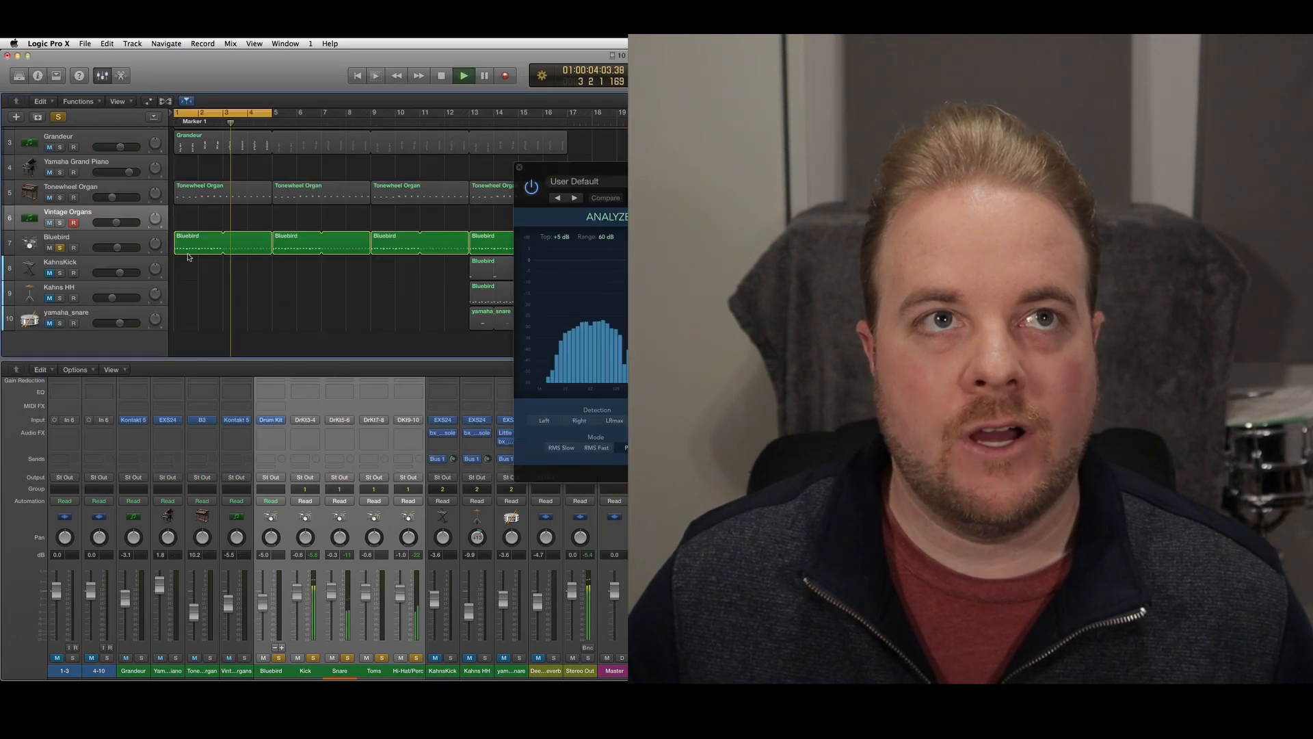
Open the first Bluebird region in the Piano Roll, audition its kick, snare and hi-hat notes, and play the loop
{"action": "double_click", "coordinate": [191, 249]}
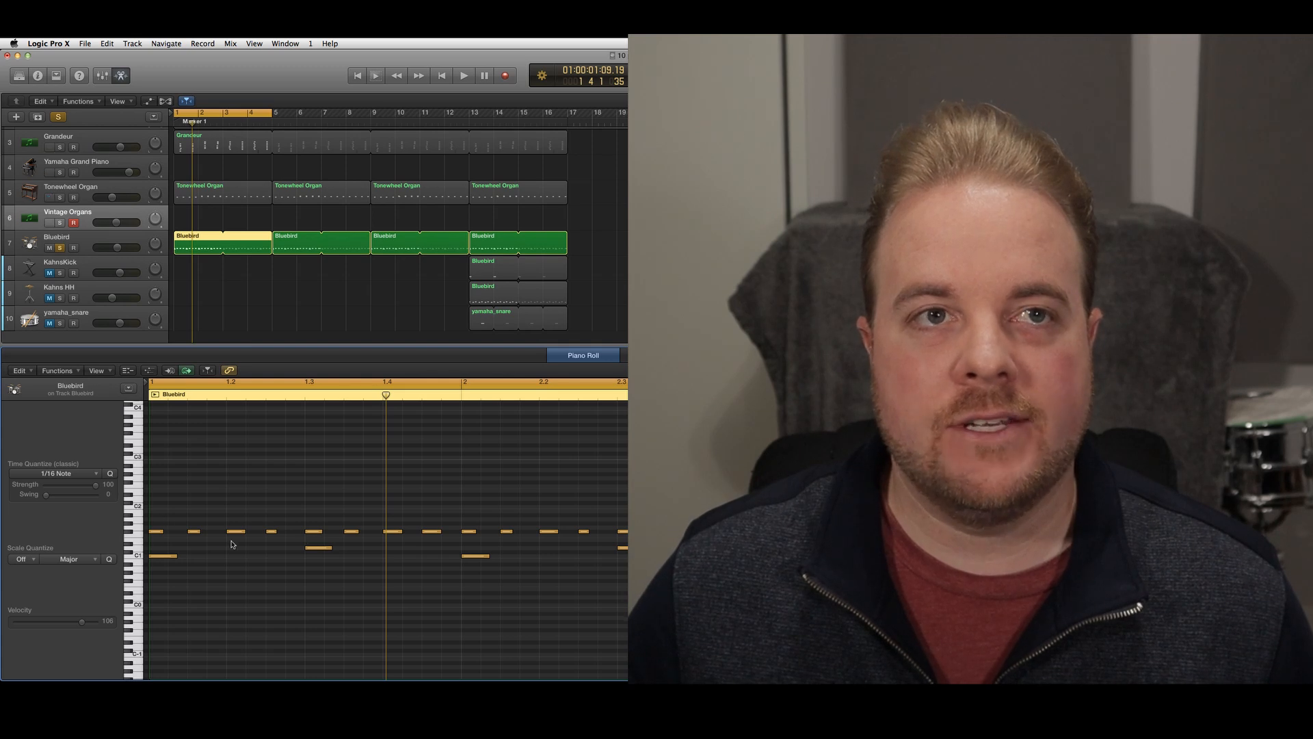
{"action": "left_click", "coordinate": [162, 557]}
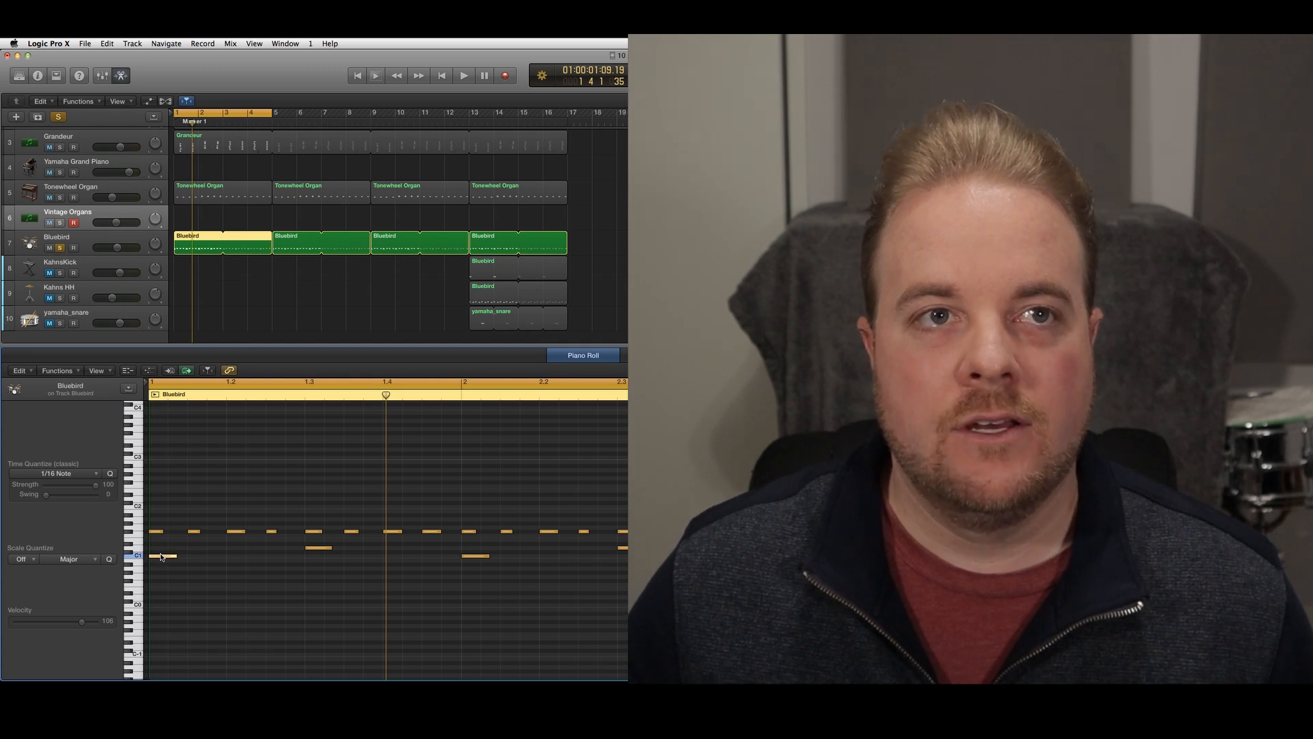
{"action": "left_click", "coordinate": [320, 553]}
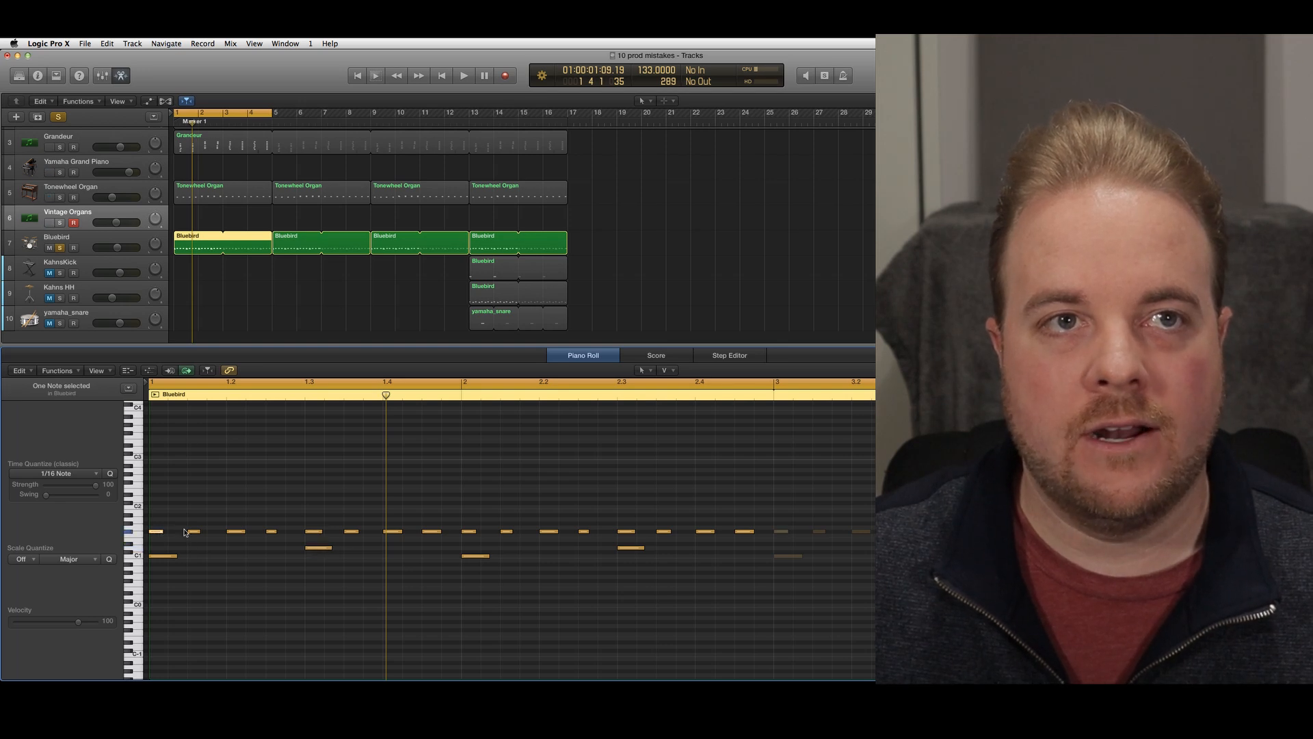
{"action": "left_click", "coordinate": [397, 532]}
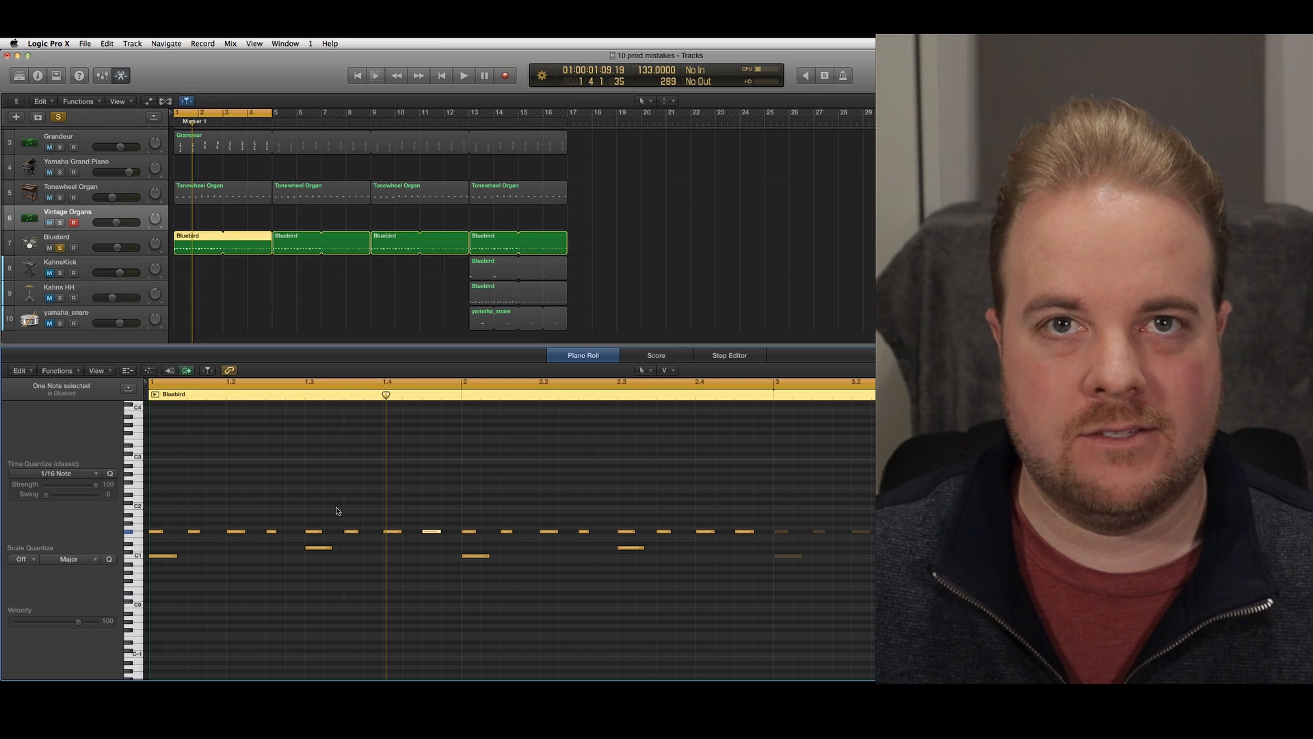
{"action": "key", "text": "space"}
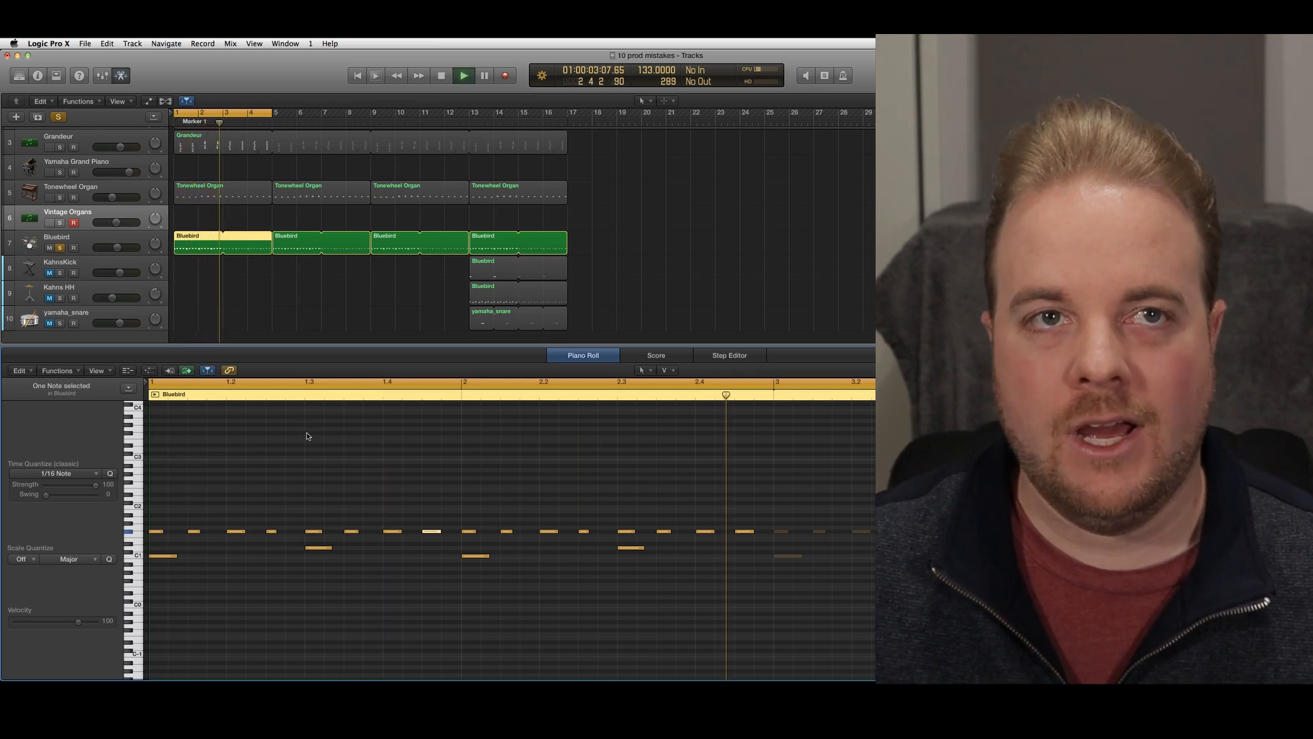
{"action": "key", "text": "space"}
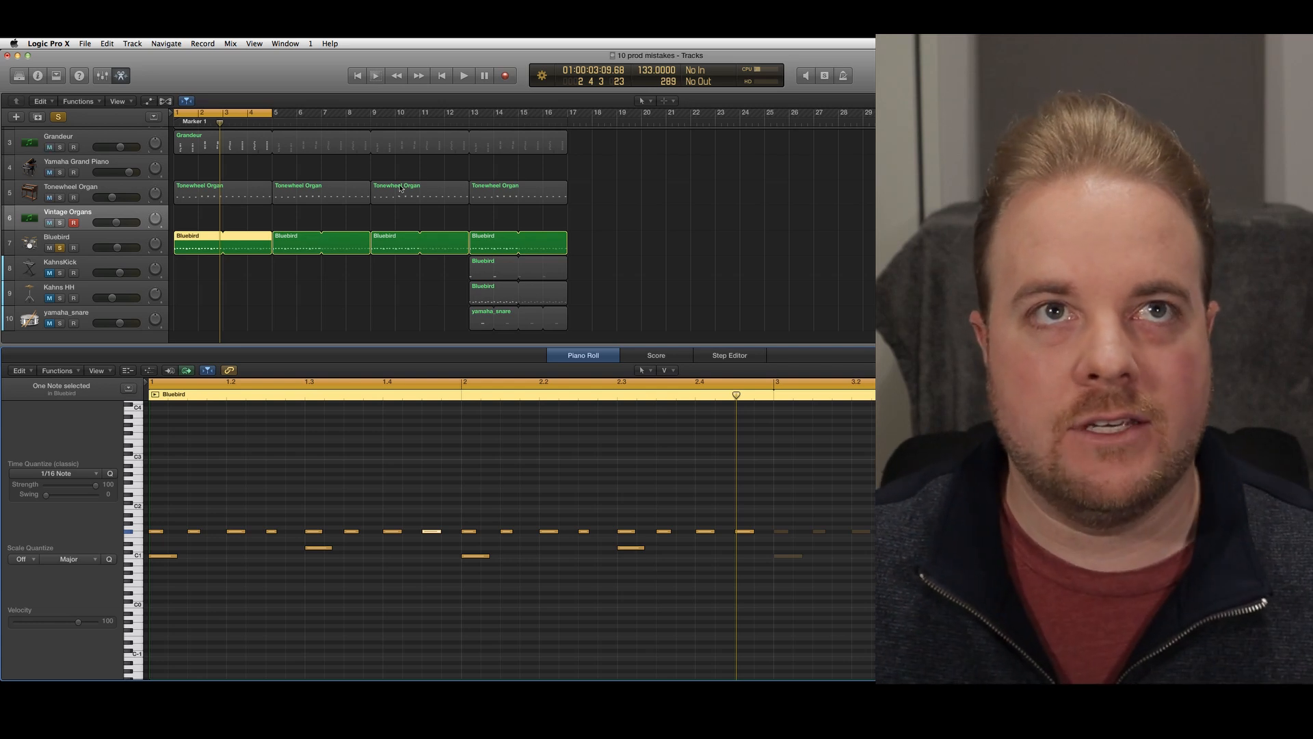
Move the four-bar cycle range to bar 5, inspect hi-hat velocities in the second Bluebird region, and play the section
{"action": "left_click_drag", "start_coordinate": [245, 113], "coordinate": [346, 110]}
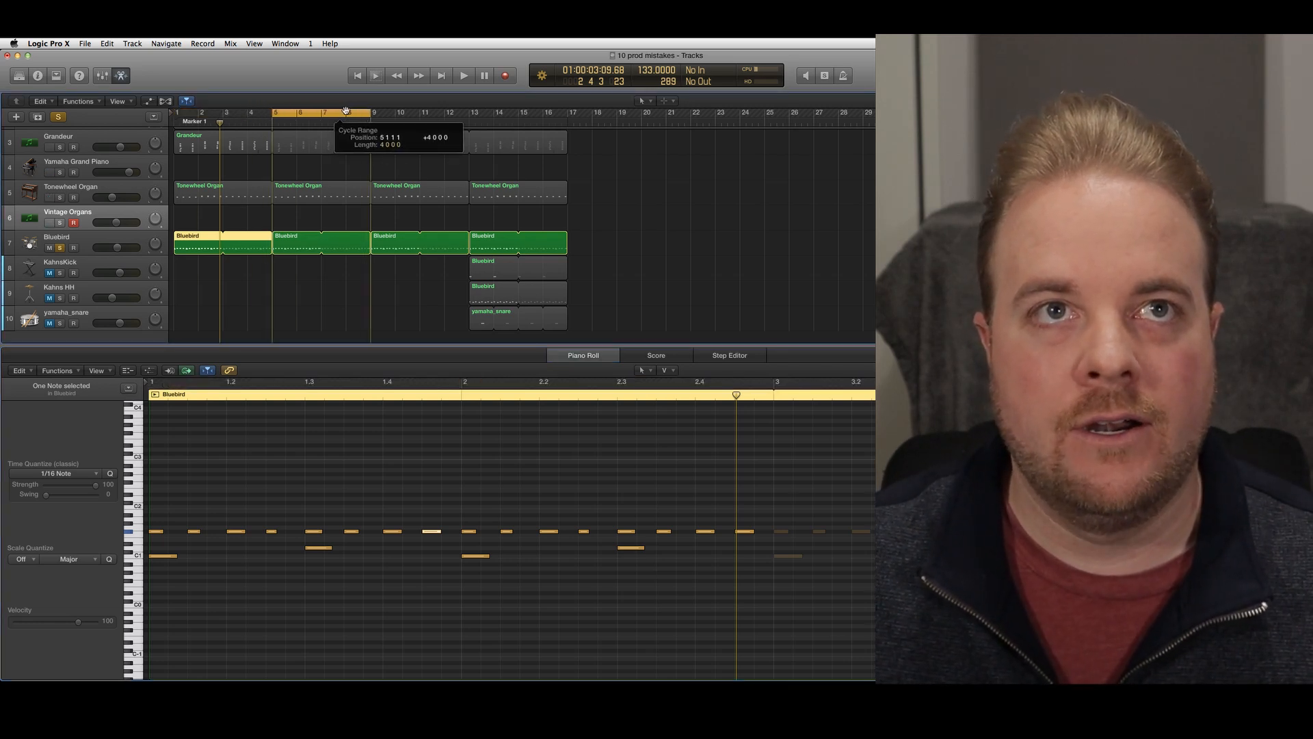
{"action": "left_click", "coordinate": [286, 240]}
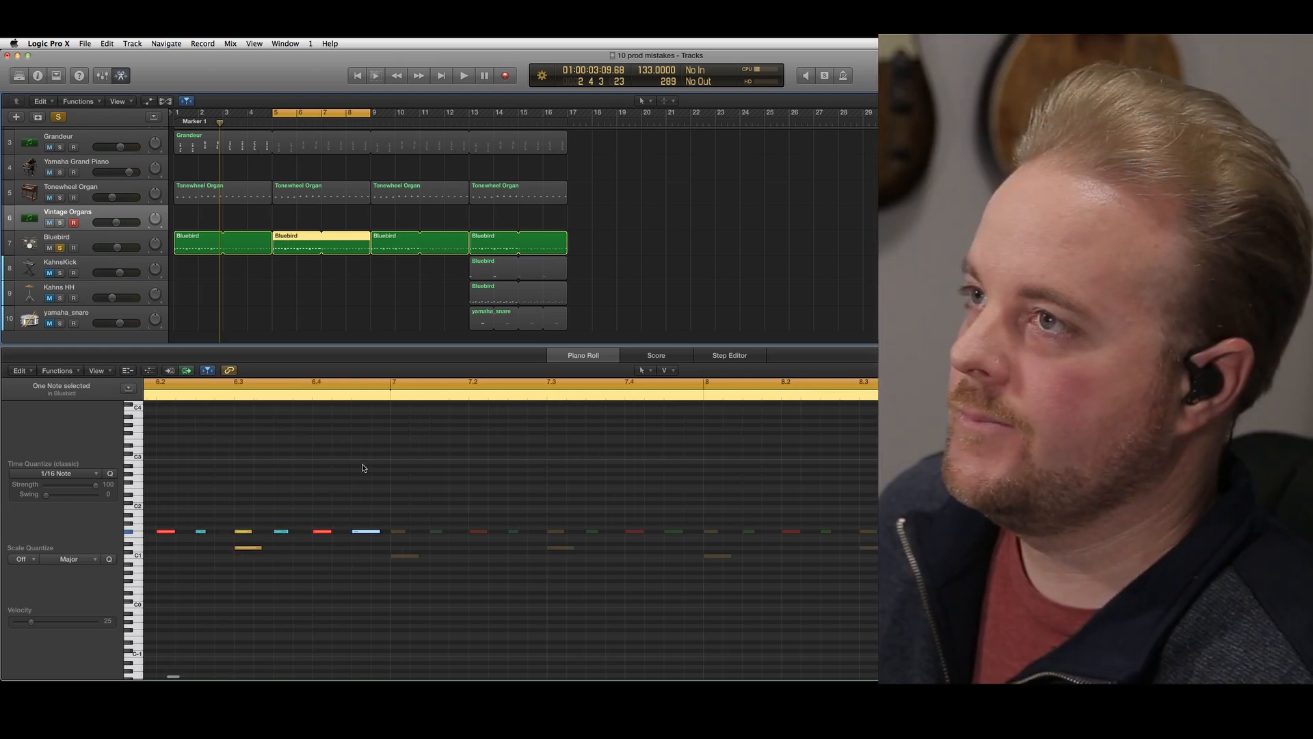
{"action": "scroll", "coordinate": [383, 457], "scroll_direction": "left", "scroll_amount": 10}
{"action": "scroll", "coordinate": [506, 469], "scroll_direction": "right", "scroll_amount": 4}
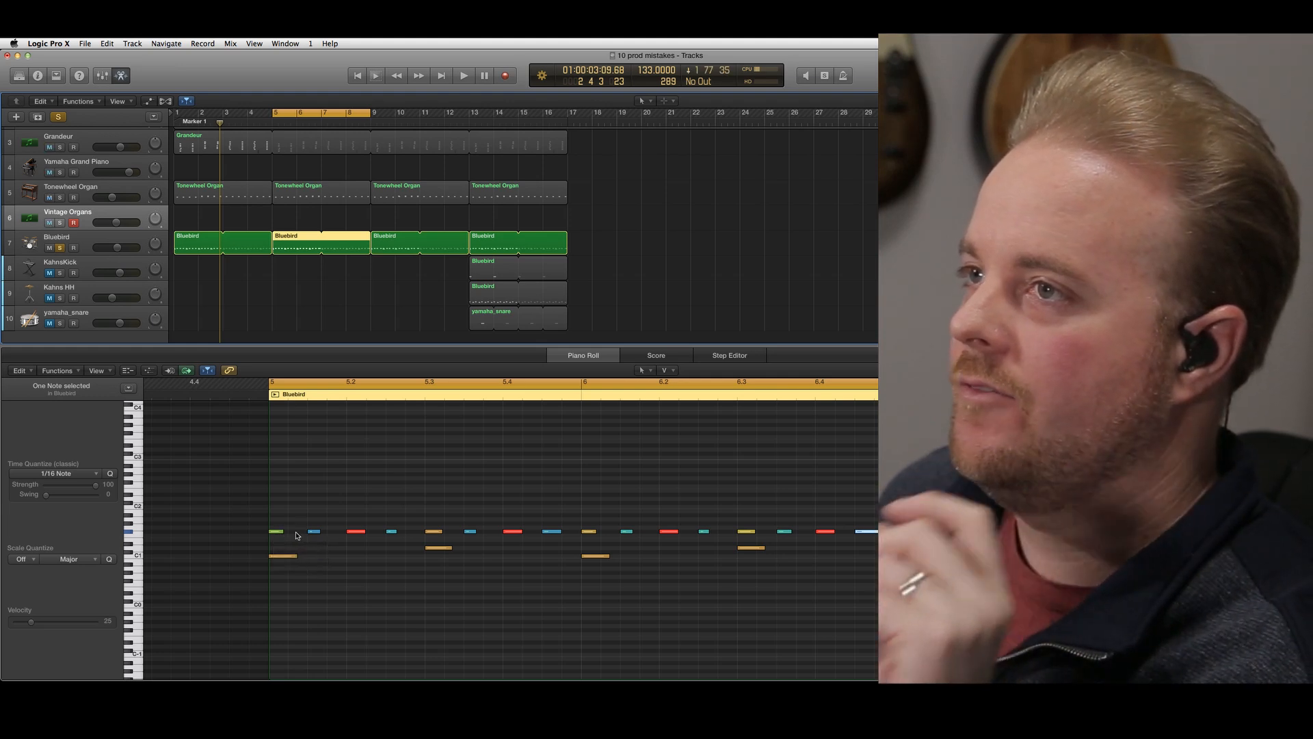
{"action": "left_click", "coordinate": [276, 531]}
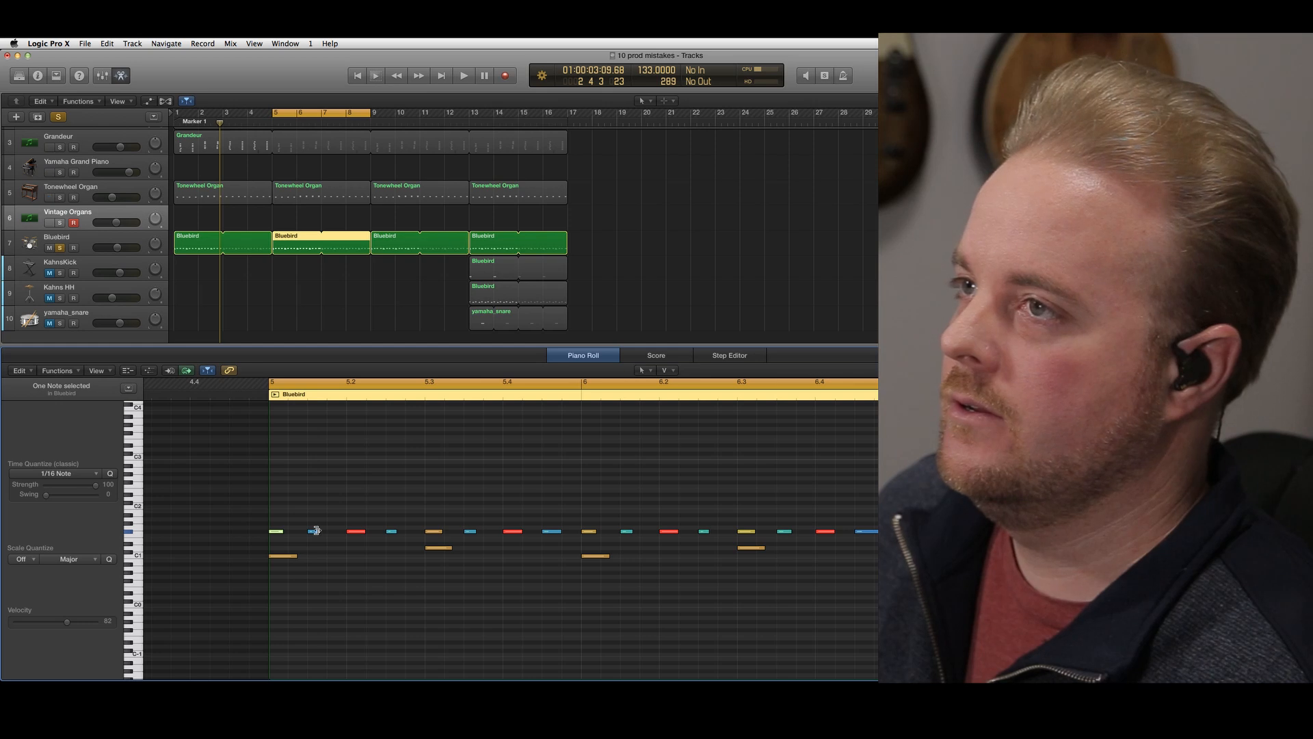
{"action": "left_click", "coordinate": [350, 532]}
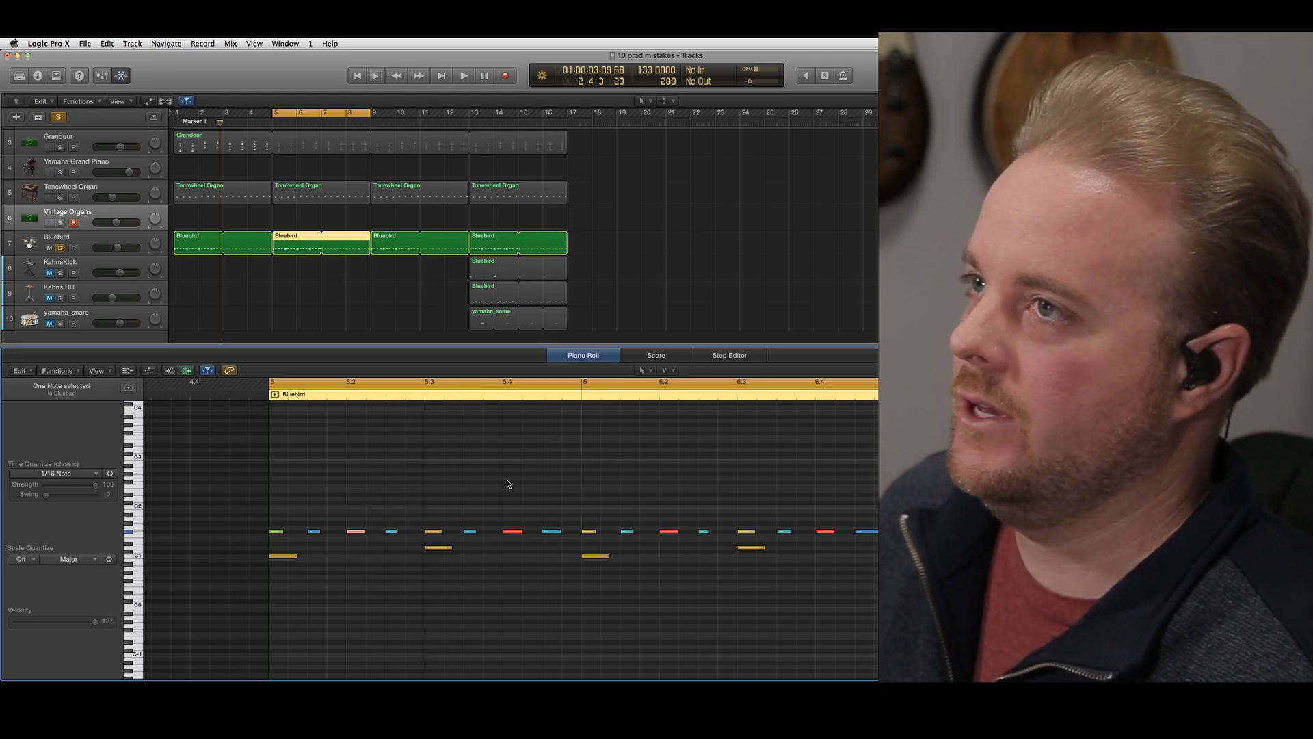
{"action": "key", "text": "space"}
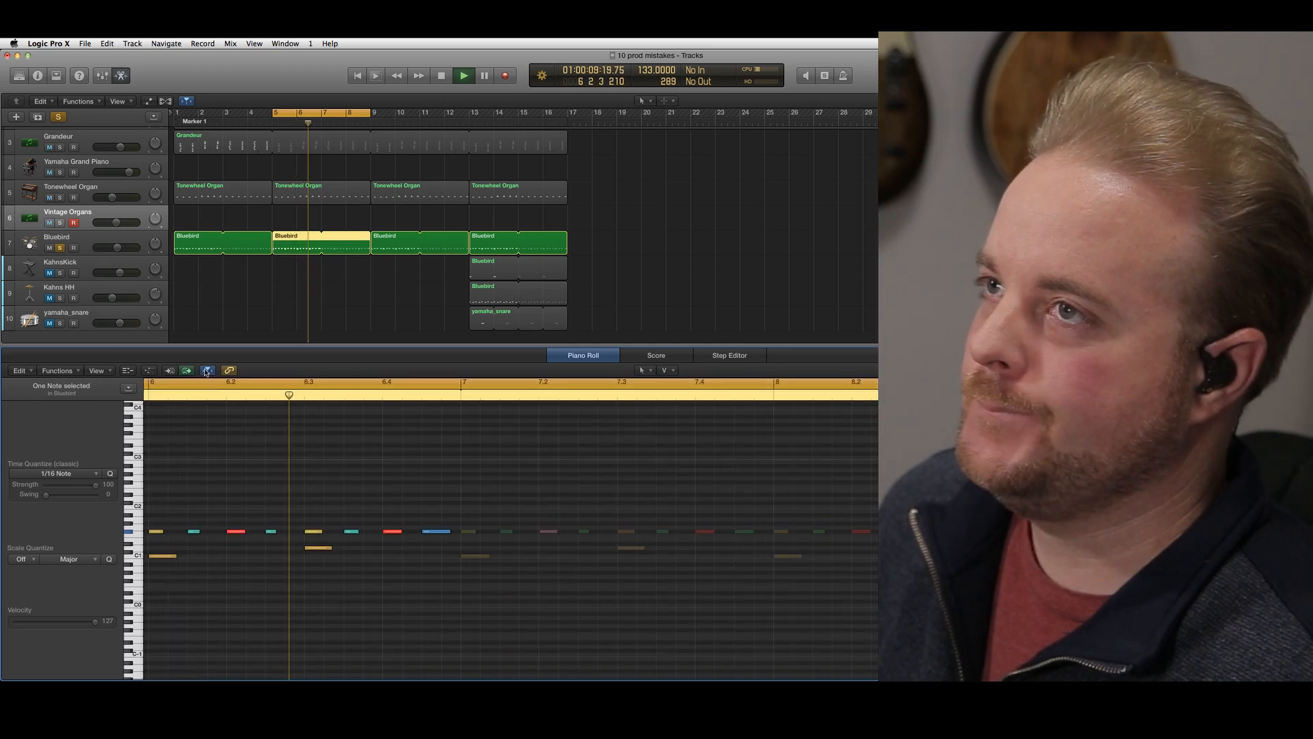
{"action": "scroll", "coordinate": [241, 410], "scroll_direction": "left", "scroll_amount": 6}
{"action": "scroll", "coordinate": [312, 428], "scroll_direction": "right", "scroll_amount": 2}
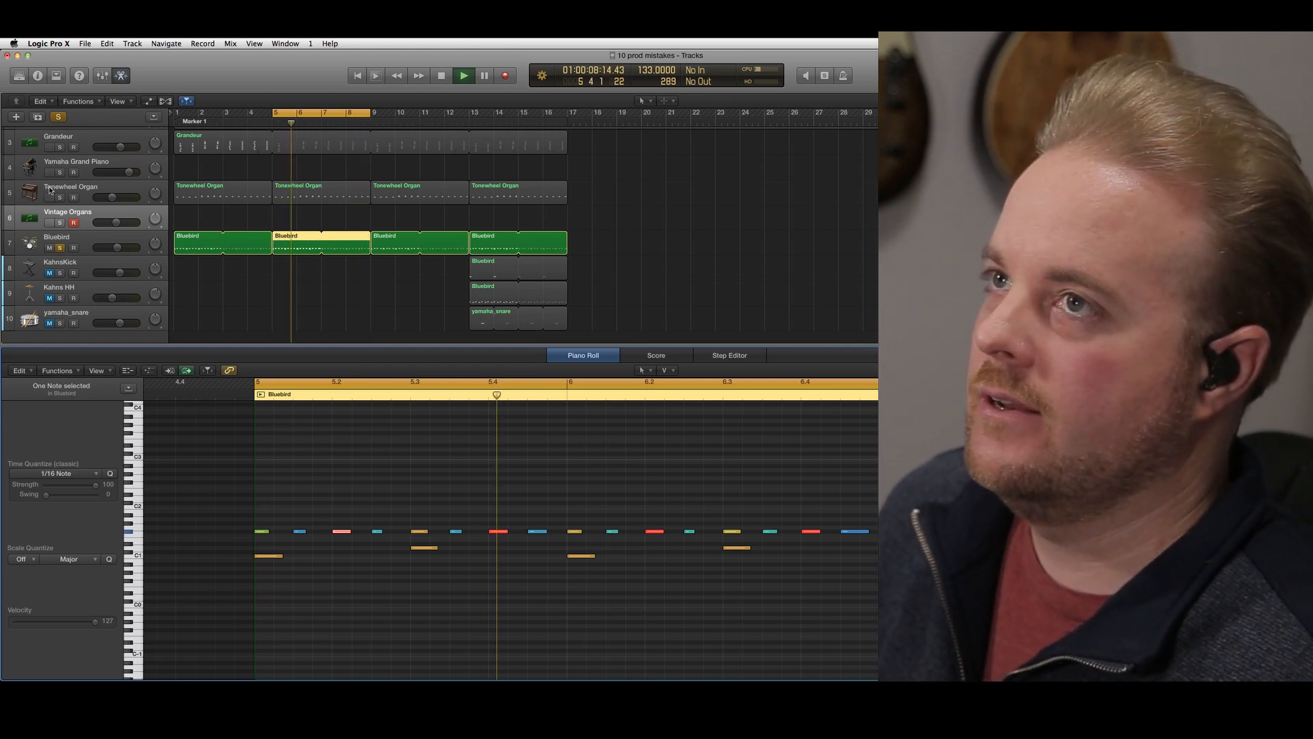
Solo the Grandeur and Tonewheel Organ tracks alongside the drums with Grandeur's volume slightly lowered, and stop playback after listening
{"action": "left_click", "coordinate": [60, 147]}
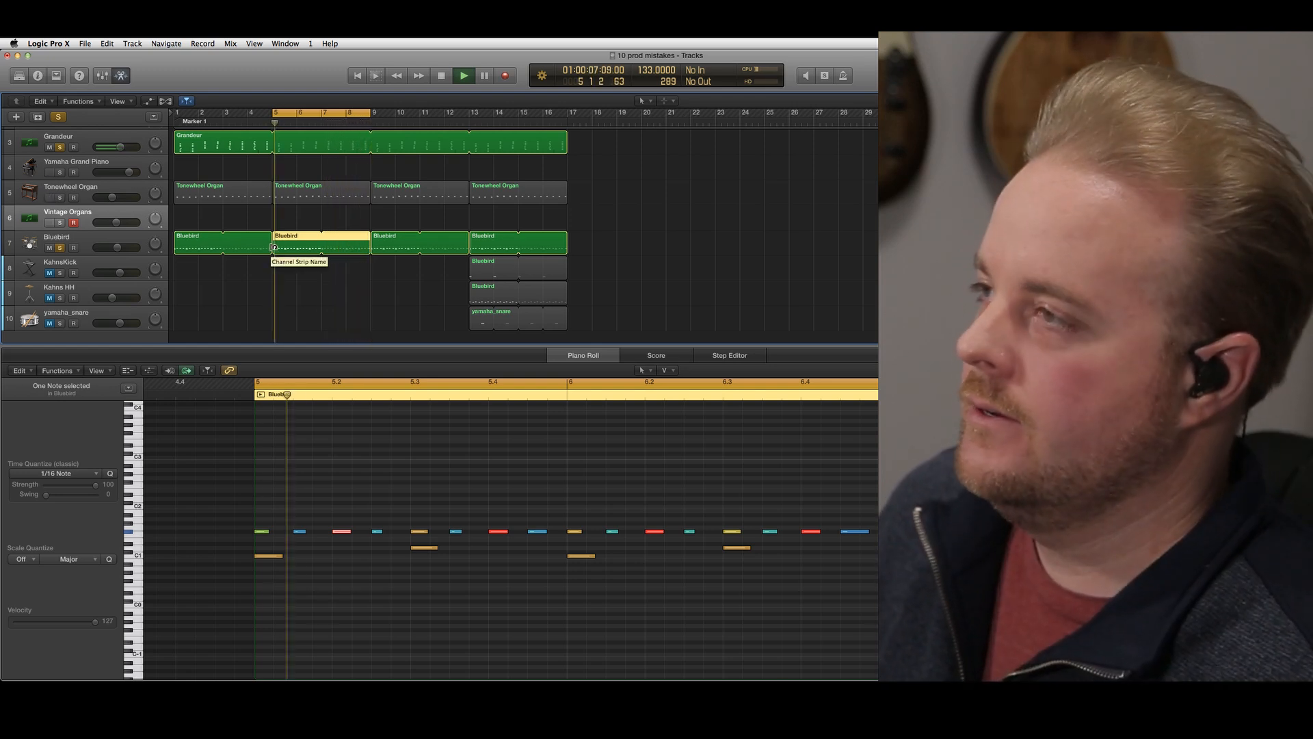
{"action": "left_click_drag", "start_coordinate": [120, 147], "coordinate": [101, 147]}
{"action": "left_click", "coordinate": [82, 192]}
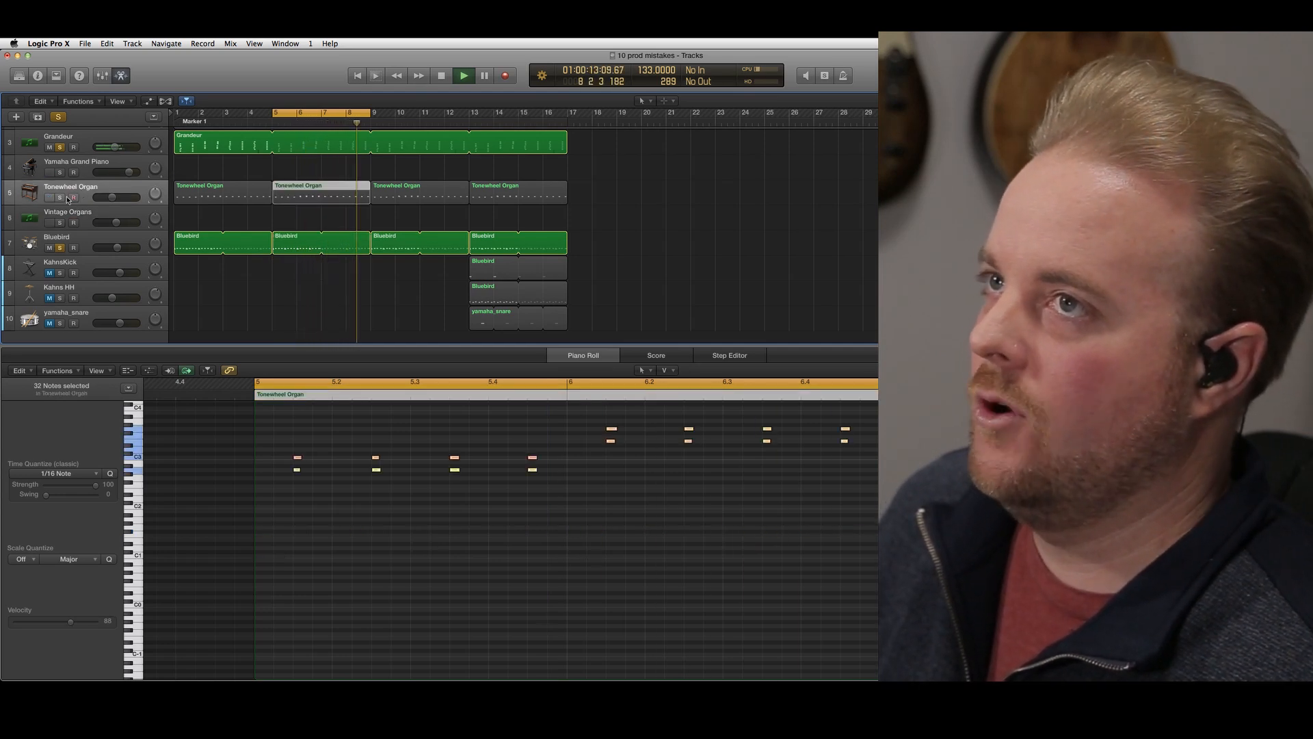
{"action": "left_click", "coordinate": [60, 198]}
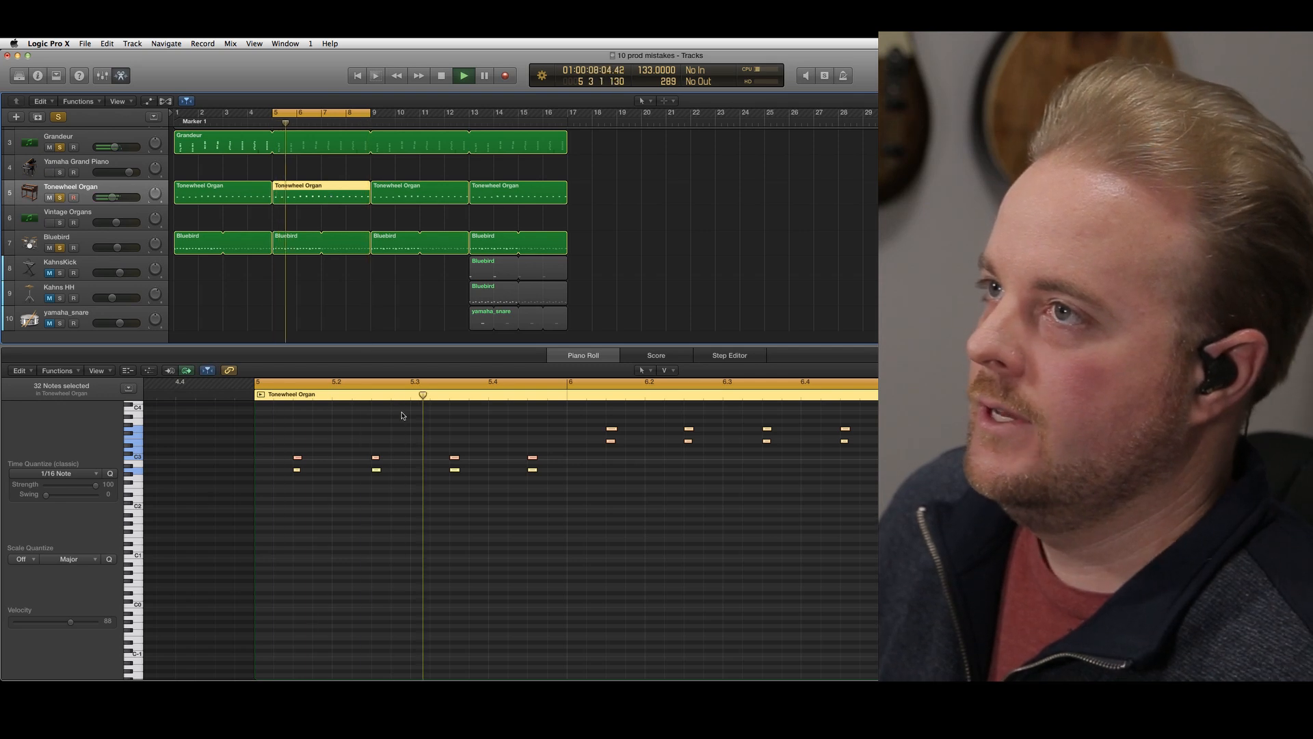
{"action": "scroll", "coordinate": [510, 492], "scroll_direction": "up", "scroll_amount": 2}
{"action": "scroll", "coordinate": [520, 491], "scroll_direction": "right", "scroll_amount": 1}
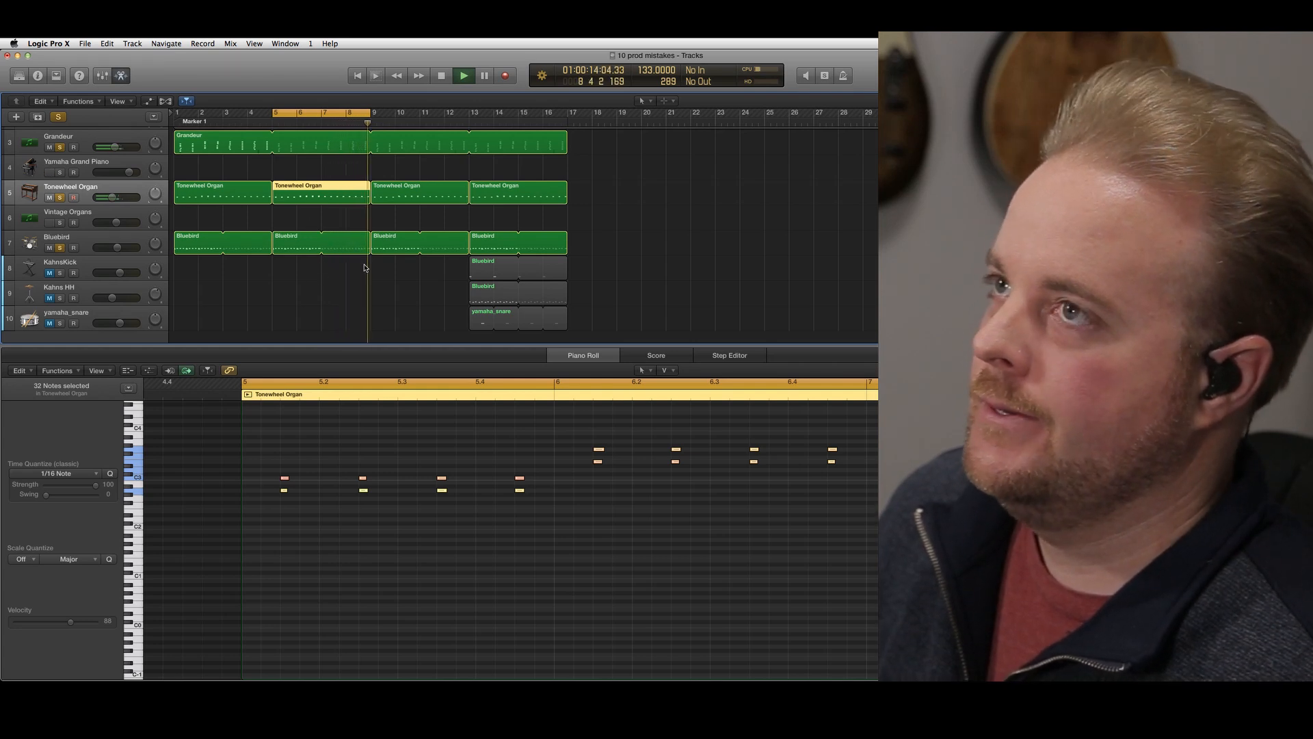
{"action": "key", "text": "space"}
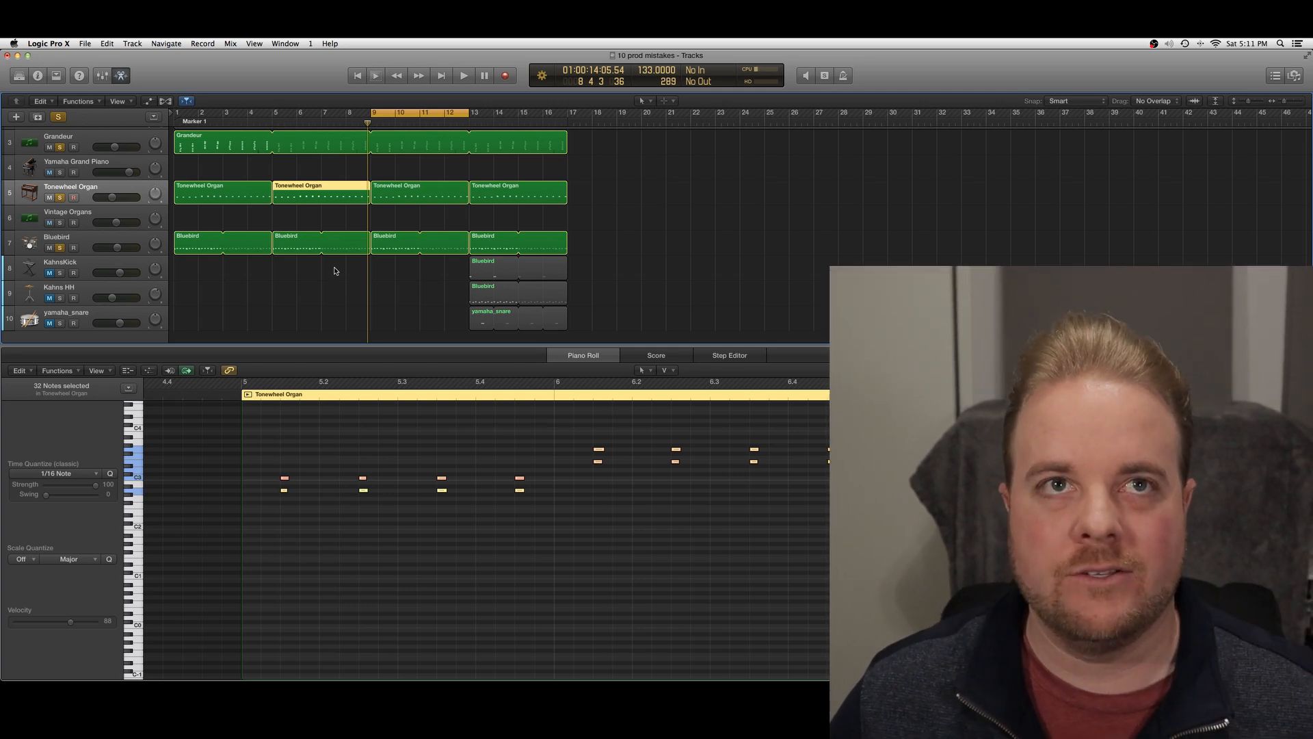
Compare the notes of the first Tonewheel Organ region with those of the first and second Bluebird regions
{"action": "left_click", "coordinate": [227, 189]}
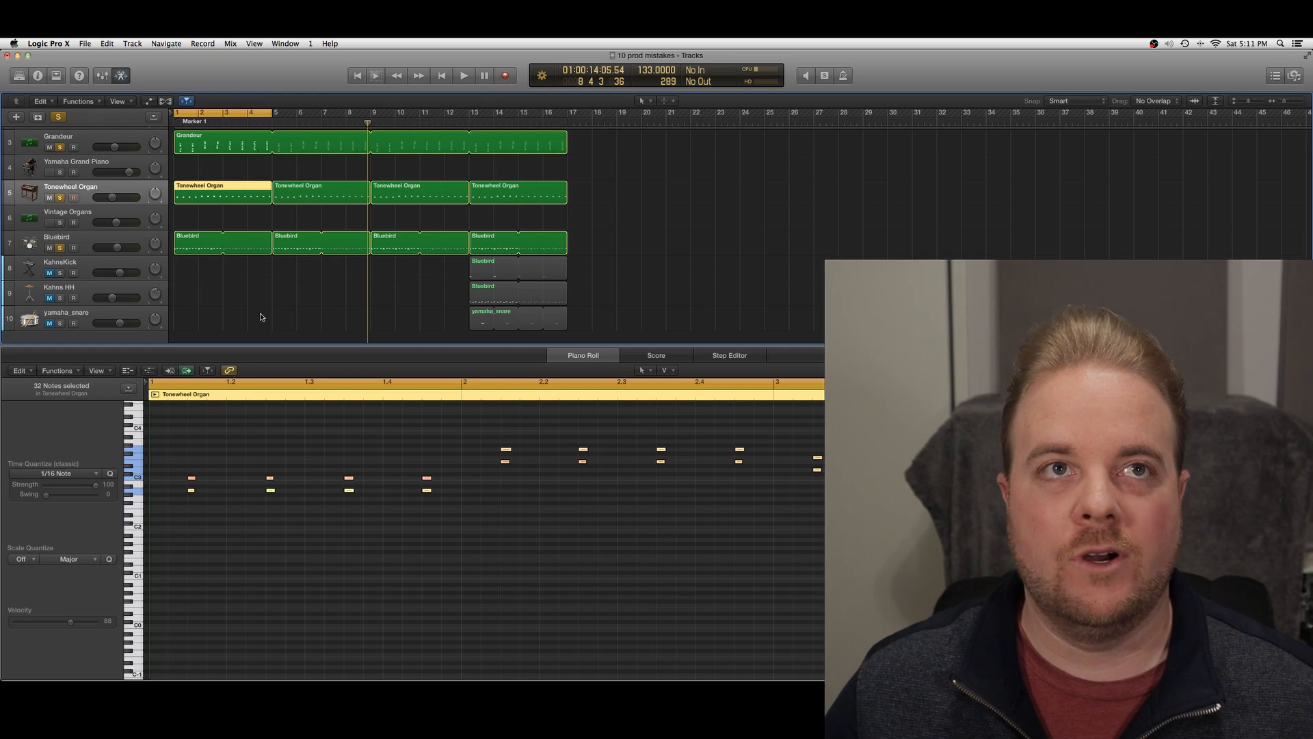
{"action": "left_click", "coordinate": [226, 243]}
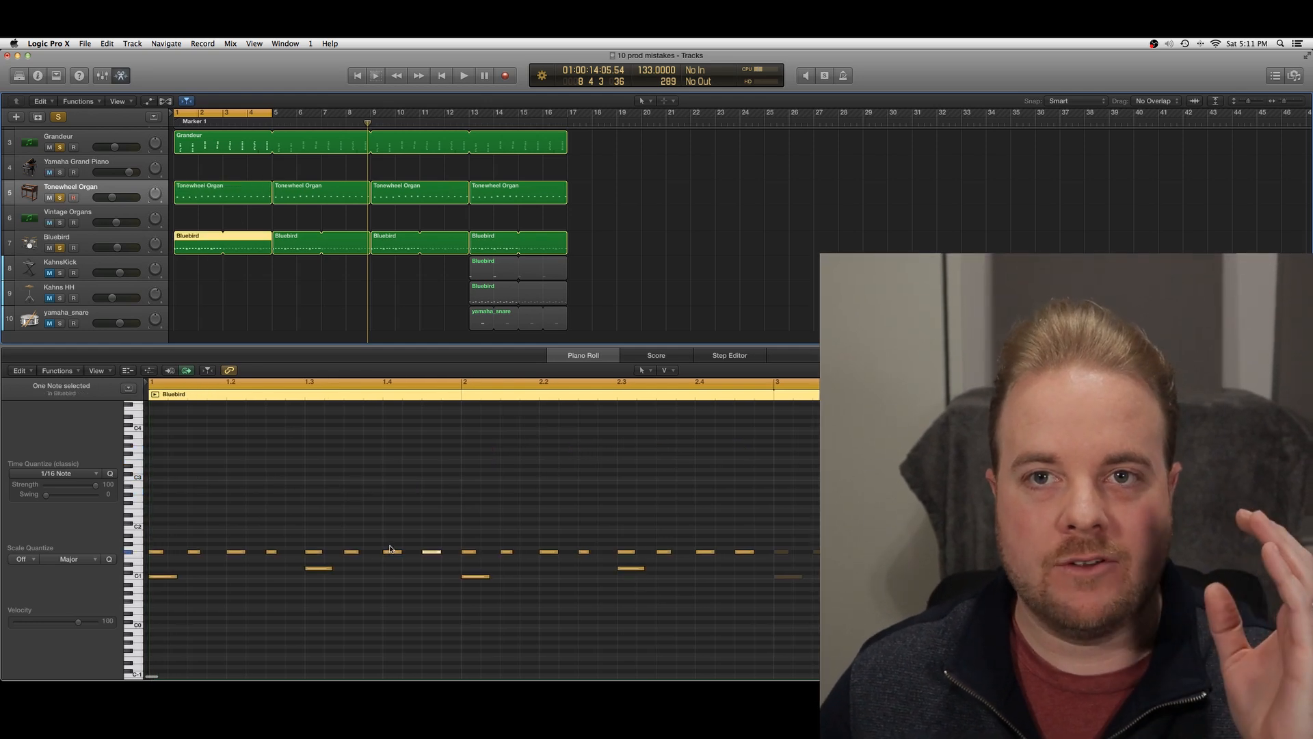
{"action": "left_click", "coordinate": [366, 248]}
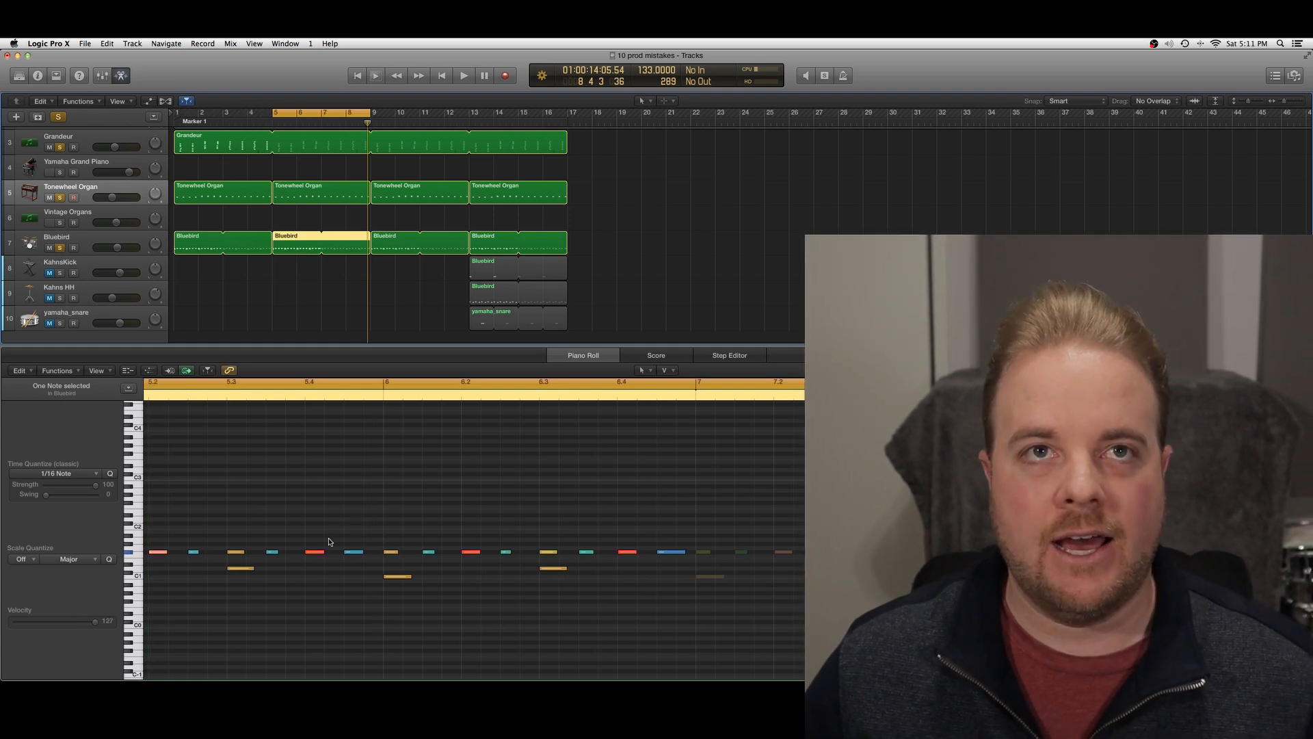
Move the cycle range to bar 9, inspect the third Bluebird and Tonewheel Organ regions' notes, and play the section
{"action": "left_click_drag", "start_coordinate": [306, 112], "coordinate": [400, 113]}
{"action": "left_click", "coordinate": [399, 251]}
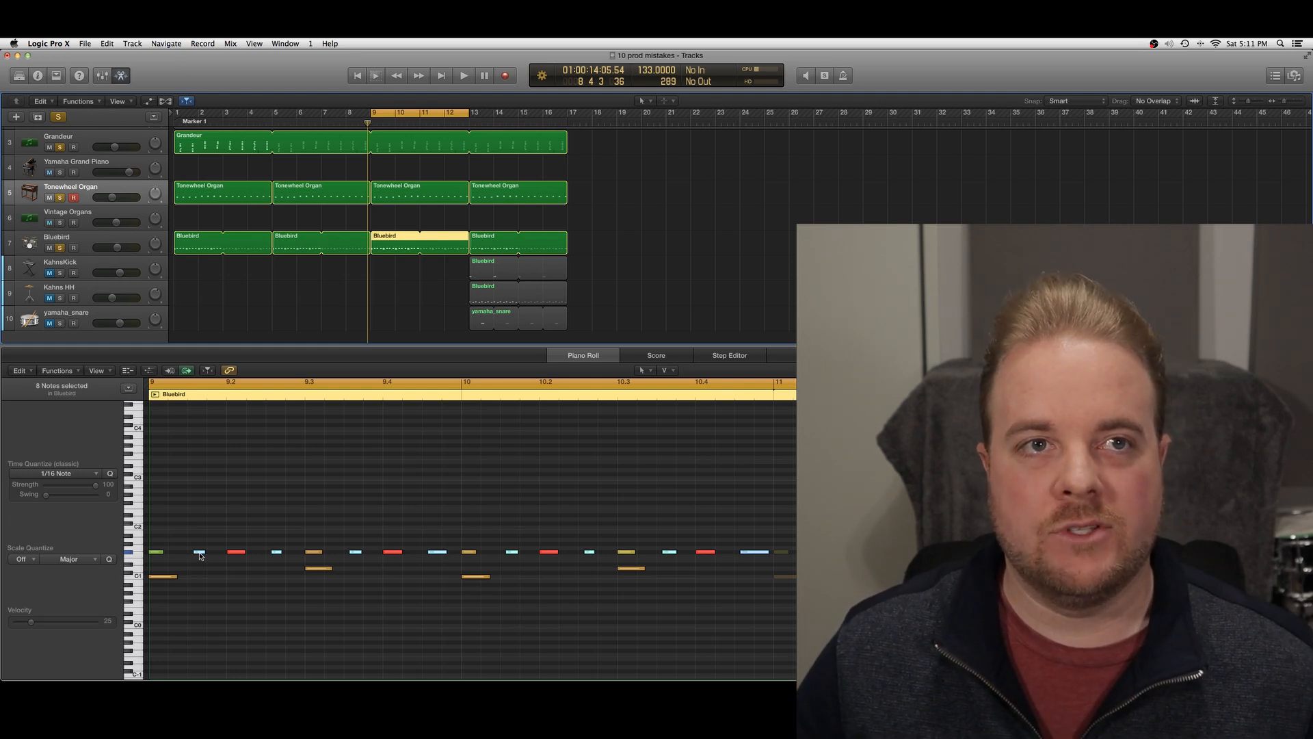
{"action": "mouse_move", "coordinate": [199, 555]}
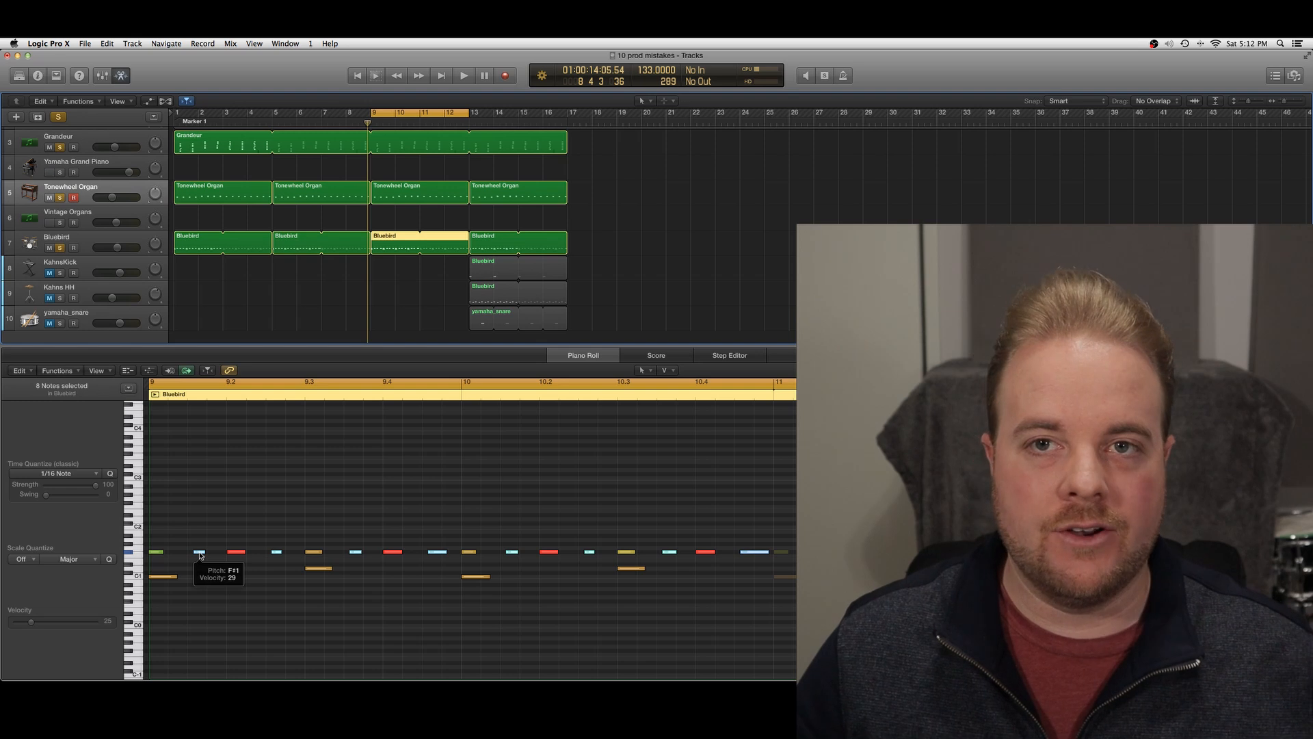
{"action": "left_click", "coordinate": [398, 200]}
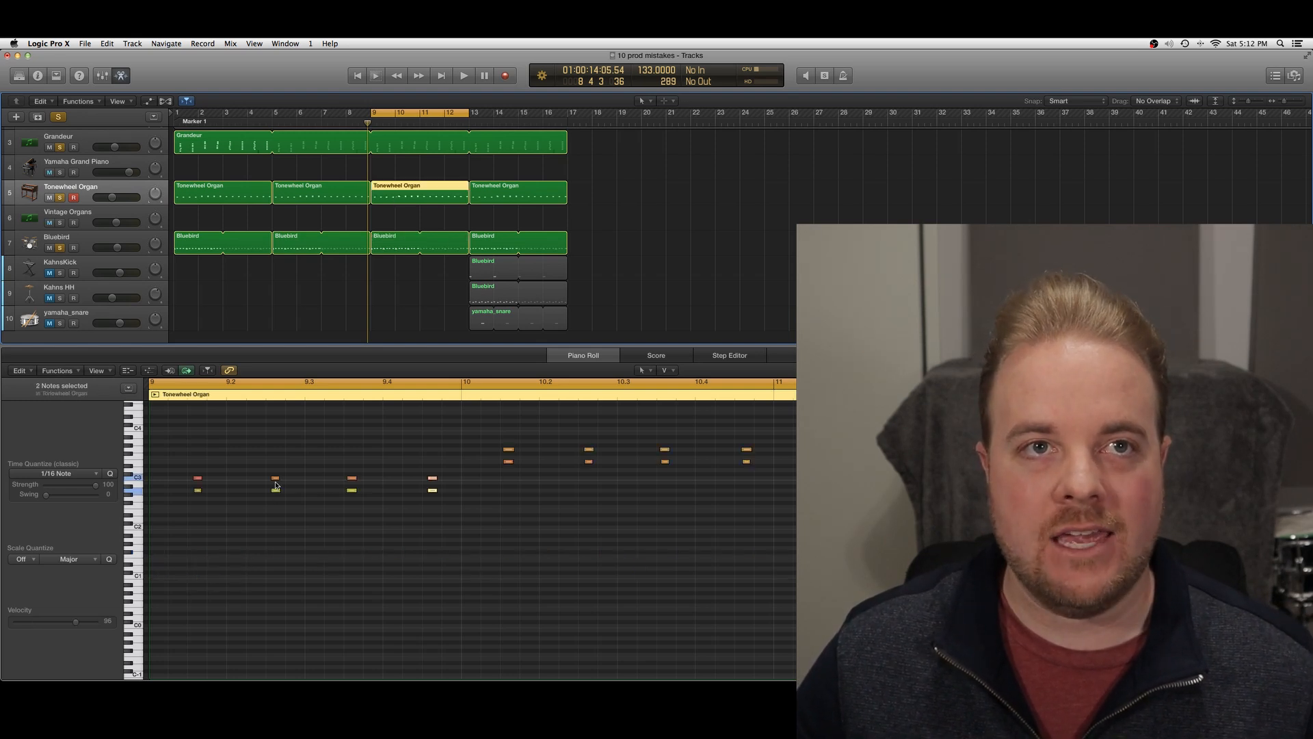
{"action": "left_click", "coordinate": [403, 255]}
{"action": "key", "text": "space"}
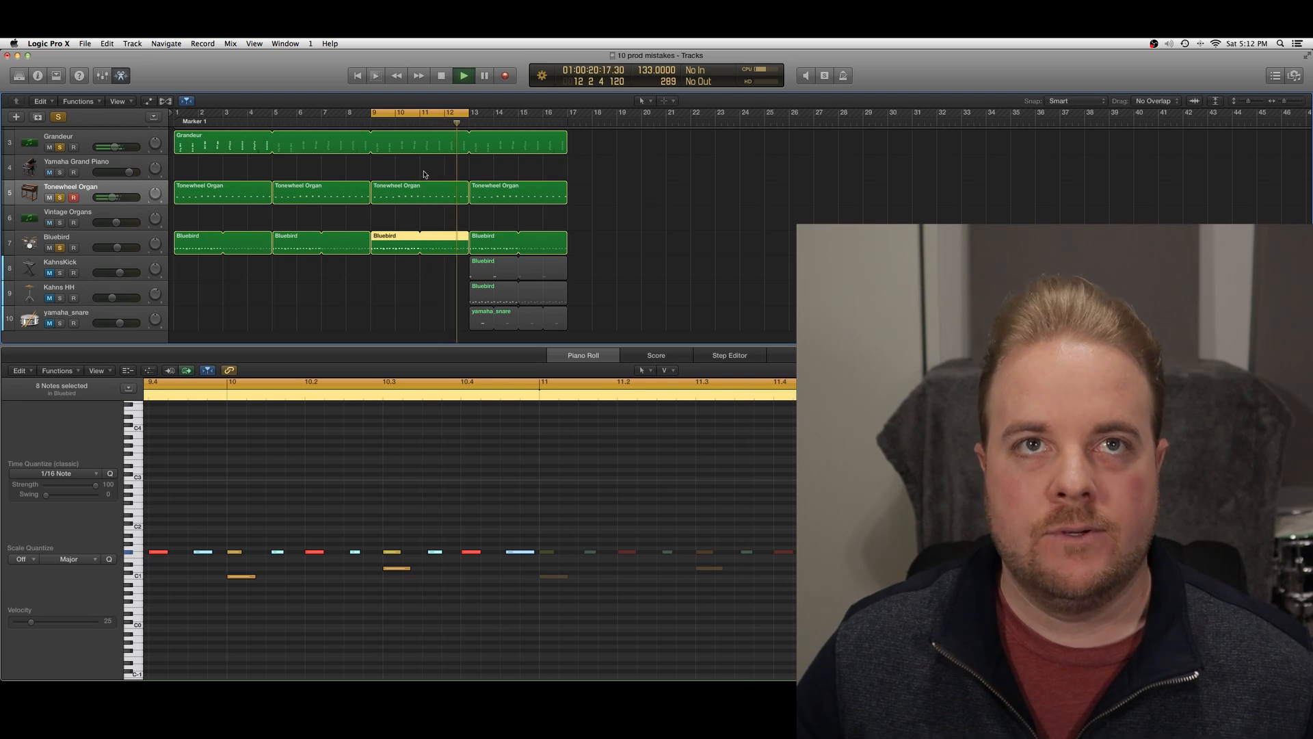
Return the cycle range to bar 5 and compare the second Bluebird and Tonewheel Organ regions during playback, ending with playback stopped
{"action": "left_click_drag", "start_coordinate": [421, 116], "coordinate": [322, 116]}
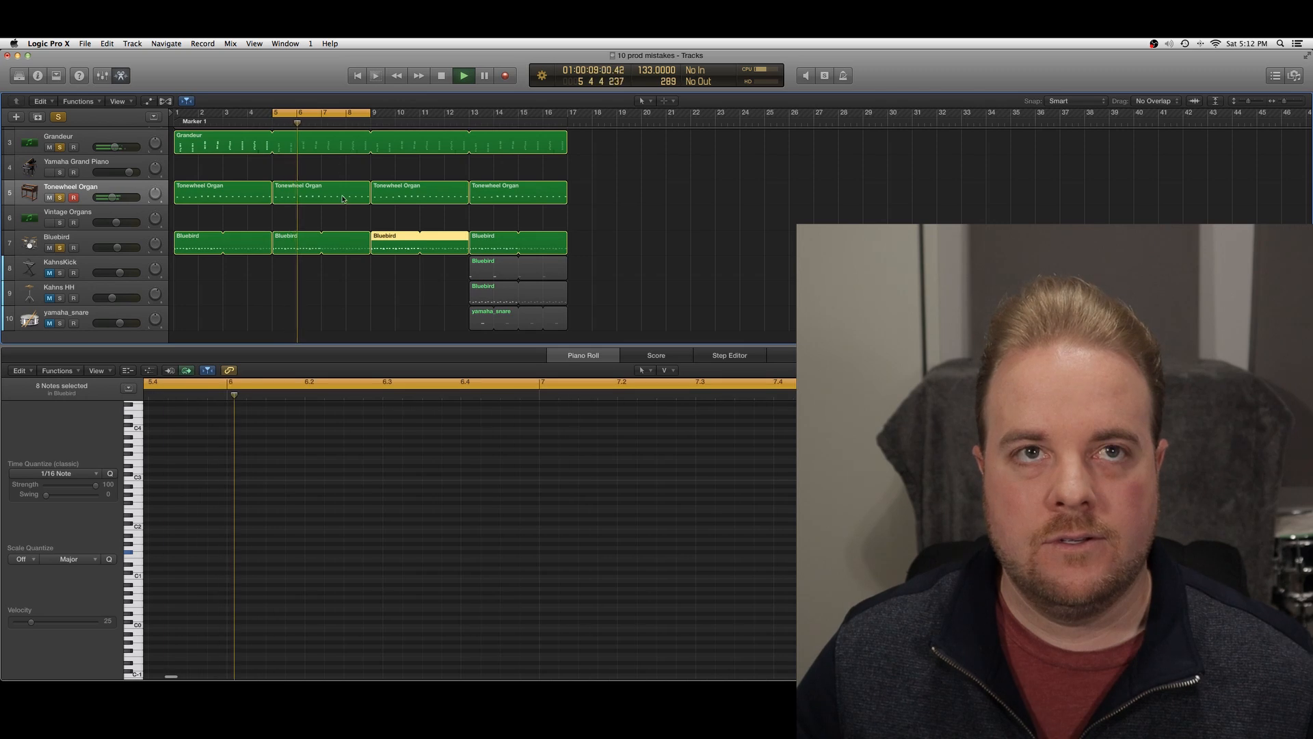
{"action": "left_click", "coordinate": [300, 232]}
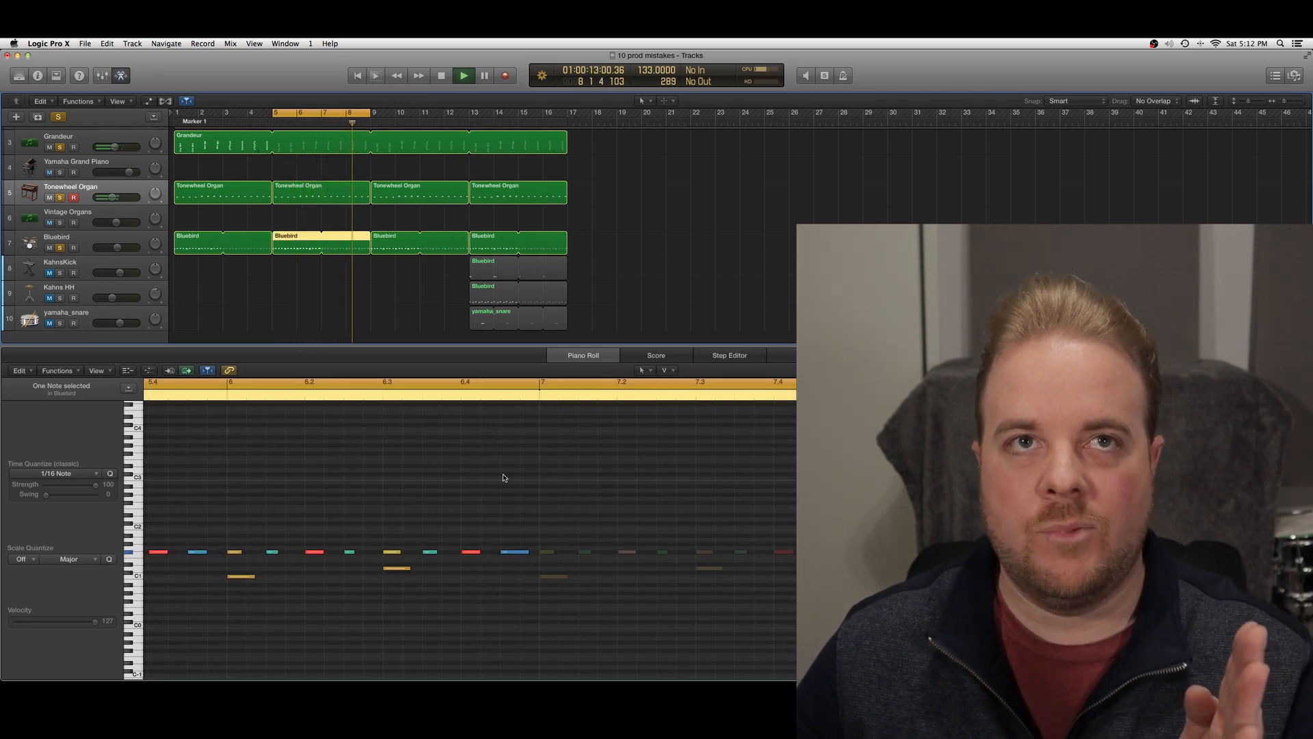
{"action": "left_click", "coordinate": [290, 194]}
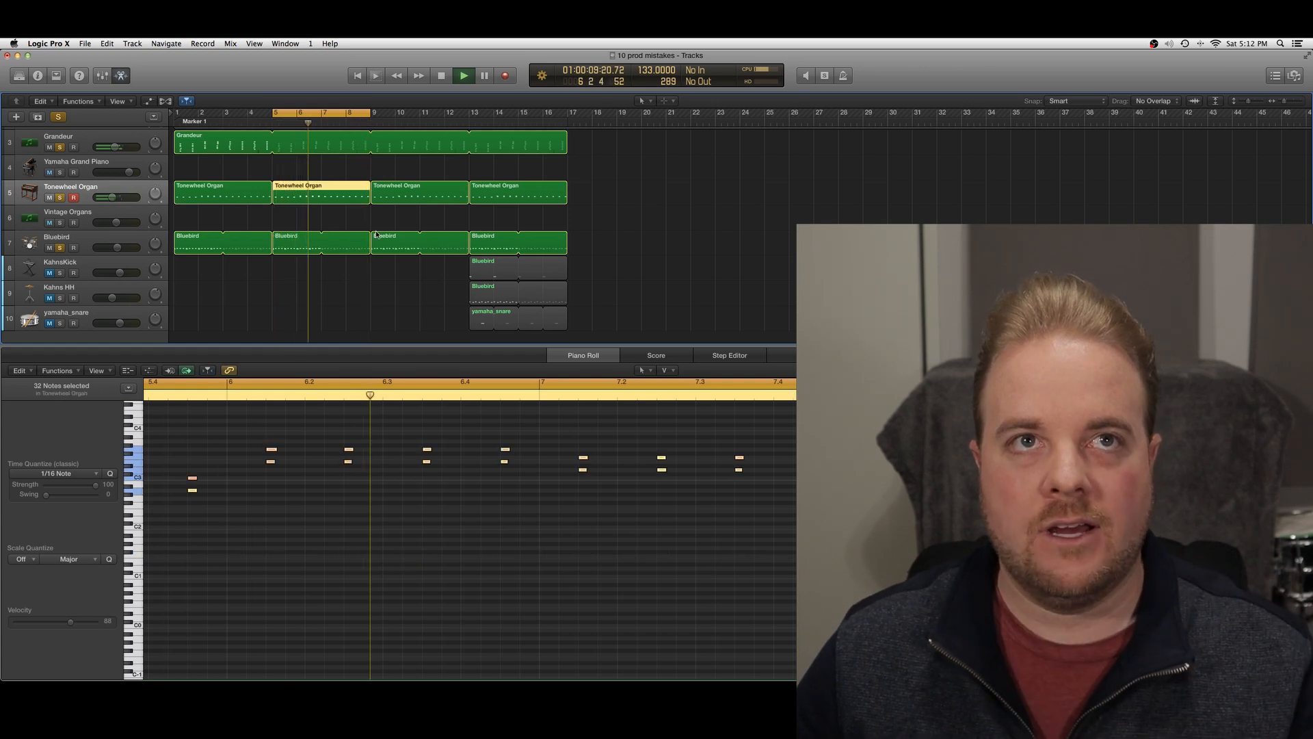
{"action": "left_click", "coordinate": [316, 242]}
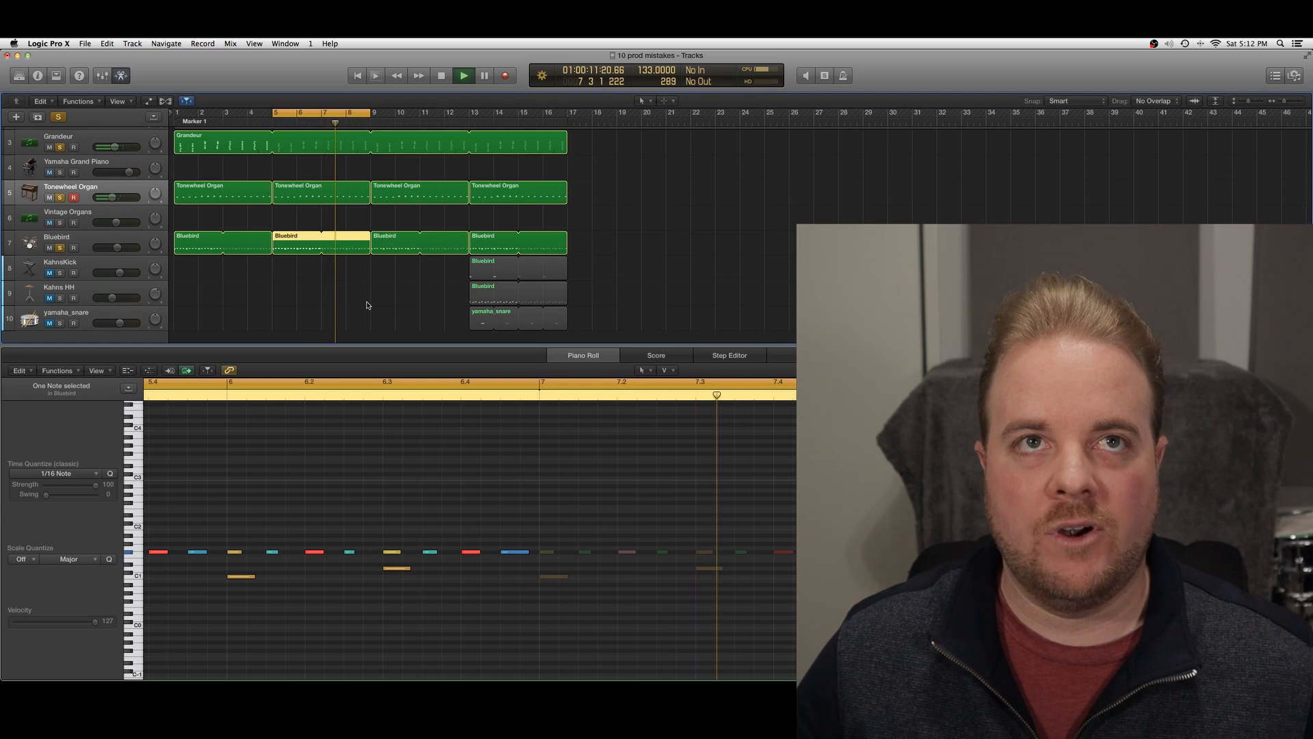
{"action": "scroll", "coordinate": [366, 305], "scroll_direction": "right", "scroll_amount": 1}
{"action": "key", "text": "space"}
Shift the cycle range to bar 9 and review the third Bluebird and Tonewheel Organ regions while the section plays
{"action": "left_click_drag", "start_coordinate": [336, 116], "coordinate": [435, 116]}
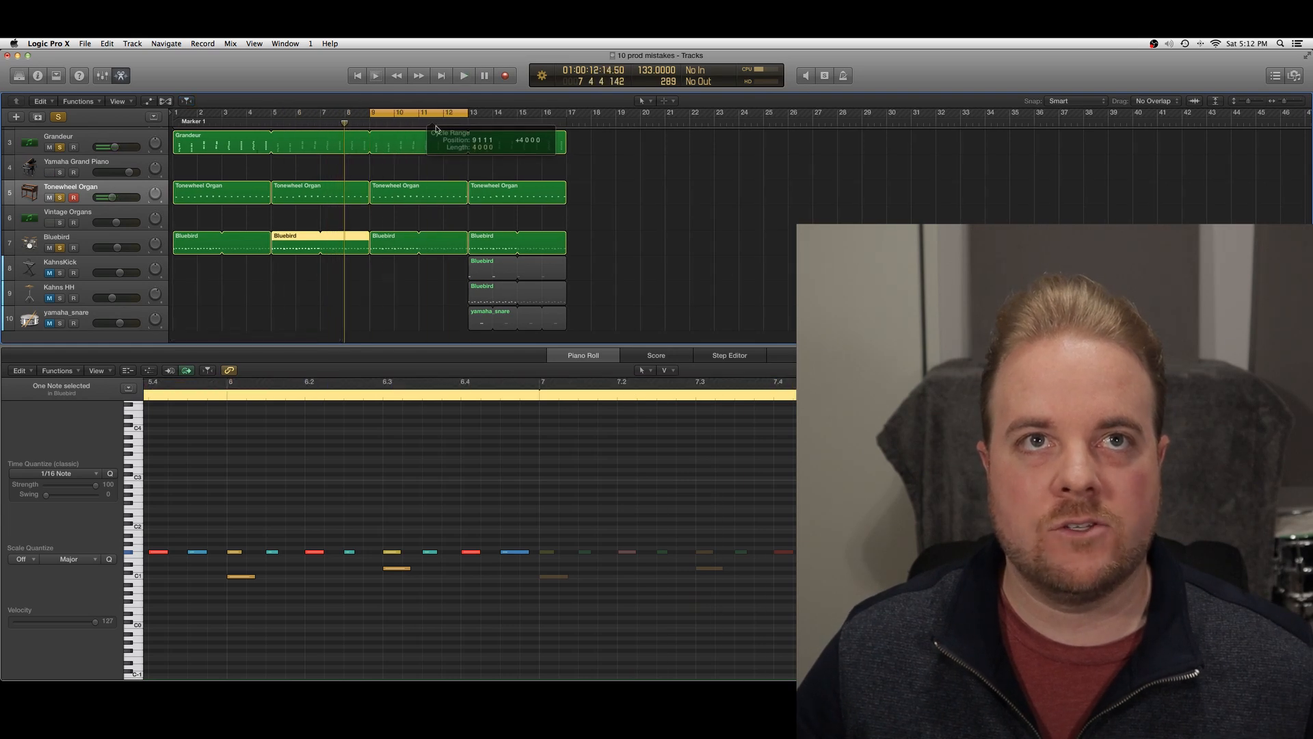
{"action": "key", "text": "space"}
{"action": "left_click", "coordinate": [392, 248]}
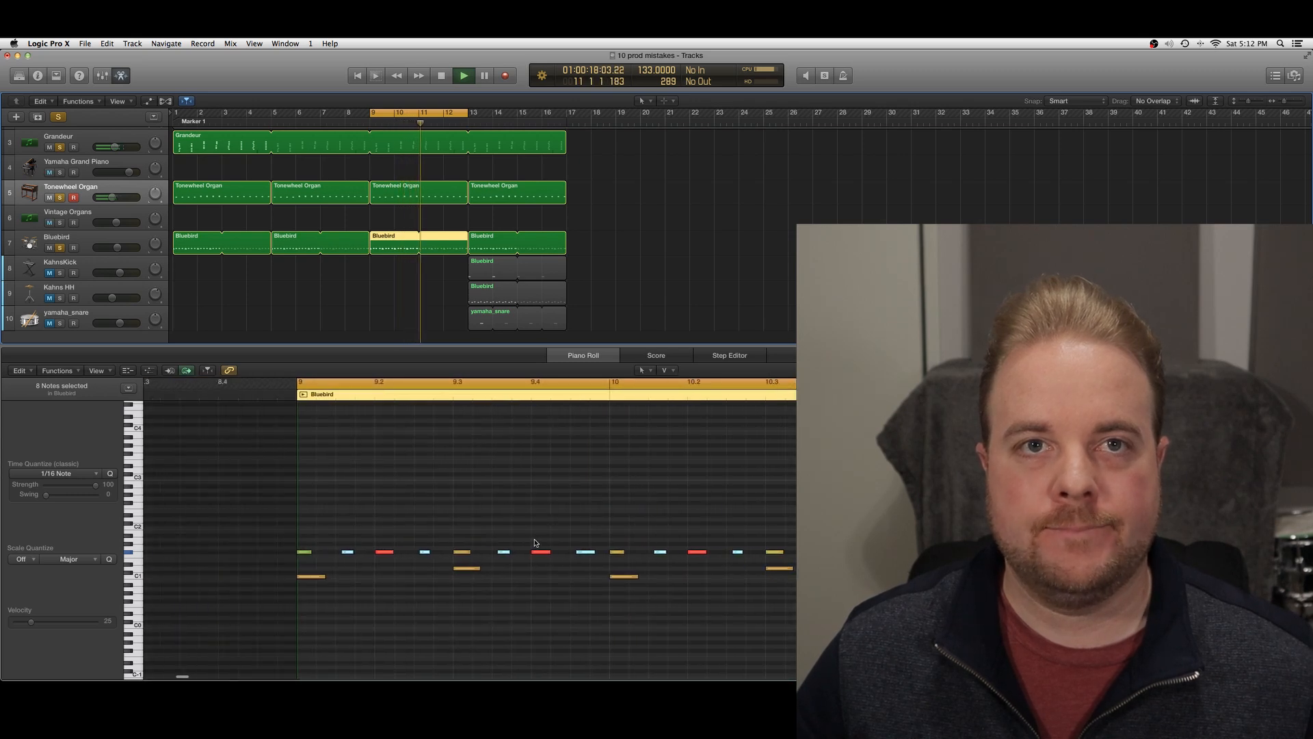
{"action": "left_click", "coordinate": [417, 194]}
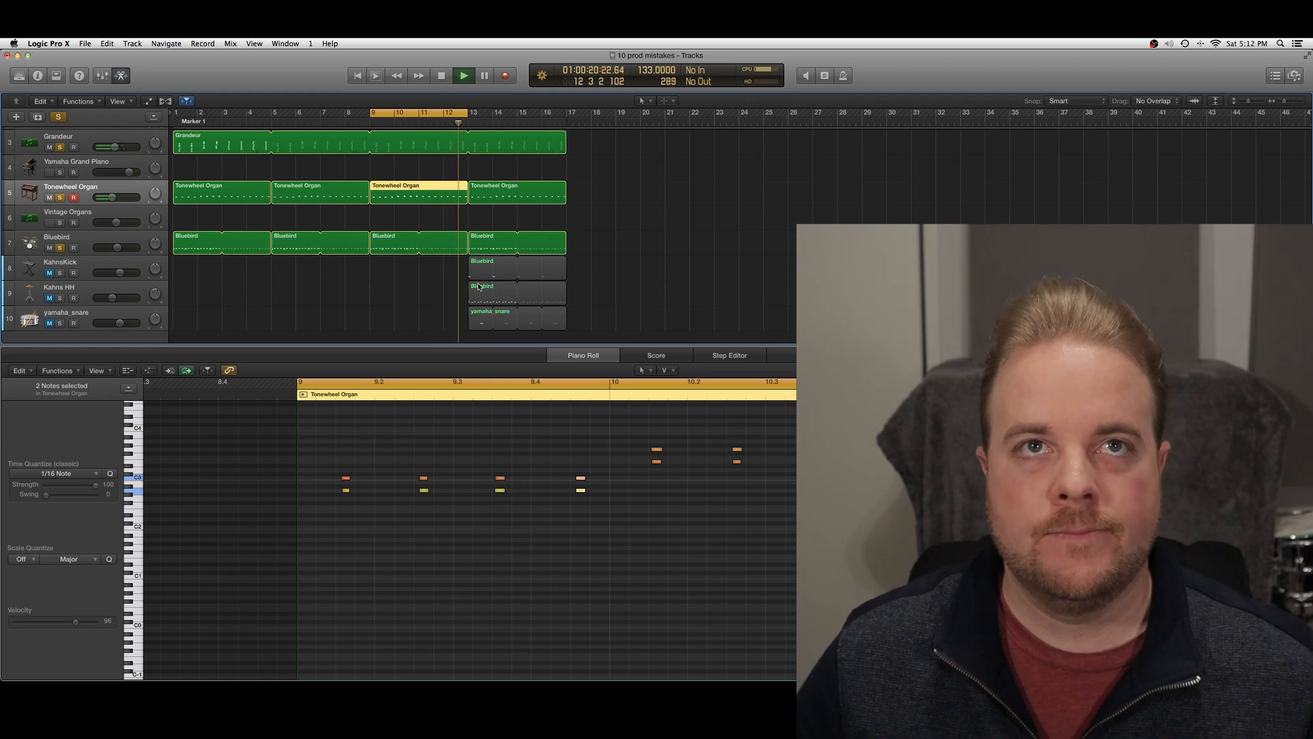
{"action": "key", "text": "space"}
Move the cycle range to bar 13 and play the final four-bar section with the additional drum tracks
{"action": "scroll", "coordinate": [458, 149], "scroll_direction": "right", "scroll_amount": 2}
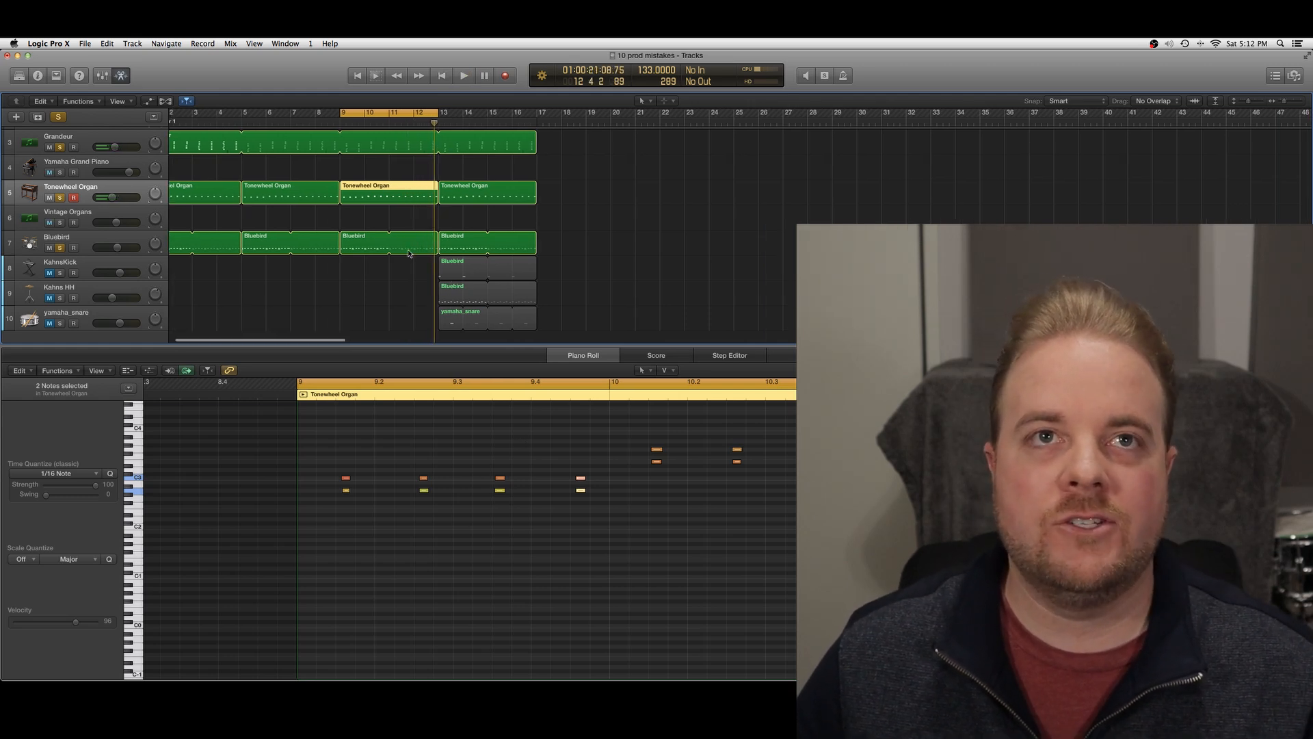
{"action": "left_click_drag", "start_coordinate": [404, 114], "coordinate": [494, 253]}
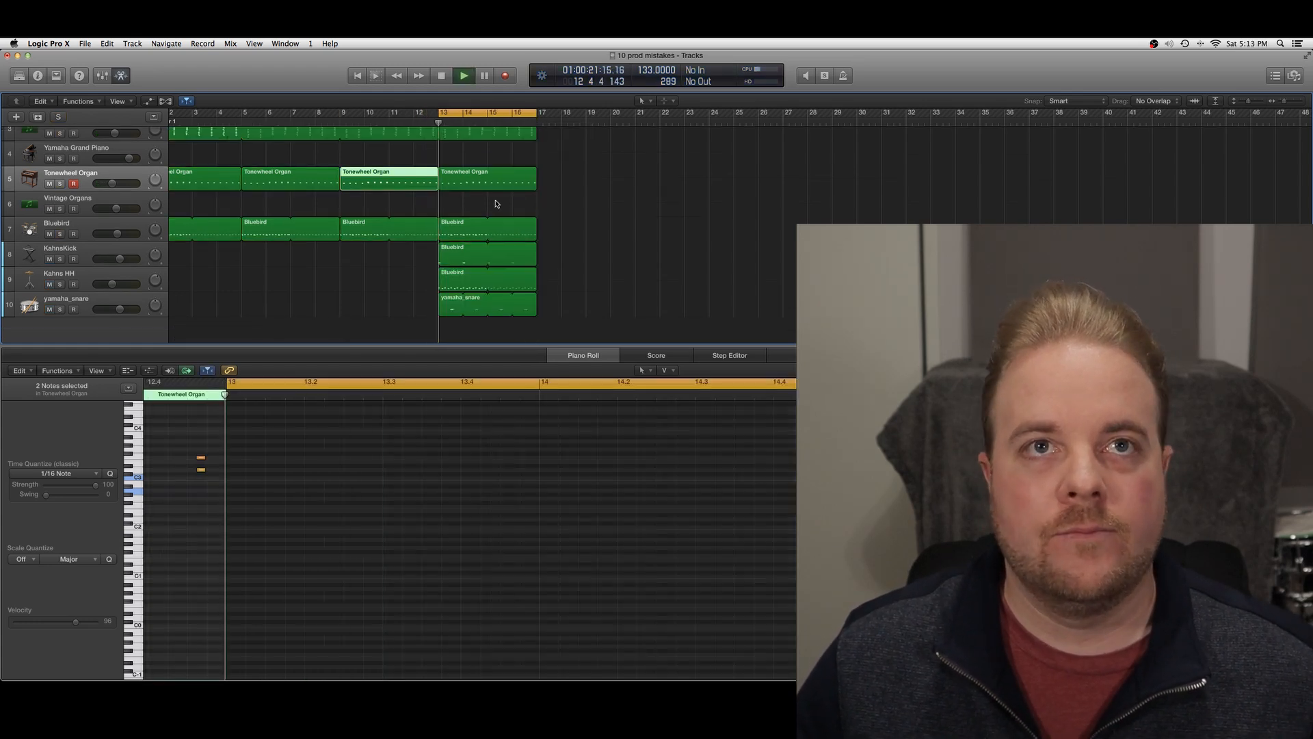
{"action": "key", "text": "space"}
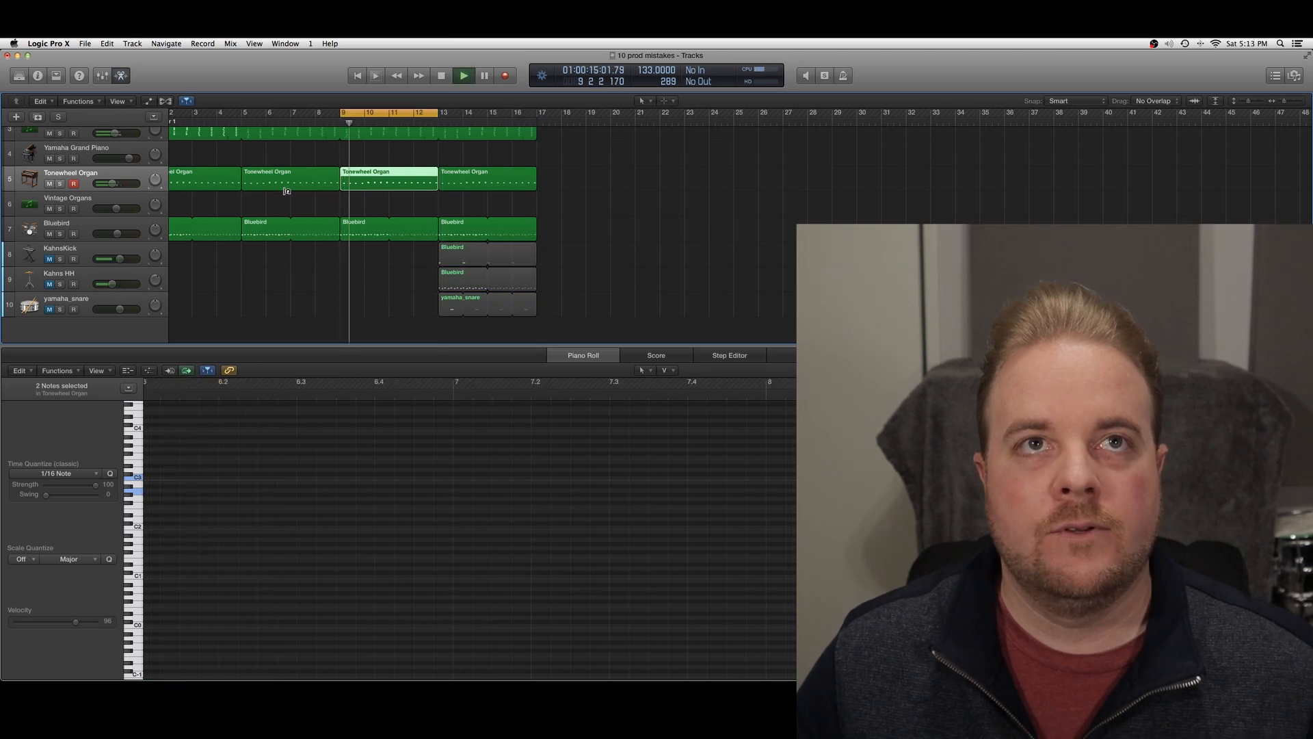
Move the cycle range to bar 13 and swap playback from the Bluebird kit channels to the KahnsKick group using mixer mutes
{"action": "left_click_drag", "start_coordinate": [402, 114], "coordinate": [500, 113]}
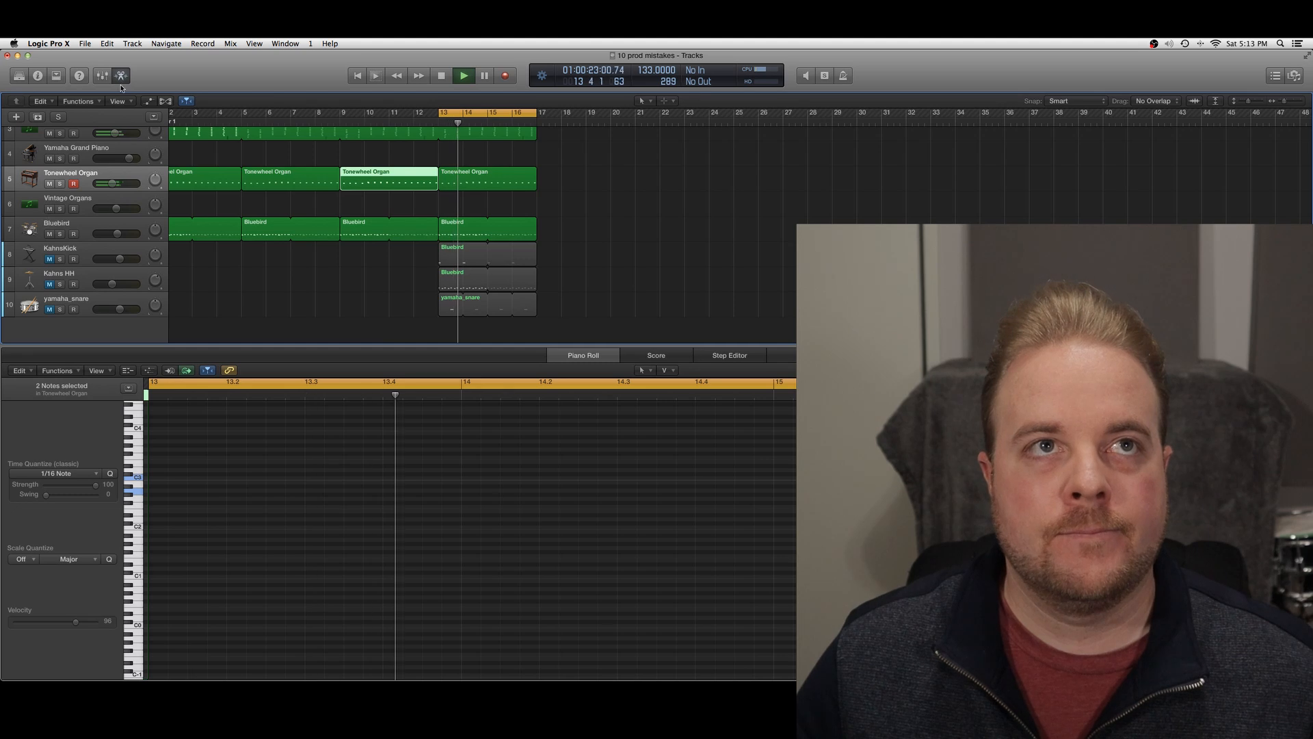
{"action": "key", "text": "x"}
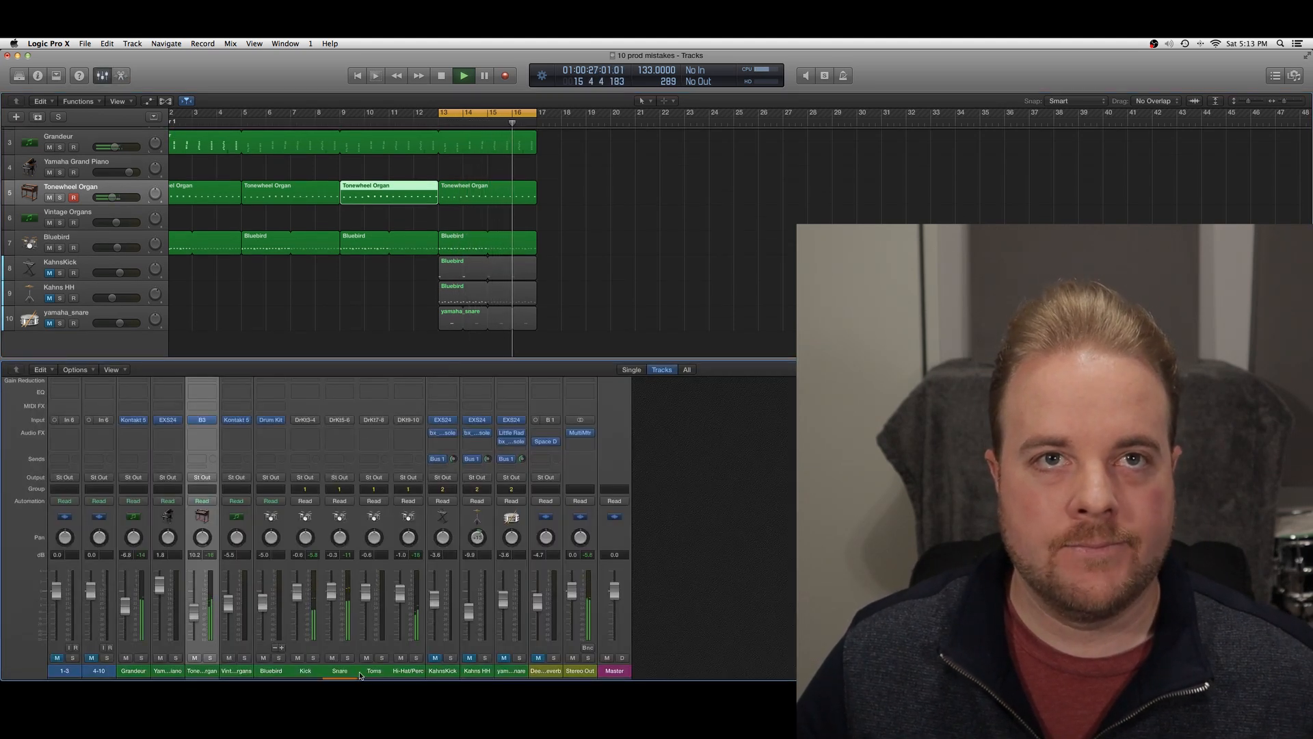
{"action": "left_click", "coordinate": [407, 658]}
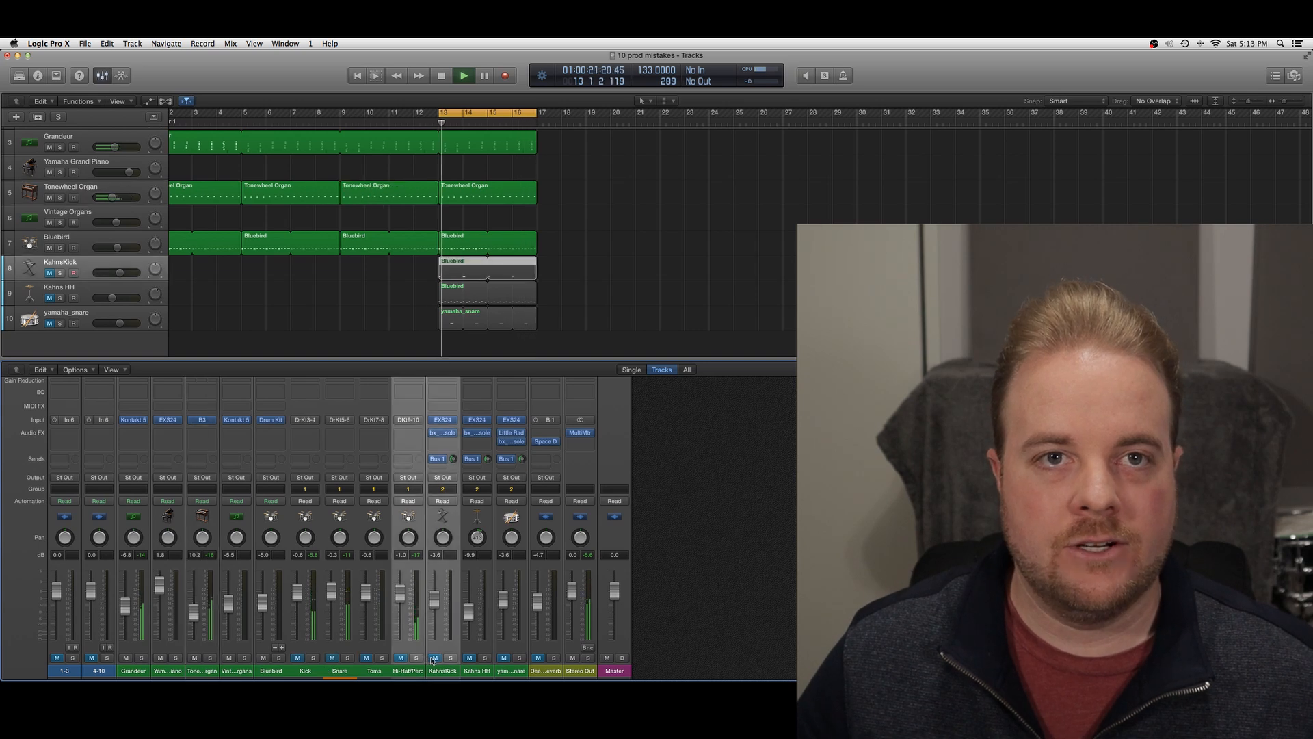
{"action": "left_click", "coordinate": [435, 658]}
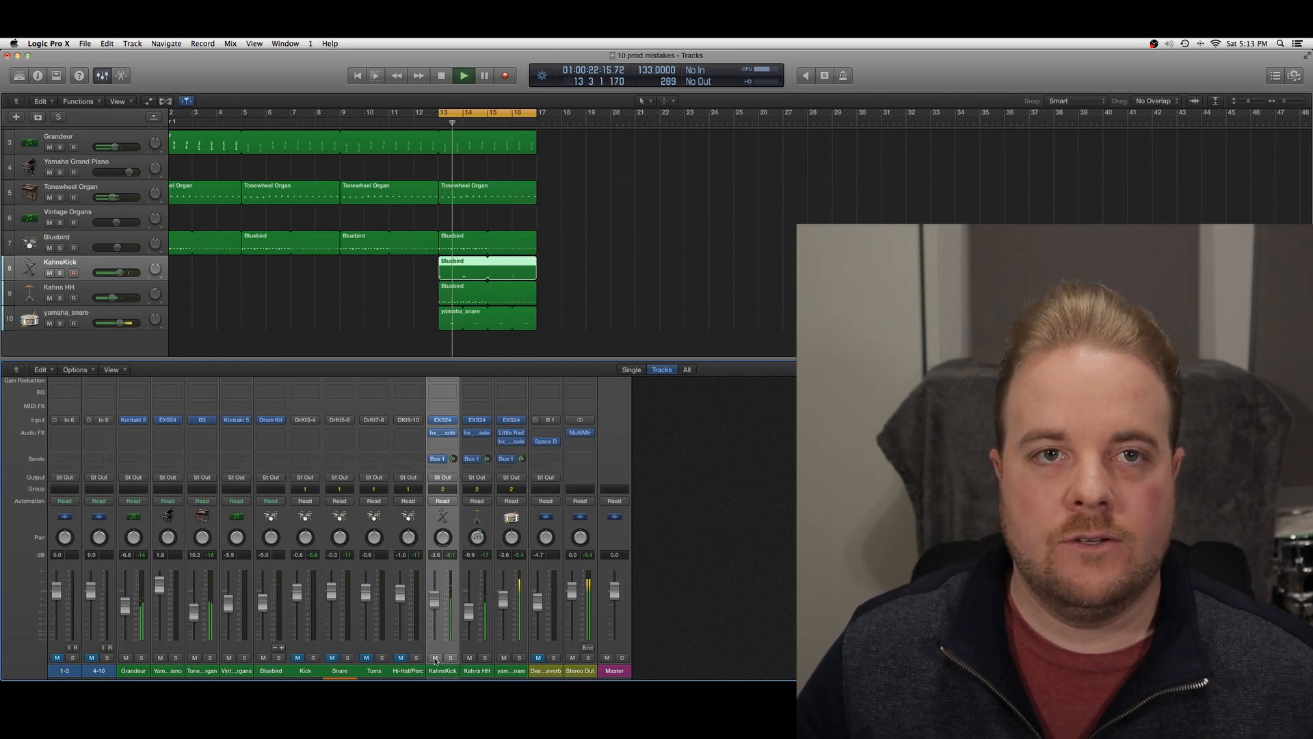
Alternate the mutes between the Bluebird kit channels and the KahnsKick group to compare both drum sounds during playback
{"action": "left_click", "coordinate": [435, 658]}
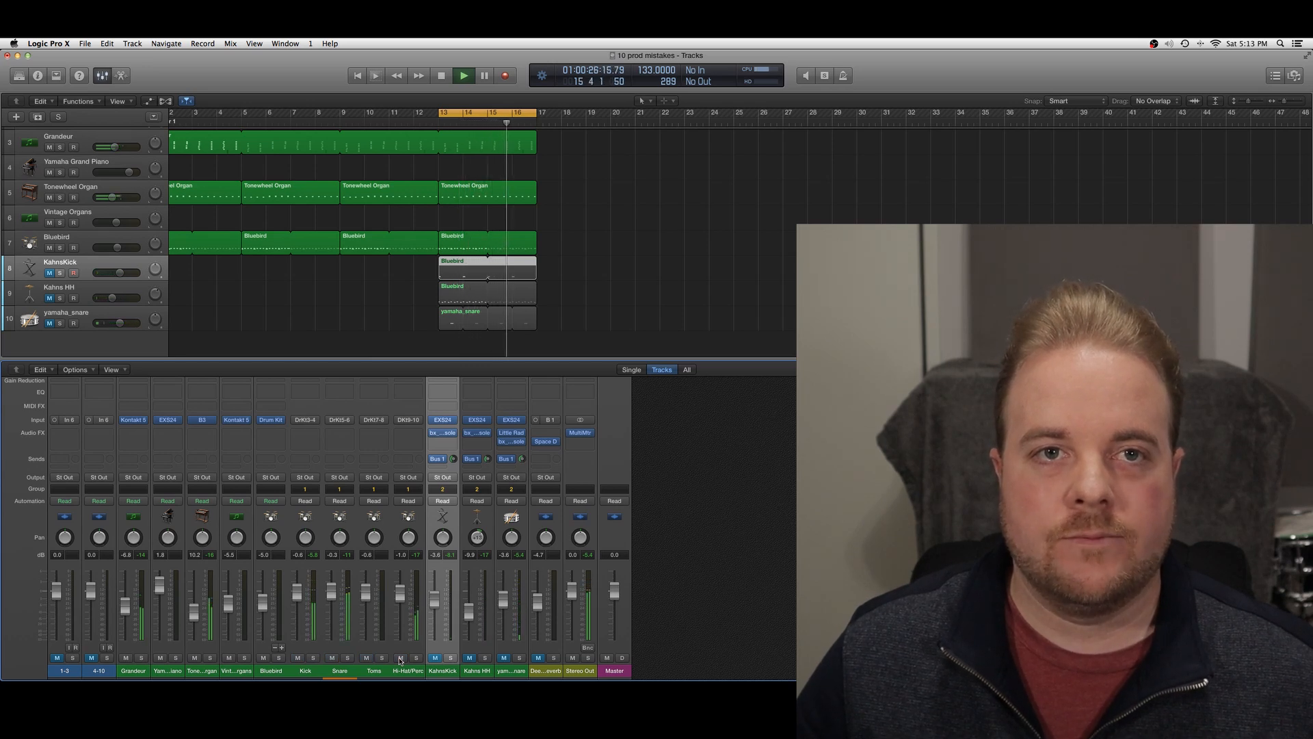
{"action": "left_click", "coordinate": [401, 658]}
{"action": "left_click", "coordinate": [435, 659]}
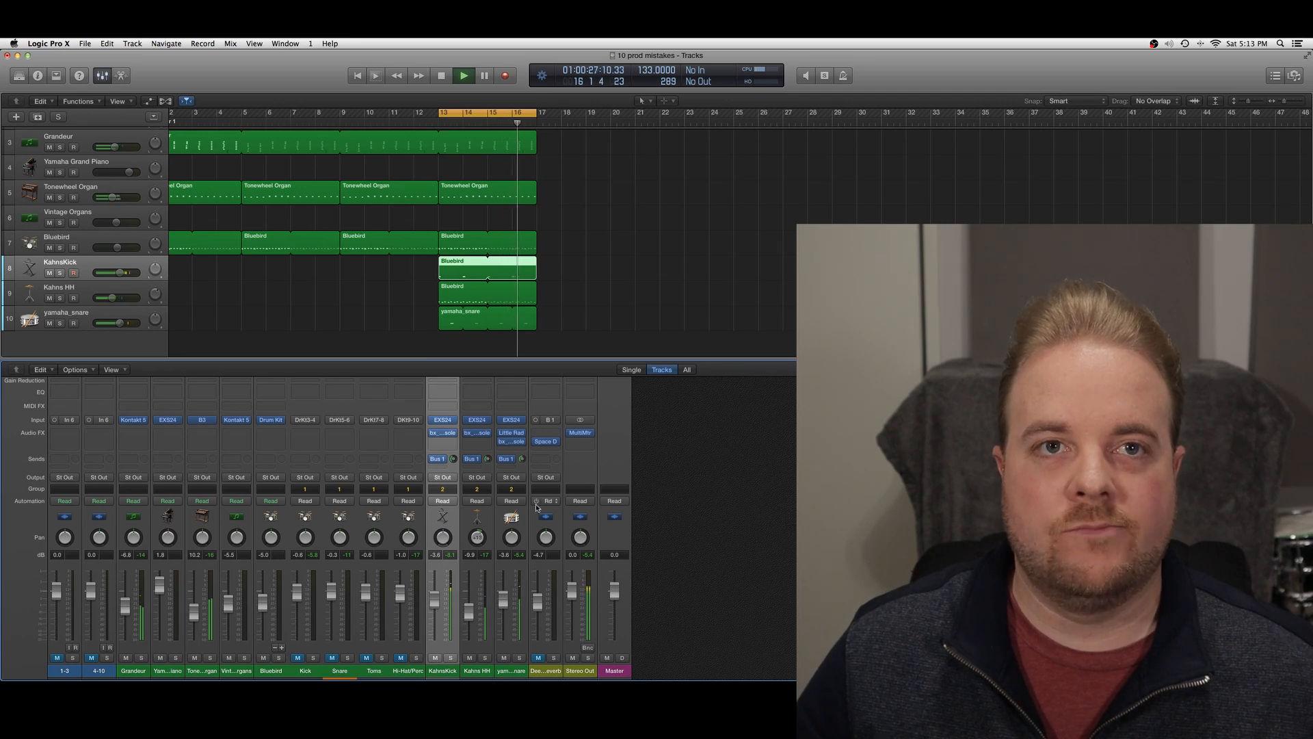
{"action": "left_click", "coordinate": [437, 658]}
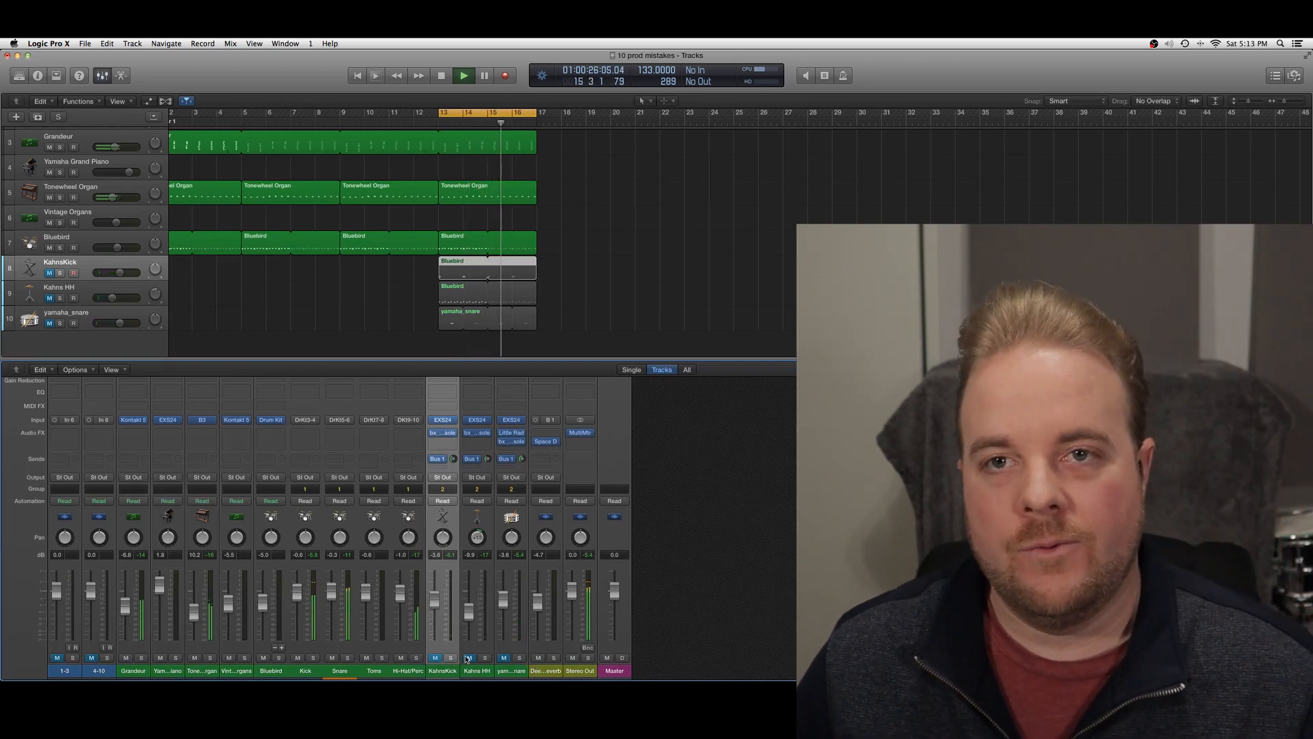
{"action": "left_click", "coordinate": [401, 658]}
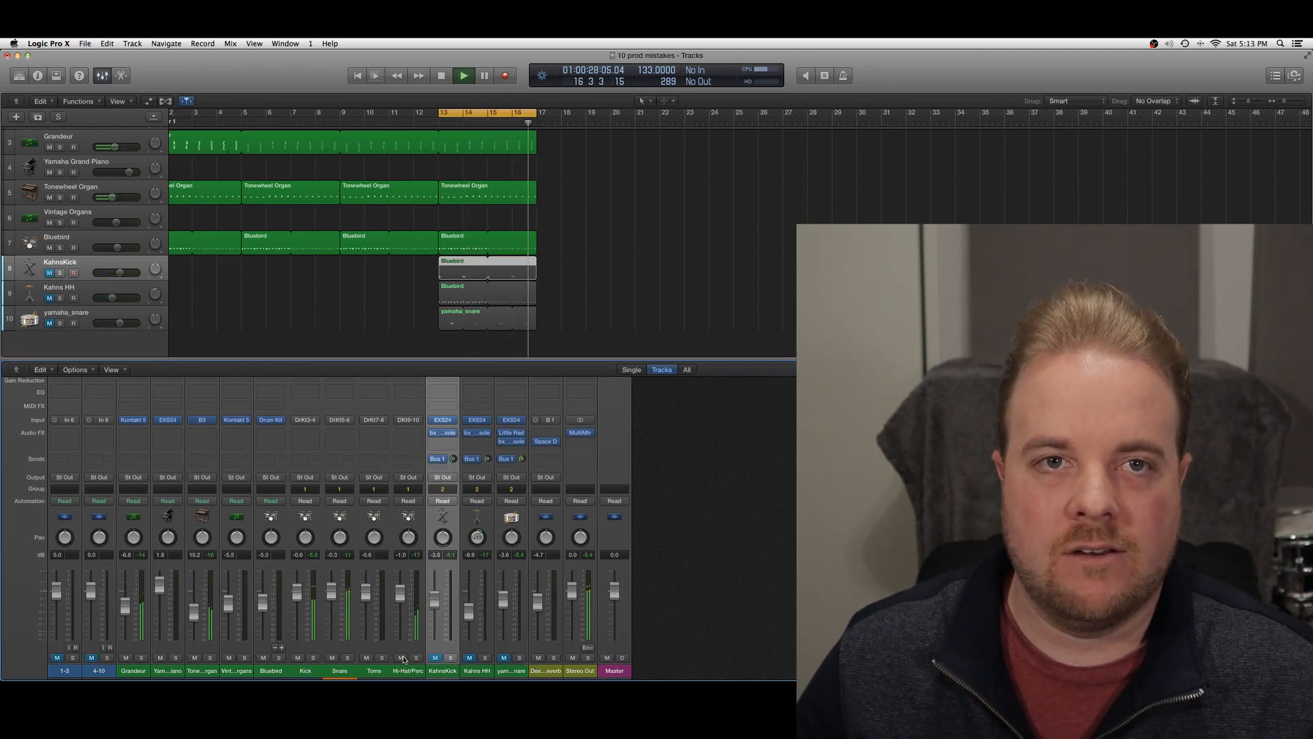
{"action": "left_click", "coordinate": [435, 658]}
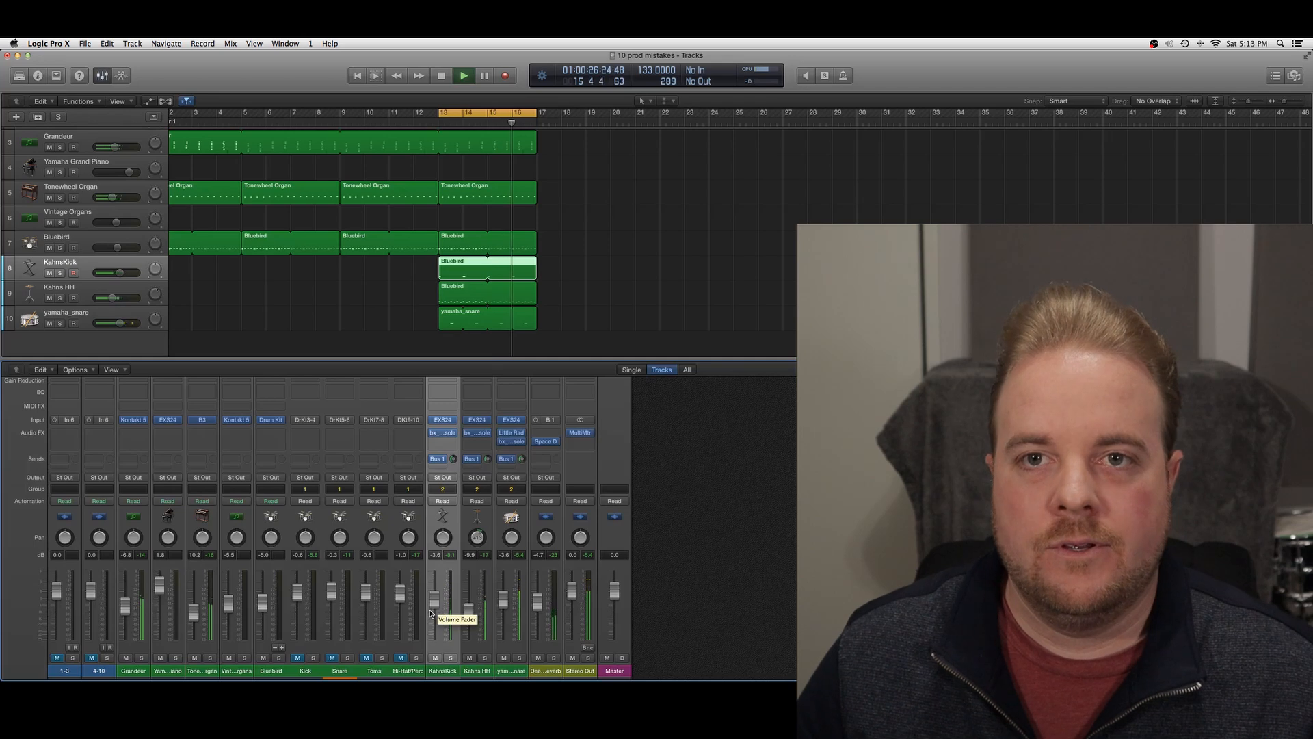
{"action": "left_click", "coordinate": [433, 659]}
Solo the Kahns HH and Hi-Hat/Perc channels in turn to compare the two hi-hats, clearing the solos at the end
{"action": "key", "text": "space"}
{"action": "left_click", "coordinate": [483, 659]}
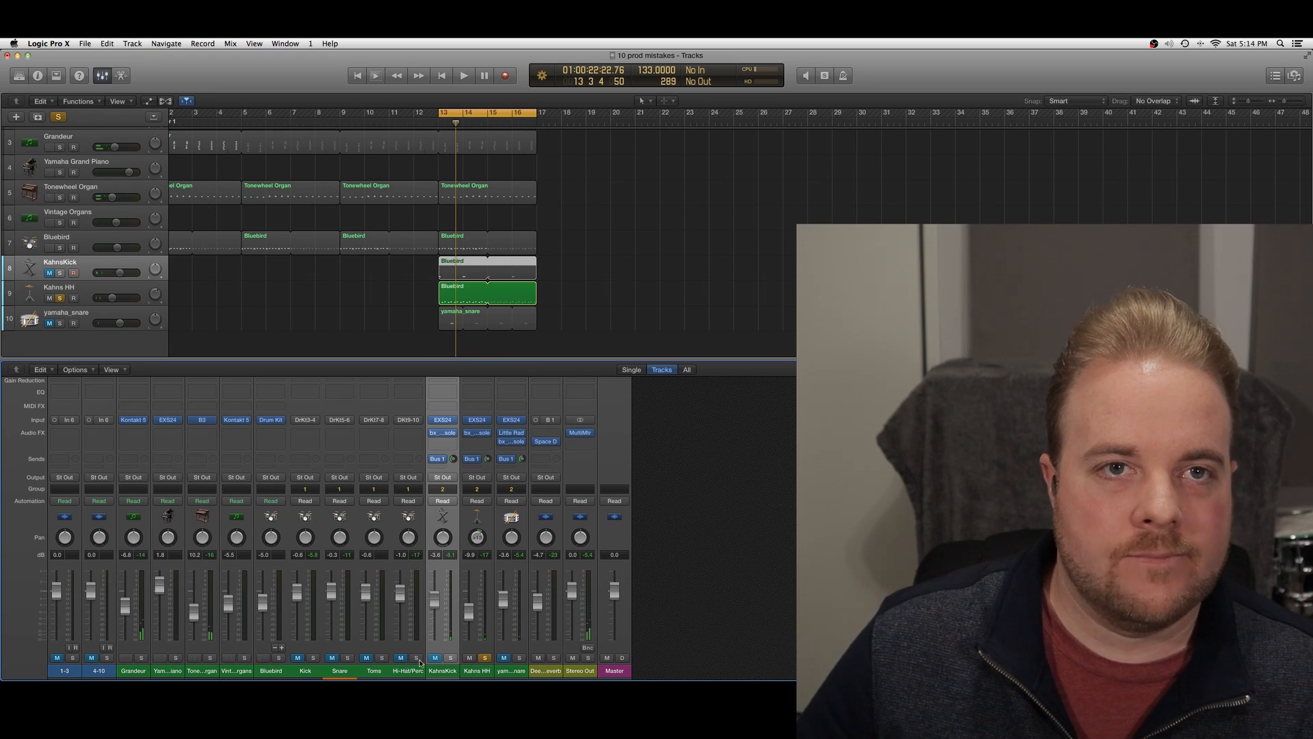
{"action": "key", "text": "space"}
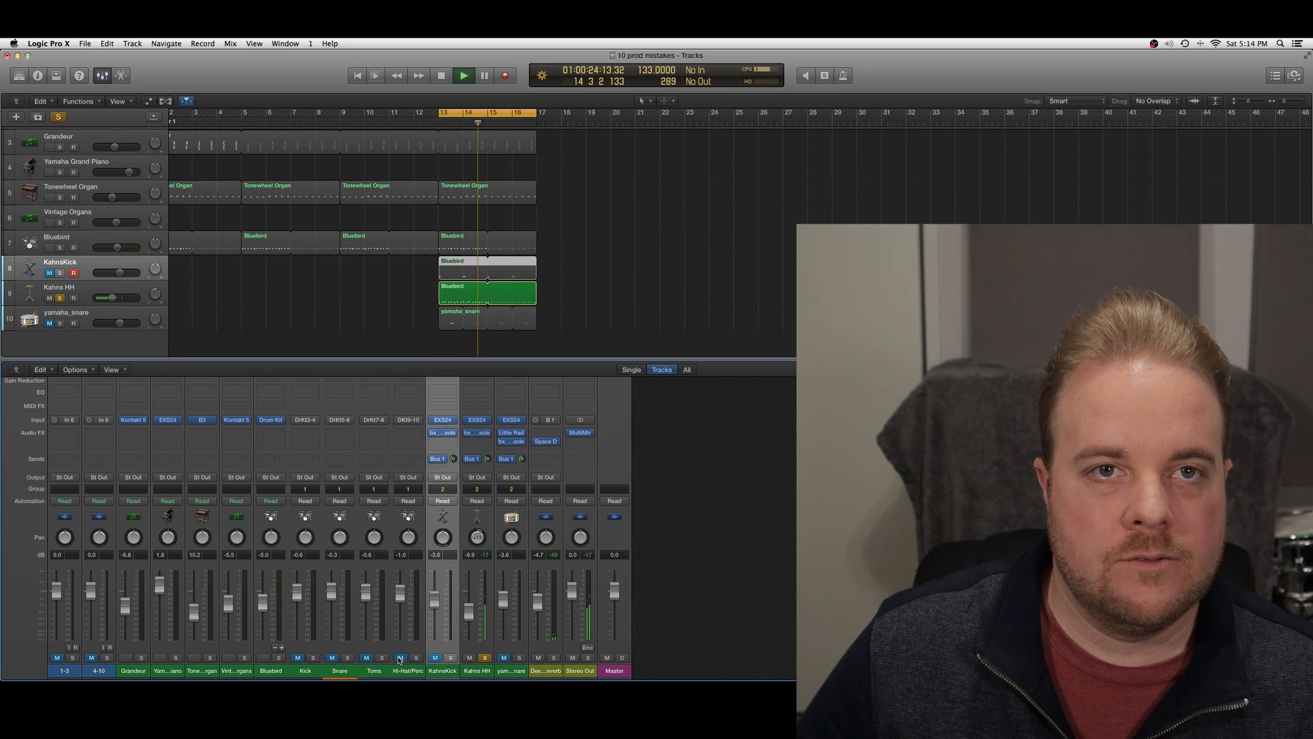
{"action": "left_click", "coordinate": [484, 658]}
{"action": "left_click", "coordinate": [382, 659]}
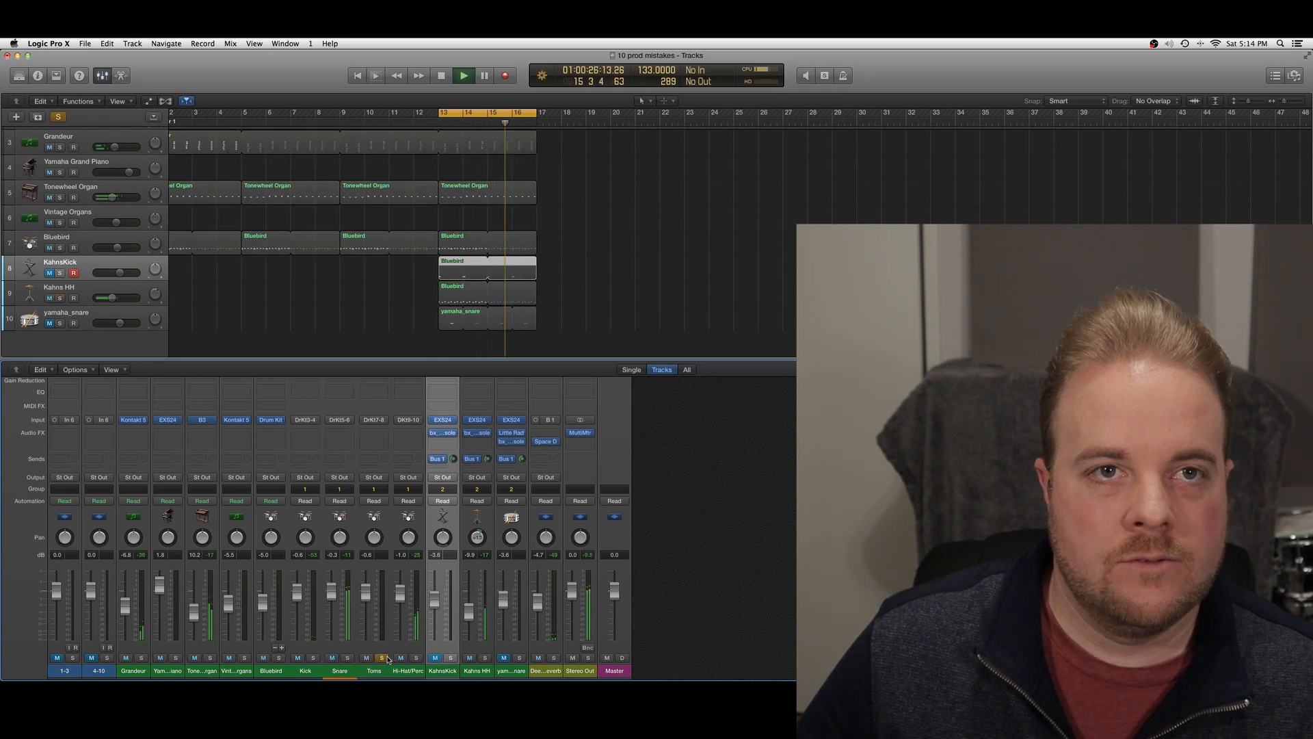
{"action": "left_click", "coordinate": [416, 658]}
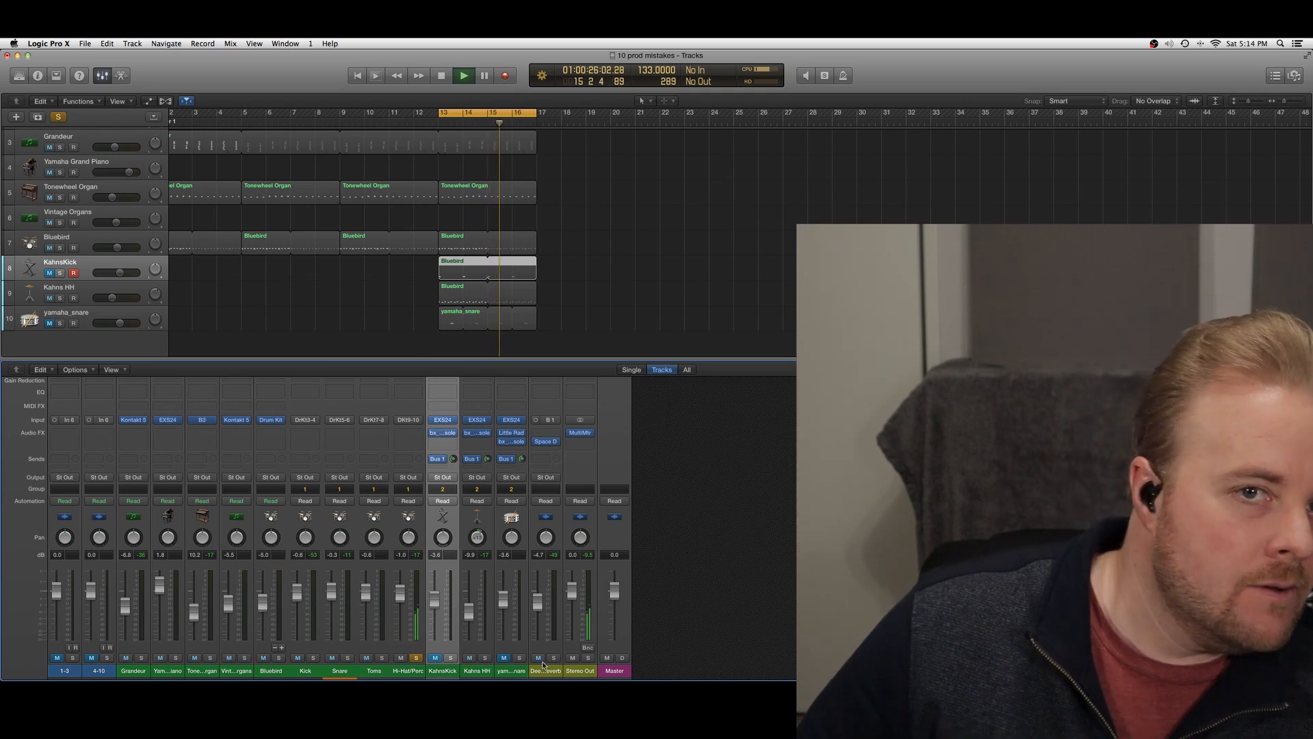
{"action": "left_click", "coordinate": [483, 658]}
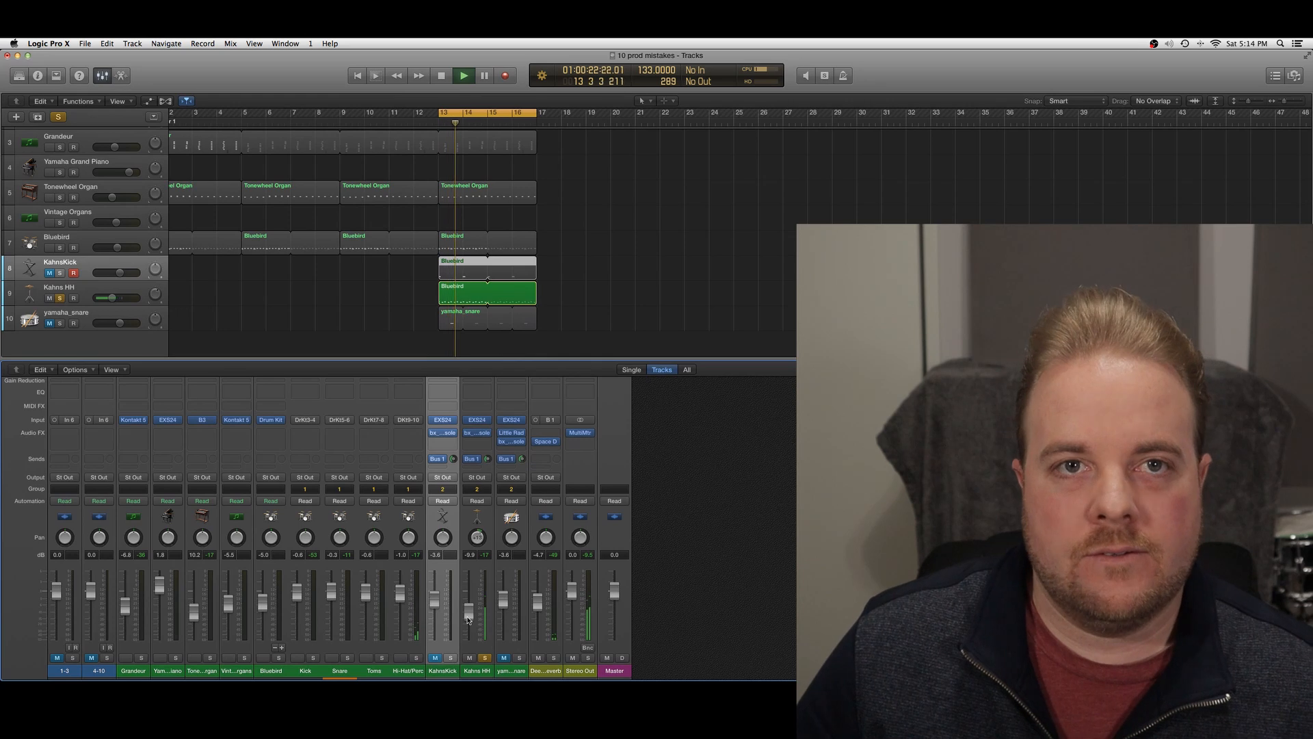
{"action": "left_click", "coordinate": [483, 658]}
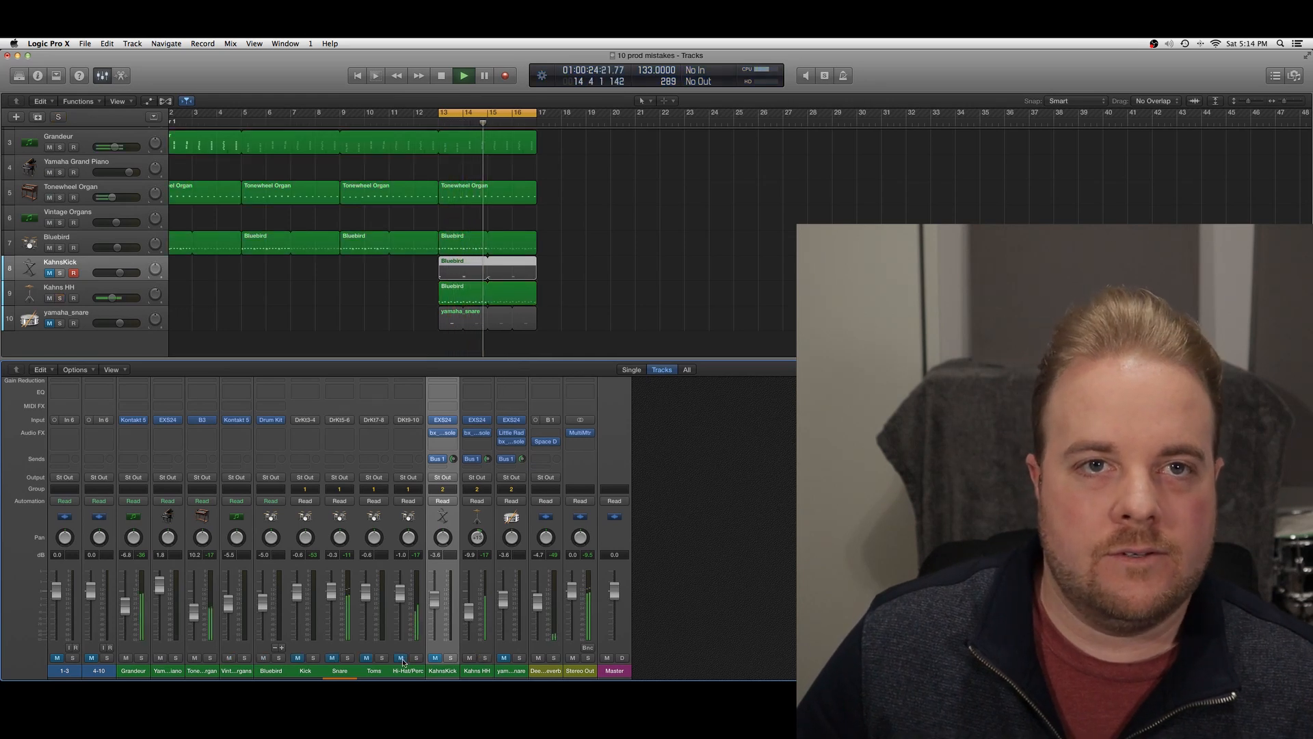
{"action": "left_click", "coordinate": [436, 658]}
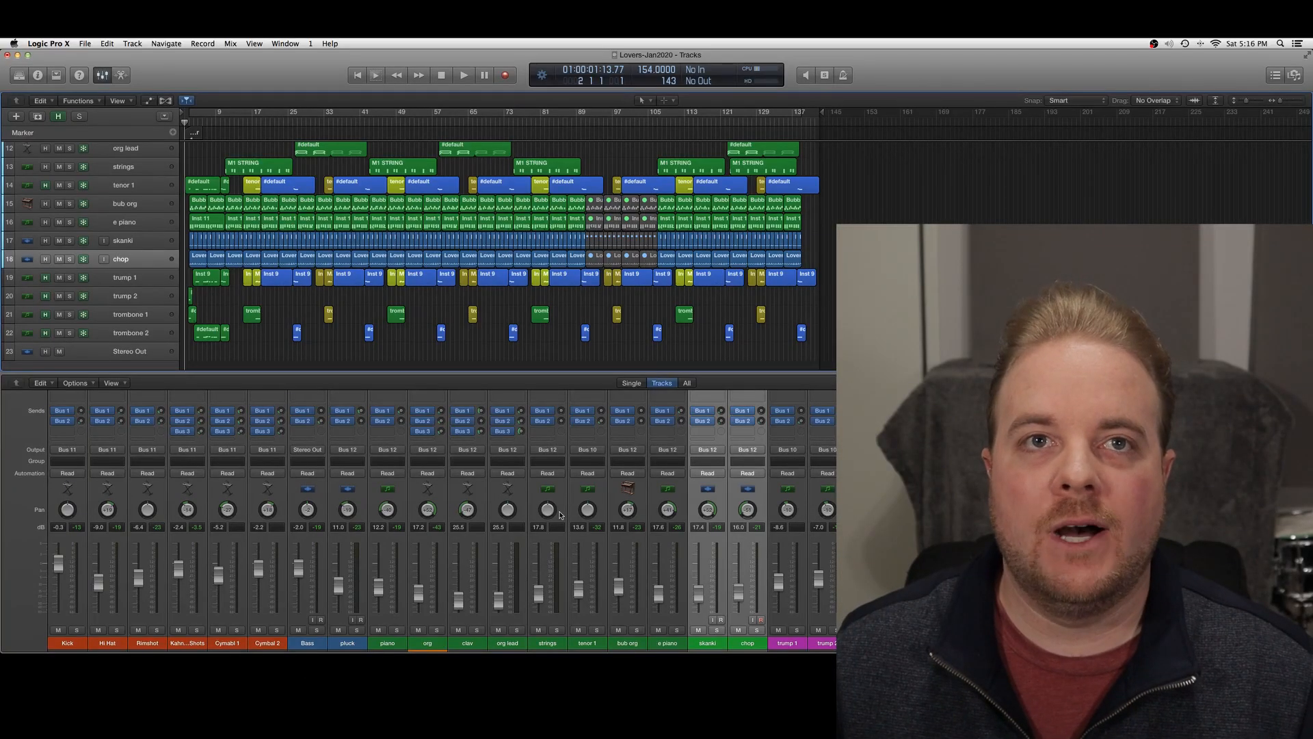
Play the Lovers-Jan2020 song and examine the mixer channels' inserts, sends and fader levels
{"action": "scroll", "coordinate": [560, 514], "scroll_direction": "up", "scroll_amount": 3}
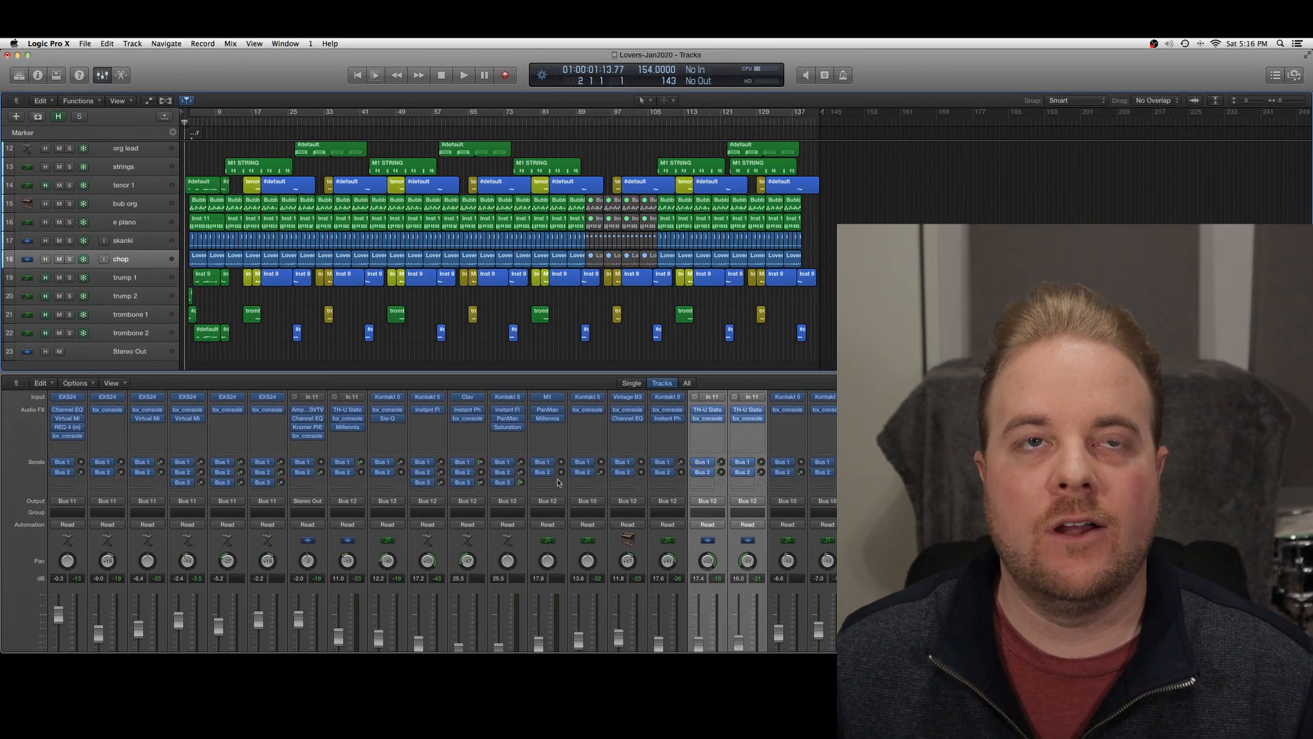
{"action": "scroll", "coordinate": [558, 483], "scroll_direction": "up", "scroll_amount": 2}
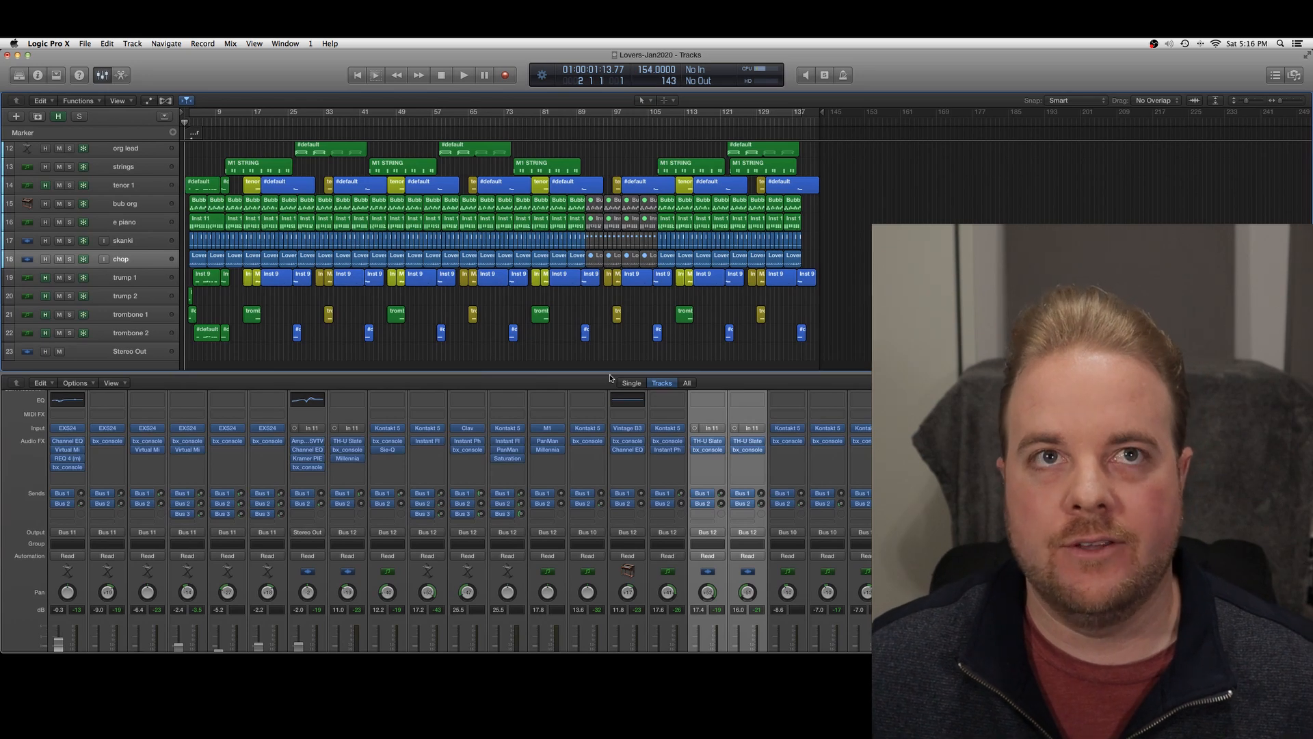
{"action": "key", "text": "space"}
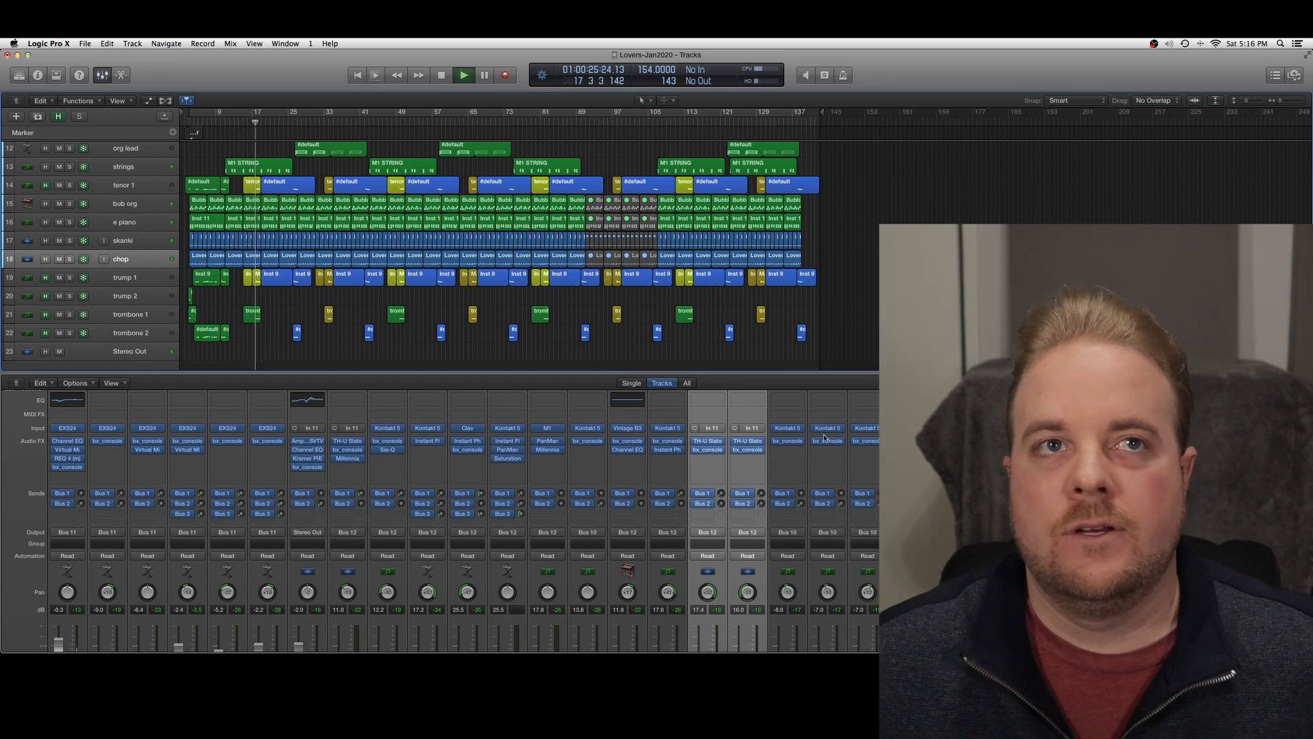
{"action": "scroll", "coordinate": [438, 519], "scroll_direction": "down", "scroll_amount": 3}
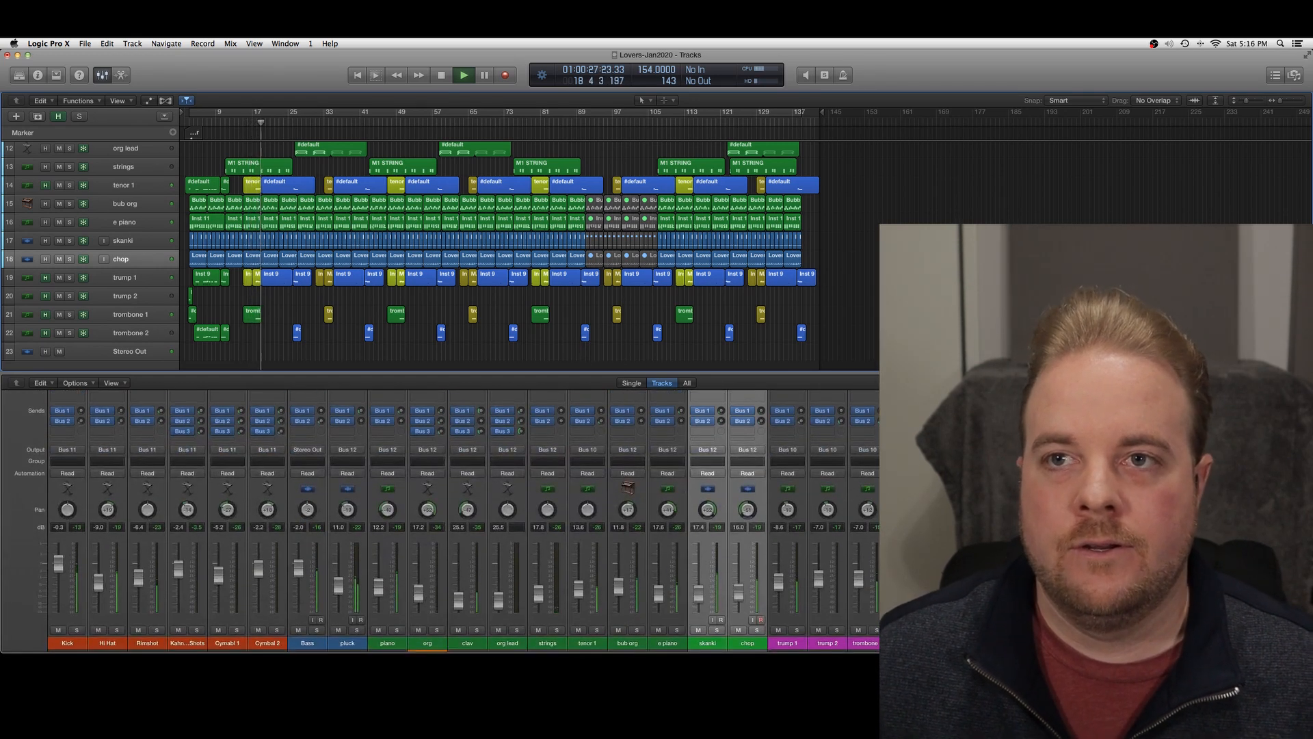
{"action": "scroll", "coordinate": [438, 520], "scroll_direction": "up", "scroll_amount": 3}
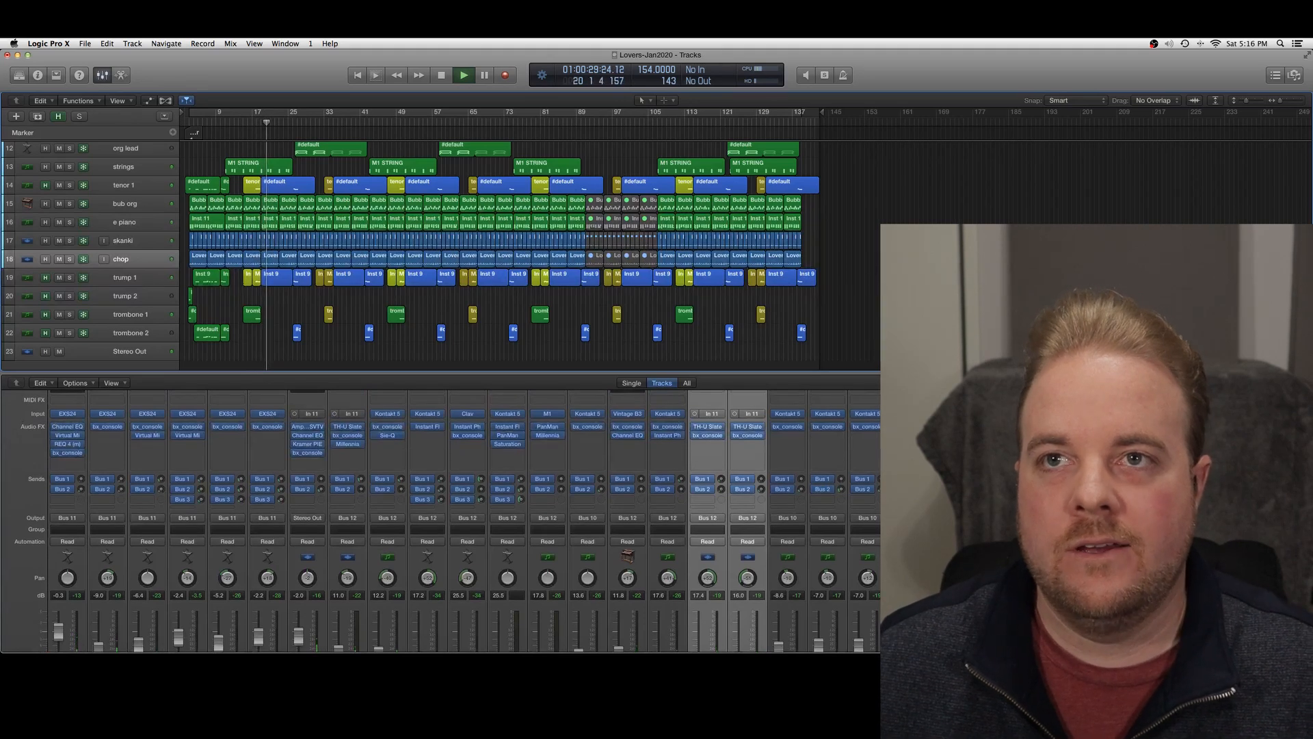
Show the plug-in windows and place the drums bus API-2500 and riddim bus CLA-76 compressors side by side
{"action": "key", "text": "v"}
{"action": "left_click_drag", "start_coordinate": [209, 98], "coordinate": [285, 266]}
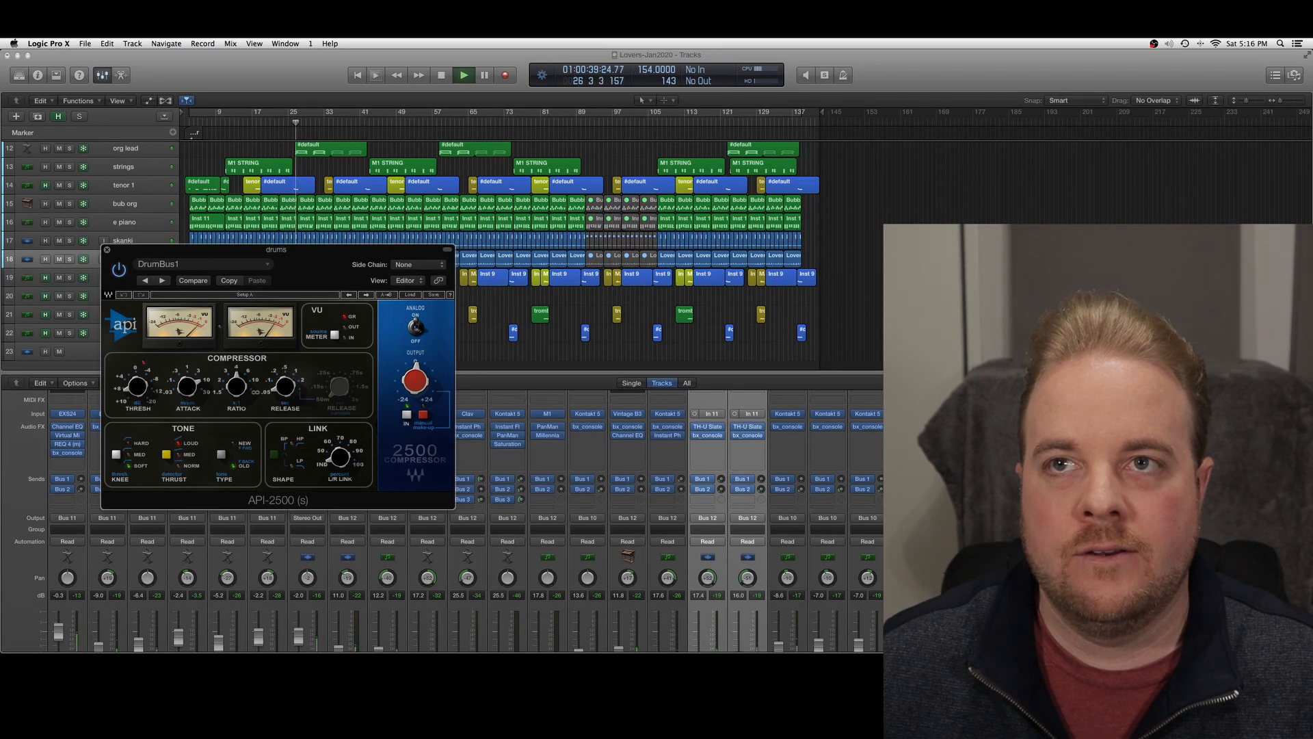
{"action": "left_click_drag", "start_coordinate": [249, 91], "coordinate": [688, 249]}
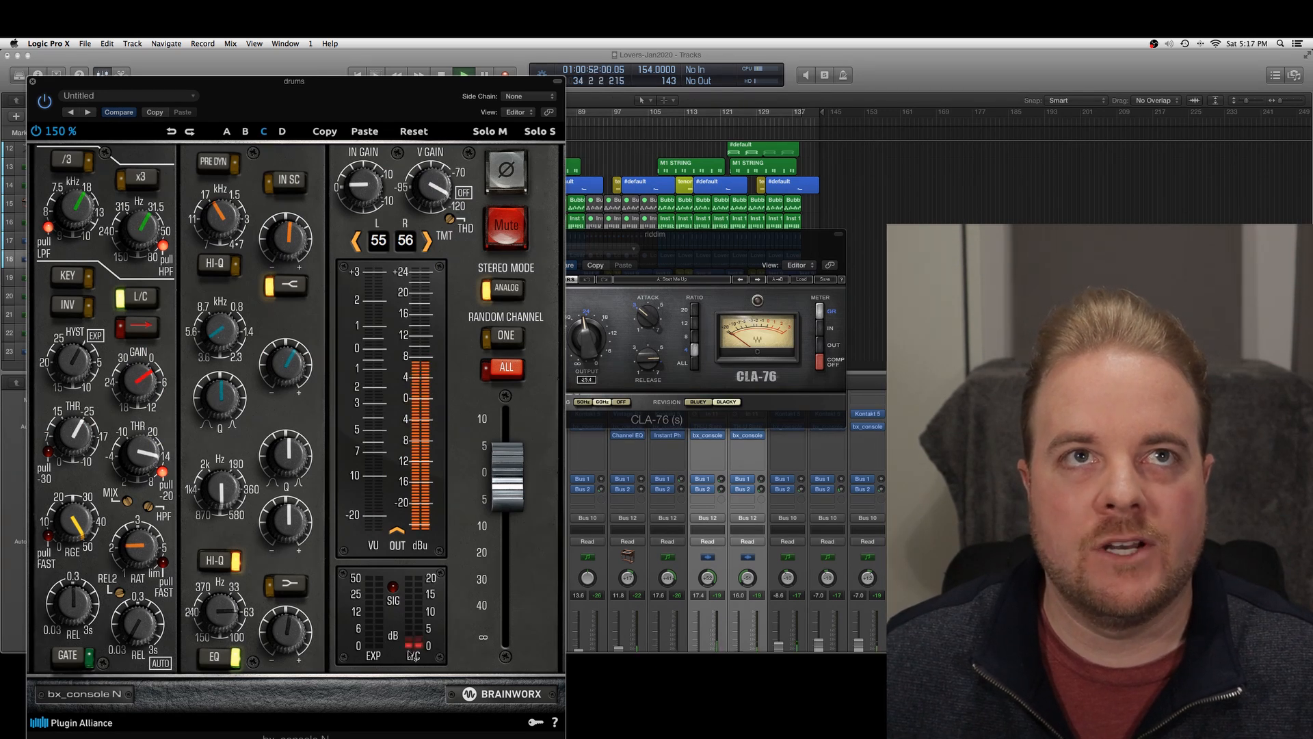
Review the bx_console channel strips on the drums and riddim buses during playback and close their windows
{"action": "left_click", "coordinate": [32, 82]}
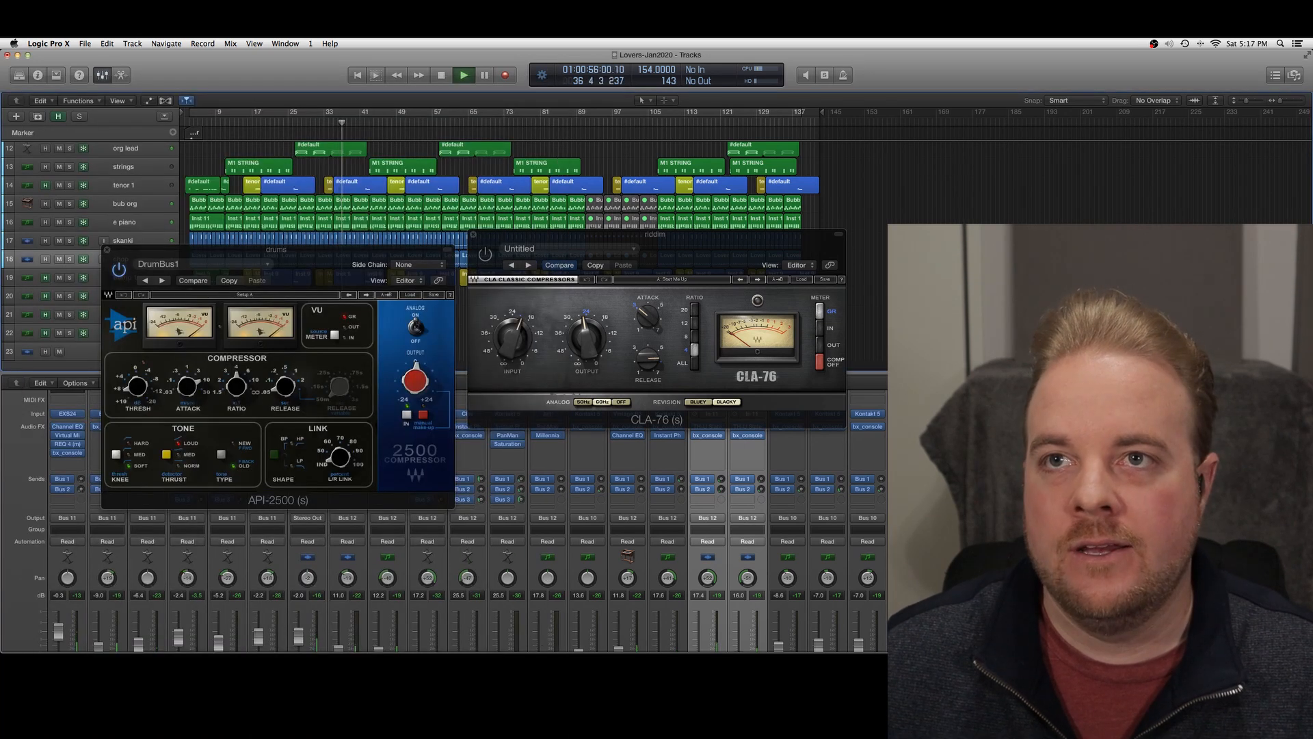
{"action": "left_click", "coordinate": [1028, 435]}
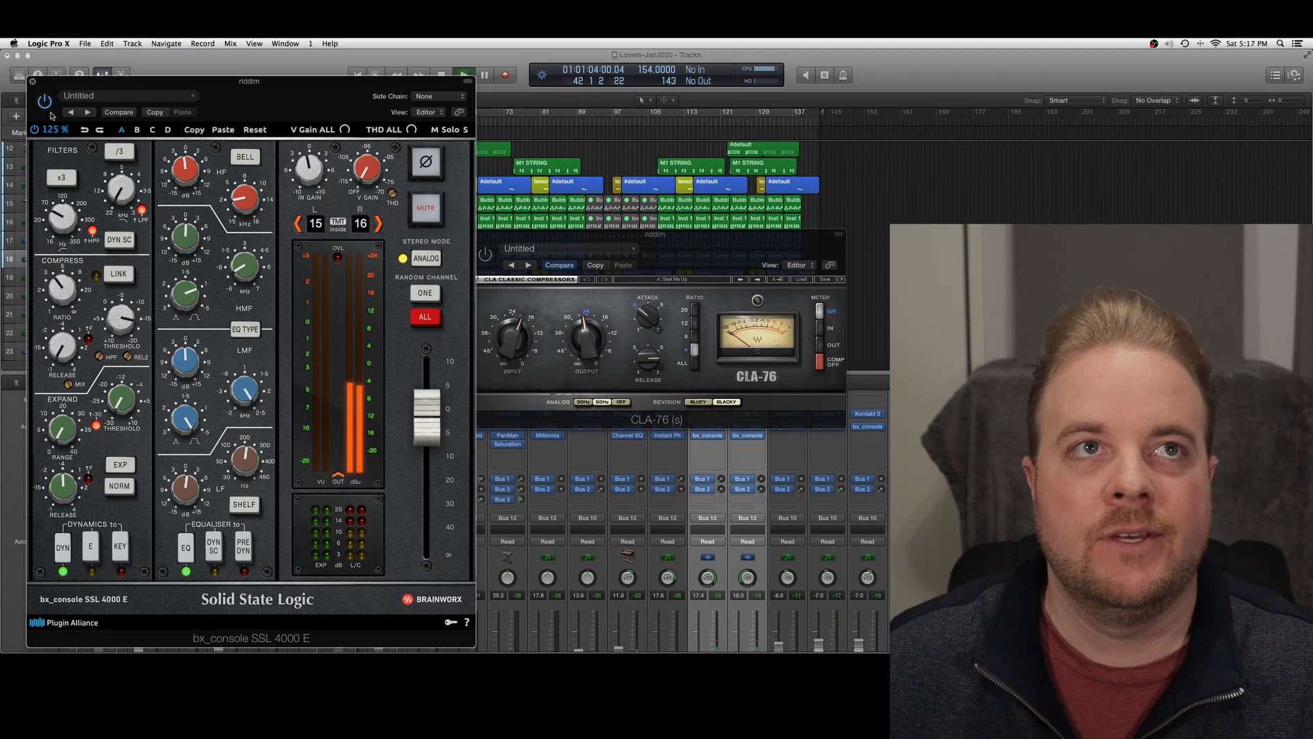
{"action": "left_click", "coordinate": [32, 82]}
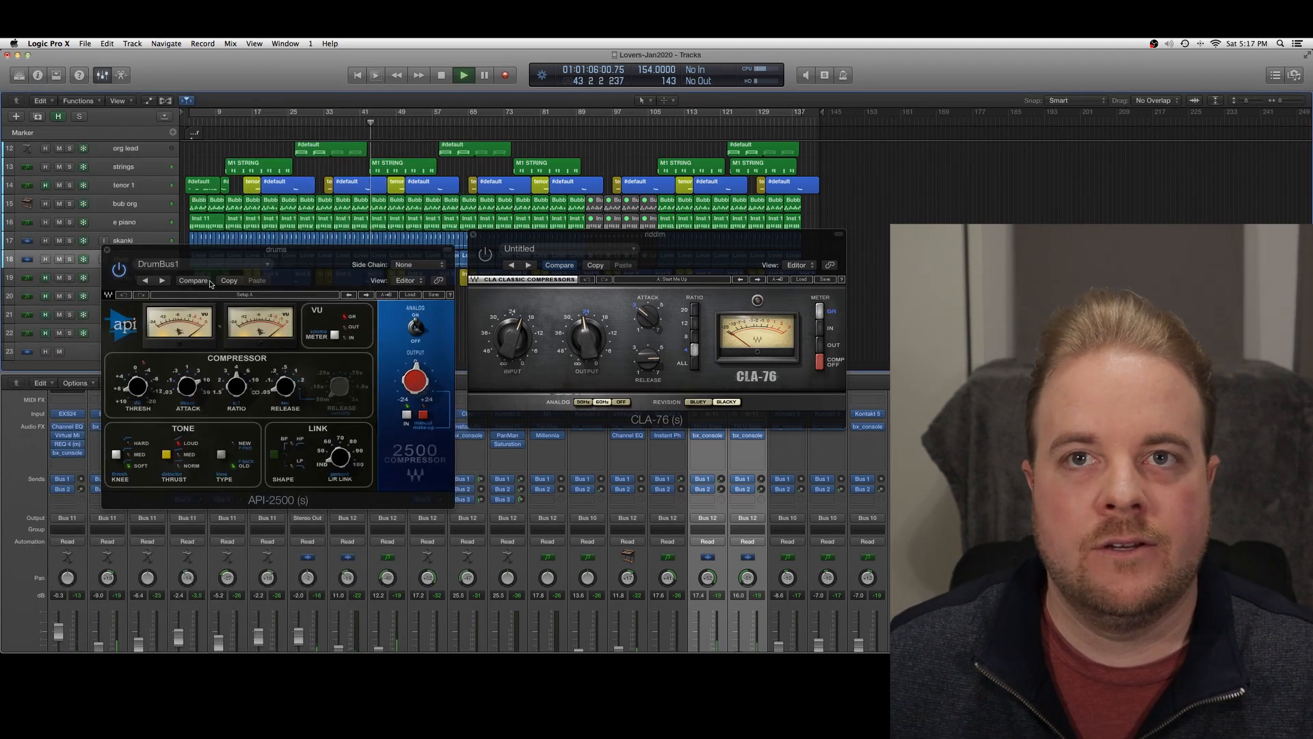
Turn on the CLA-76 compressor on the soloed riddim bus and return playback to the full mix
{"action": "scroll", "coordinate": [616, 547], "scroll_direction": "down", "scroll_amount": 3}
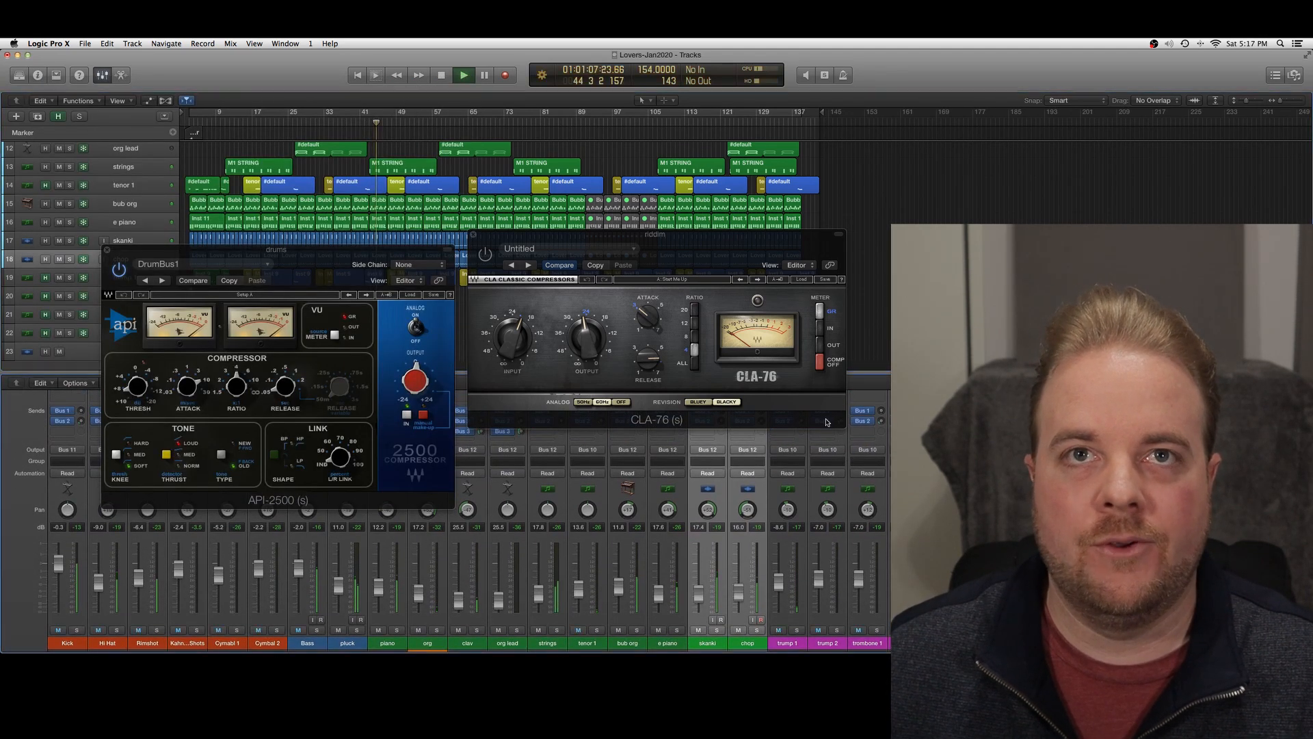
{"action": "left_click", "coordinate": [487, 259]}
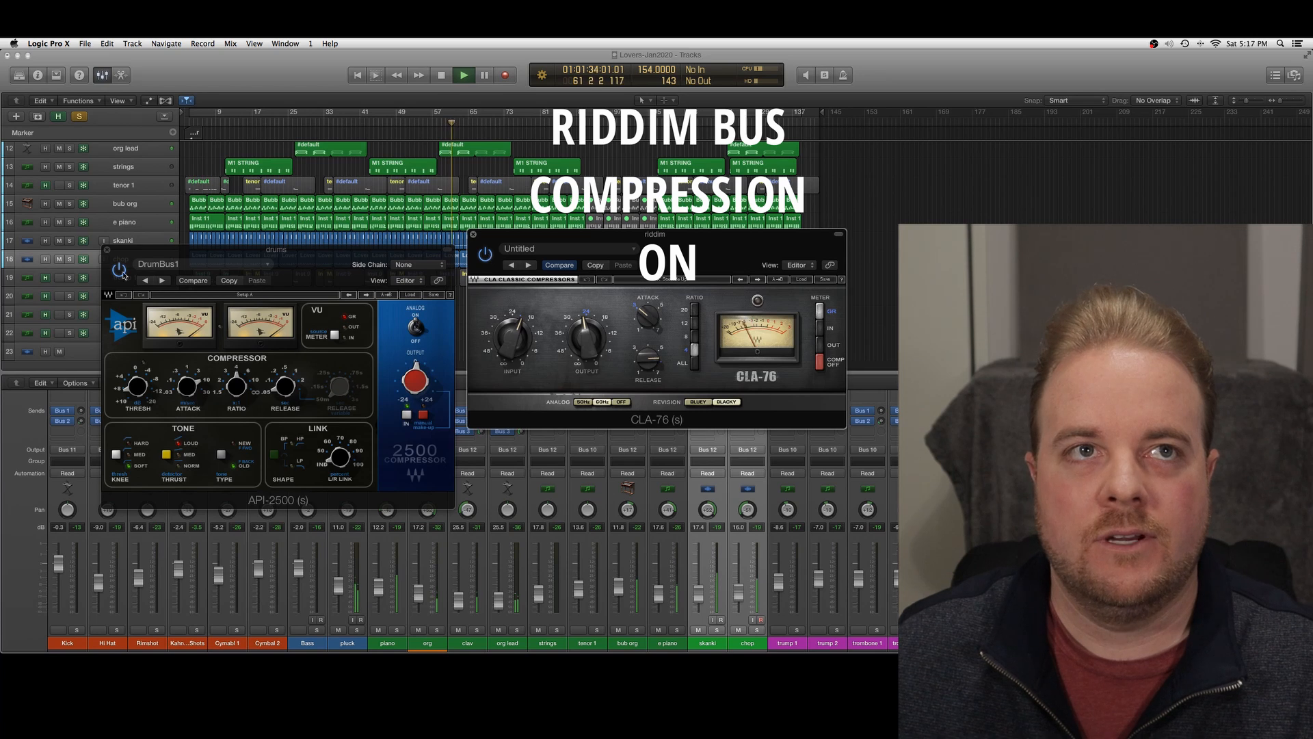
{"action": "left_click", "coordinate": [1203, 630]}
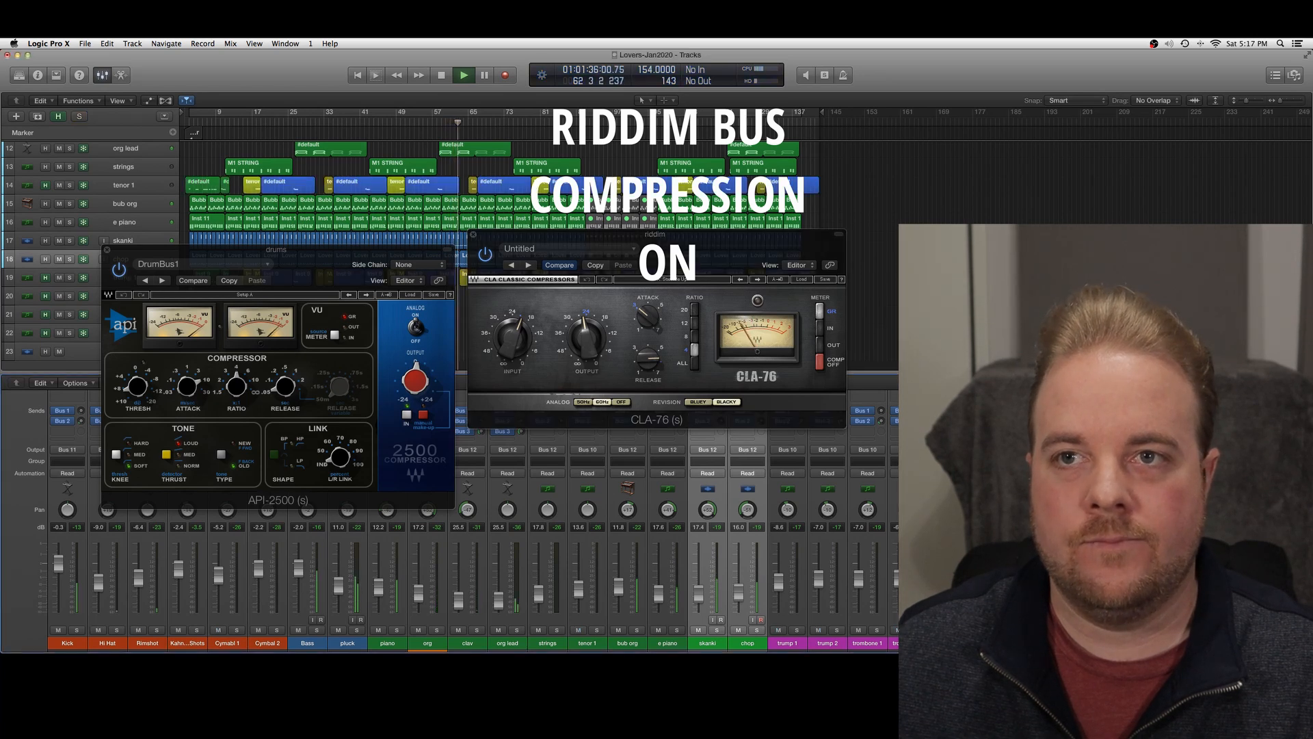
Solo the drums bus and fine-tune the API-2500 compressor's threshold
{"action": "left_click", "coordinate": [1163, 630]}
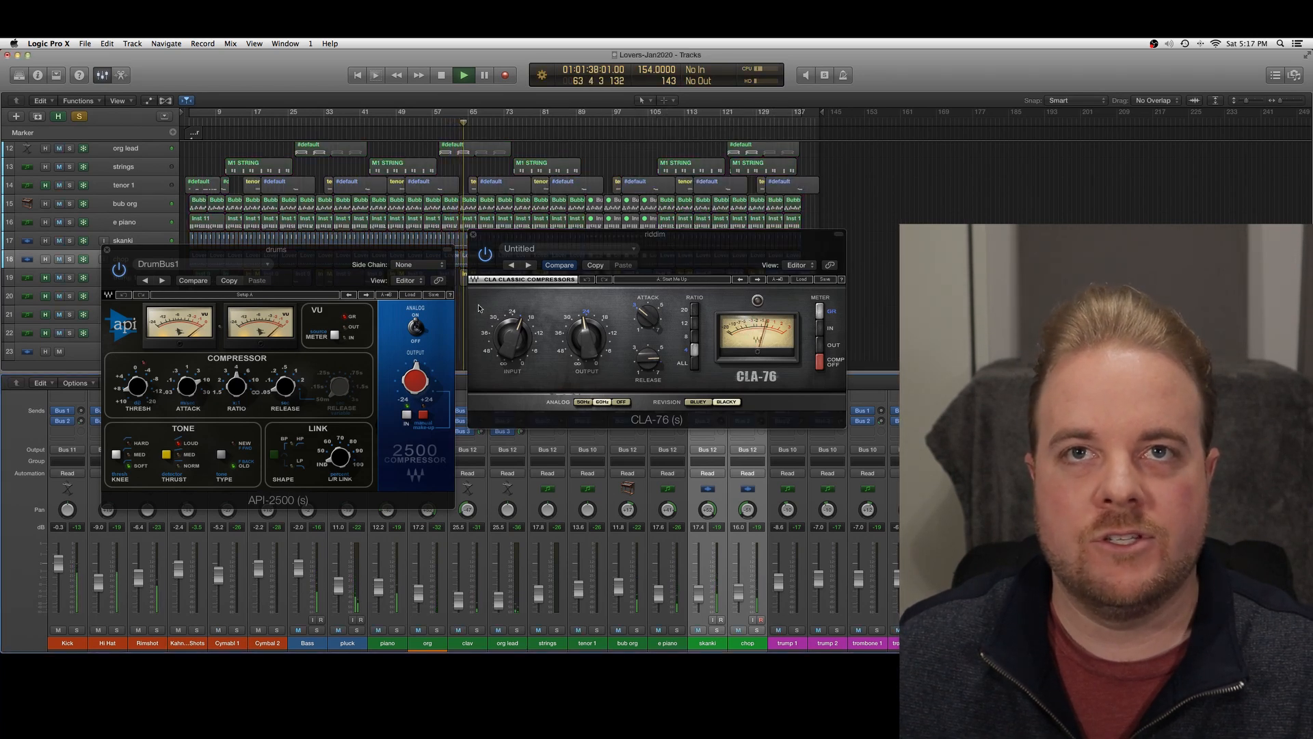
{"action": "left_click", "coordinate": [137, 386]}
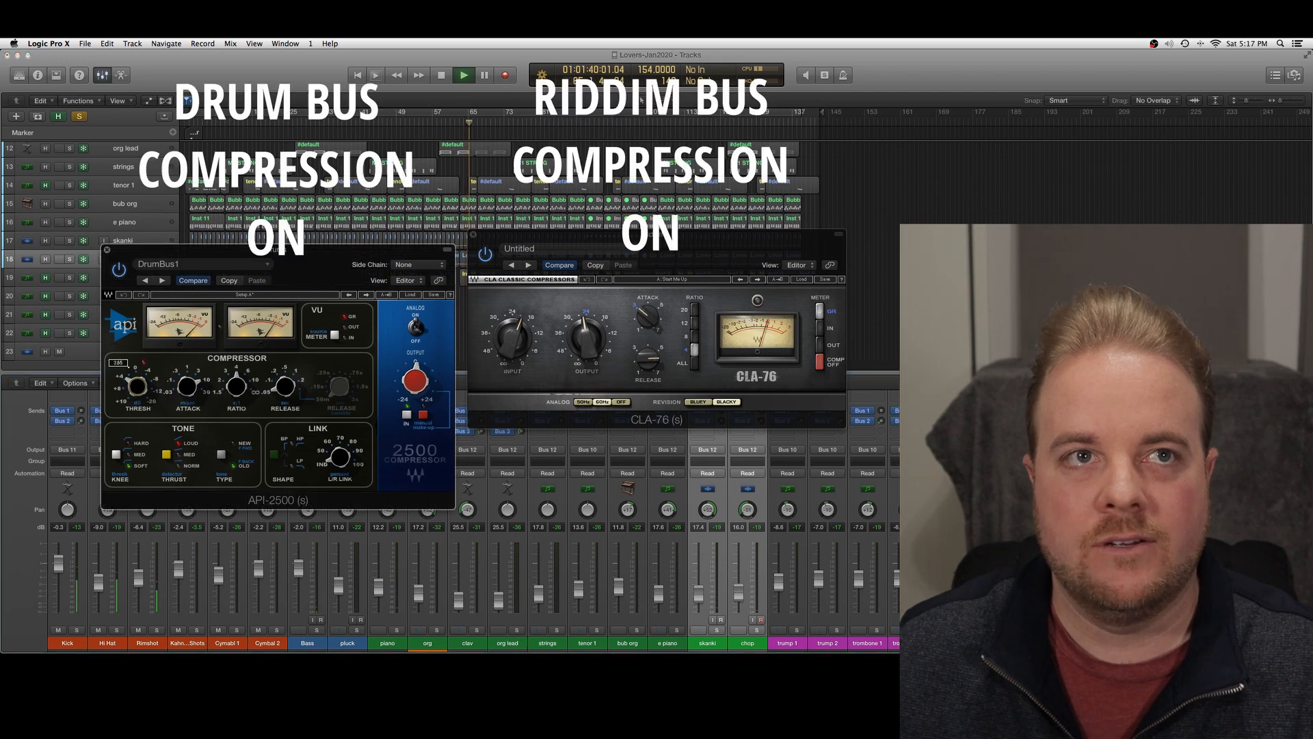
{"action": "left_click_drag", "start_coordinate": [136, 387], "coordinate": [136, 379]}
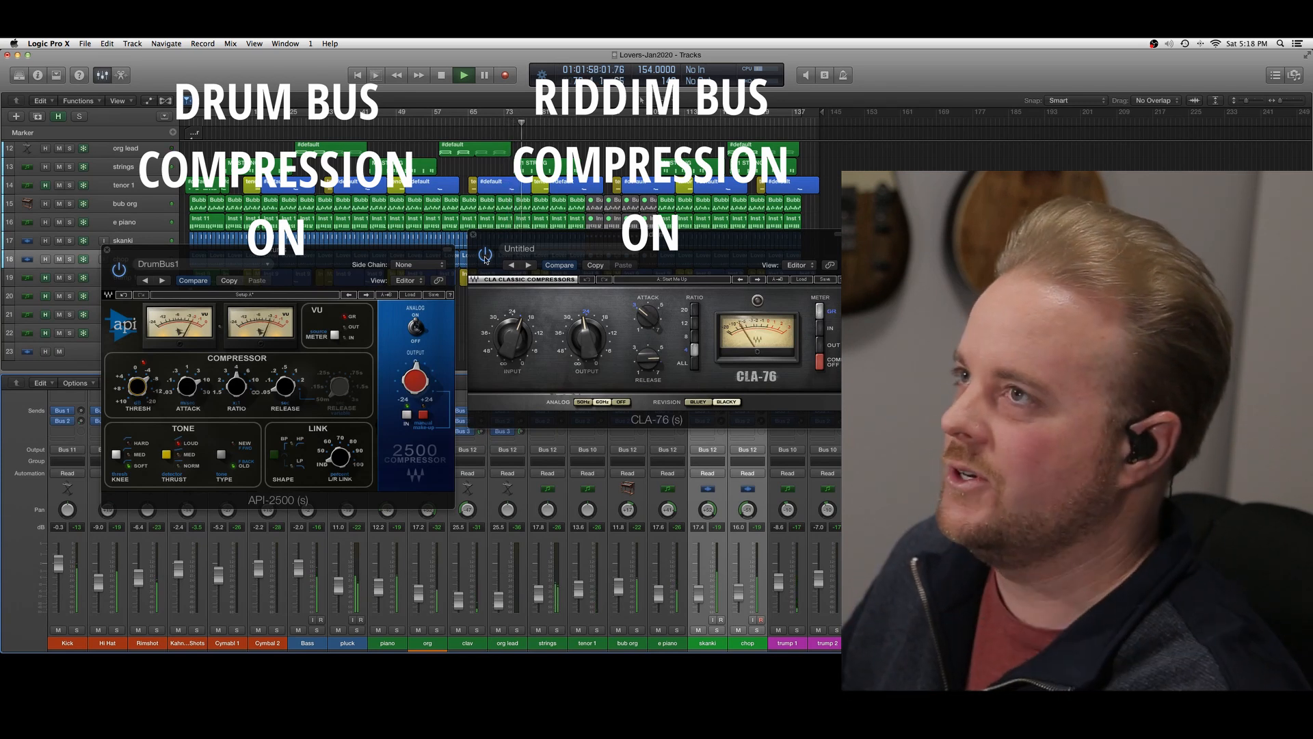
Bypass and re-enable the CLA-76 and API-2500 to compare the full mix without and with bus compression
{"action": "left_click", "coordinate": [485, 255]}
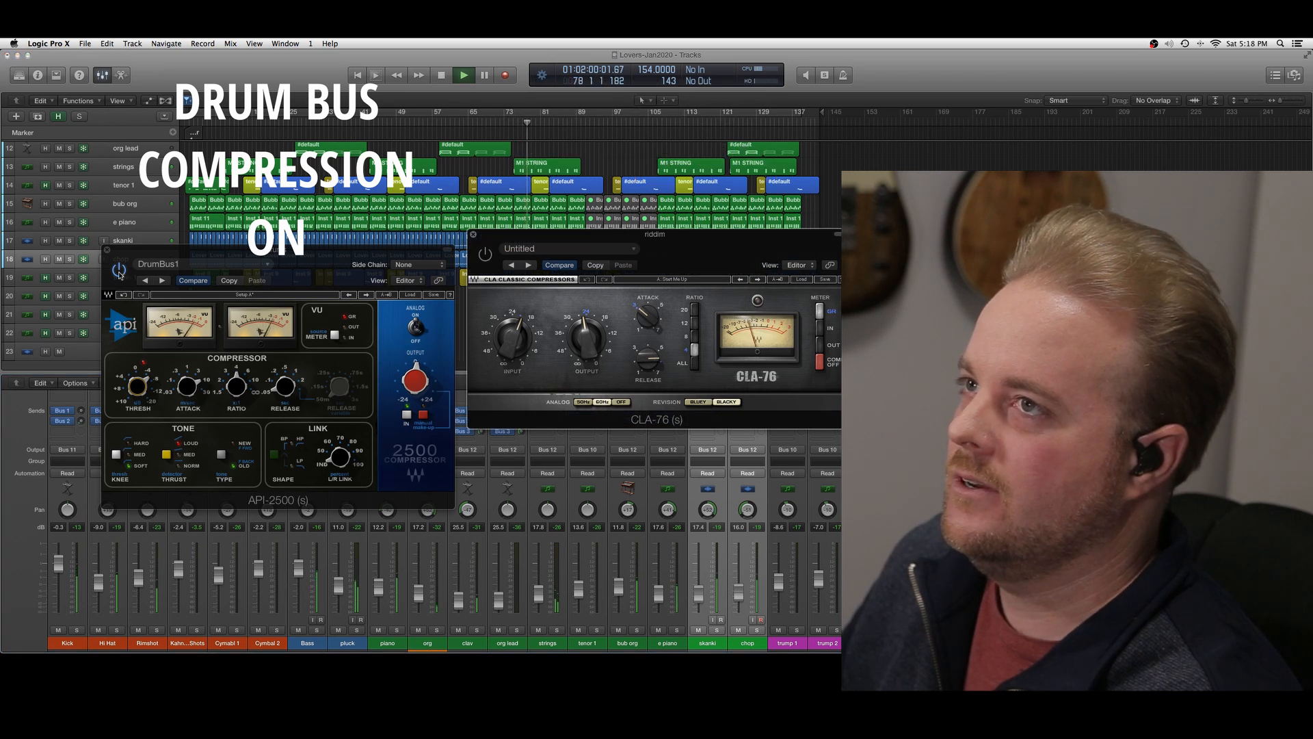
{"action": "left_click", "coordinate": [118, 271]}
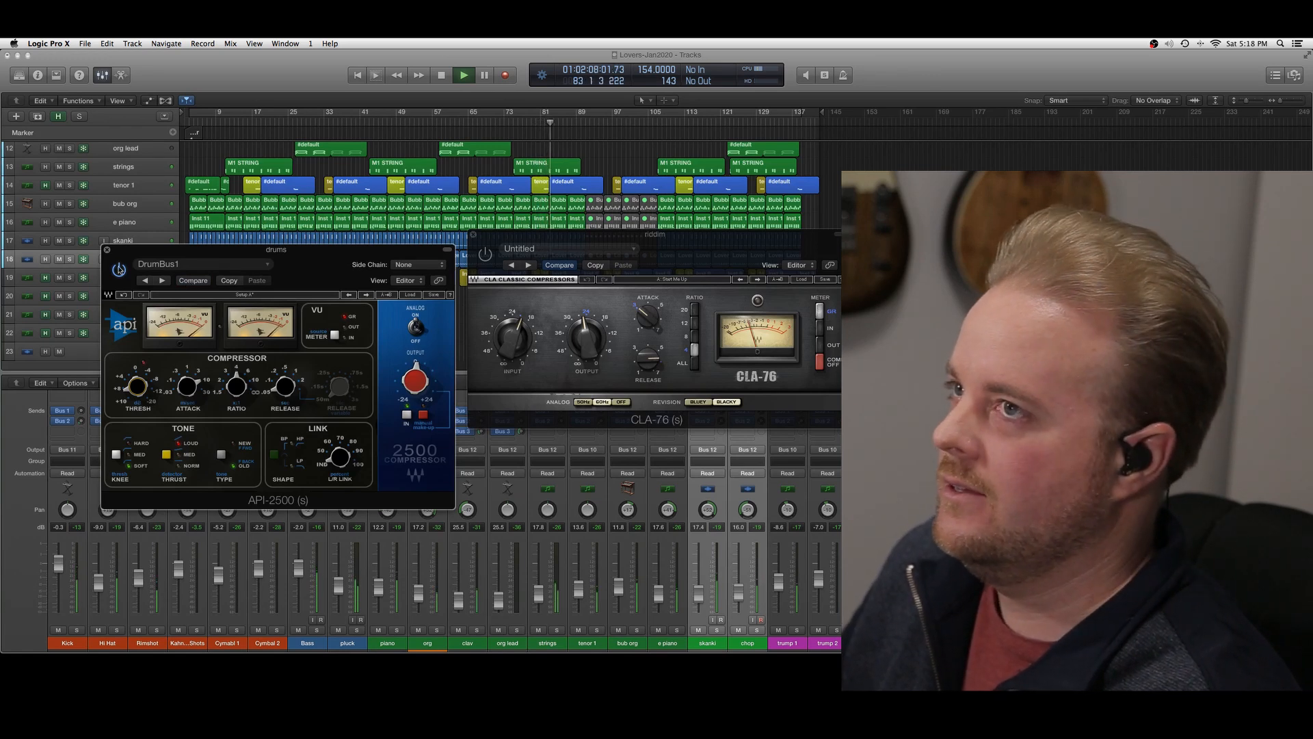
{"action": "left_click", "coordinate": [490, 264]}
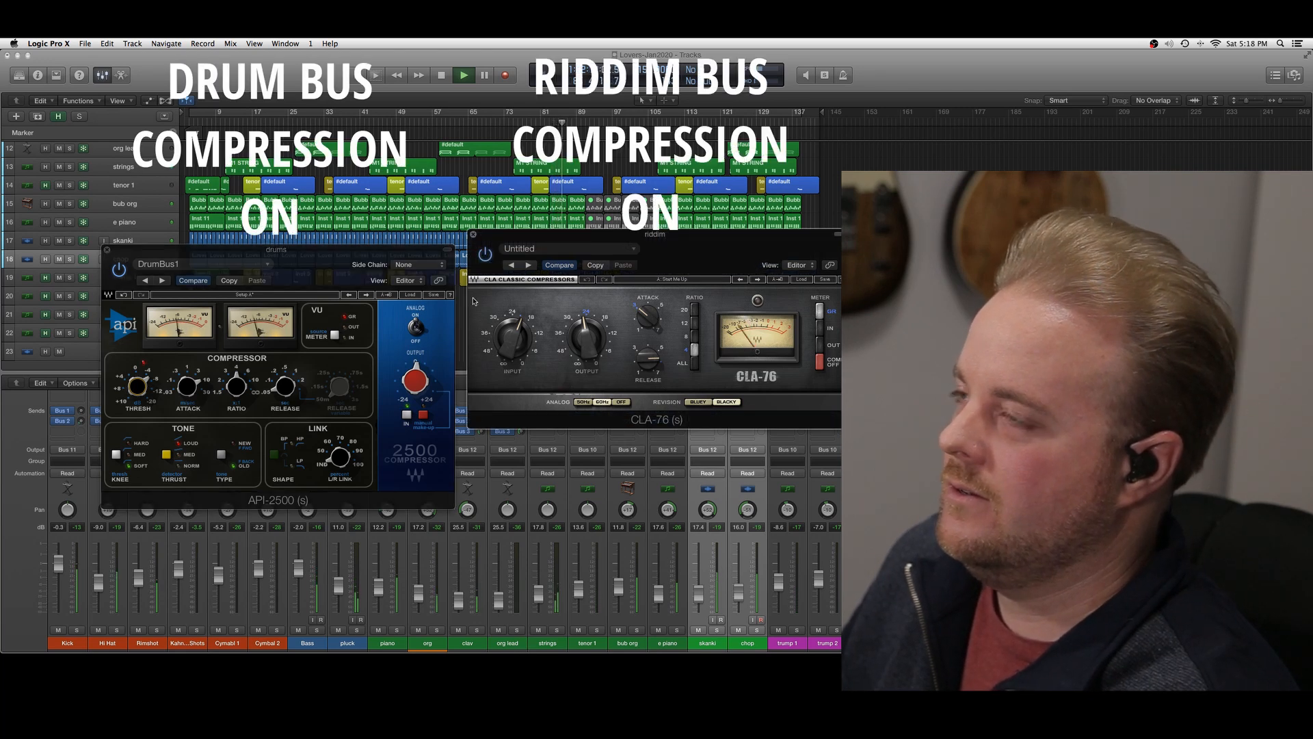
Open the bx_townhouse Buss Compressor on Stereo Out and bypass the API-2500 and CLA-76 bus compressors to compare the mix
{"action": "scroll", "coordinate": [643, 547], "scroll_direction": "up", "scroll_amount": 3}
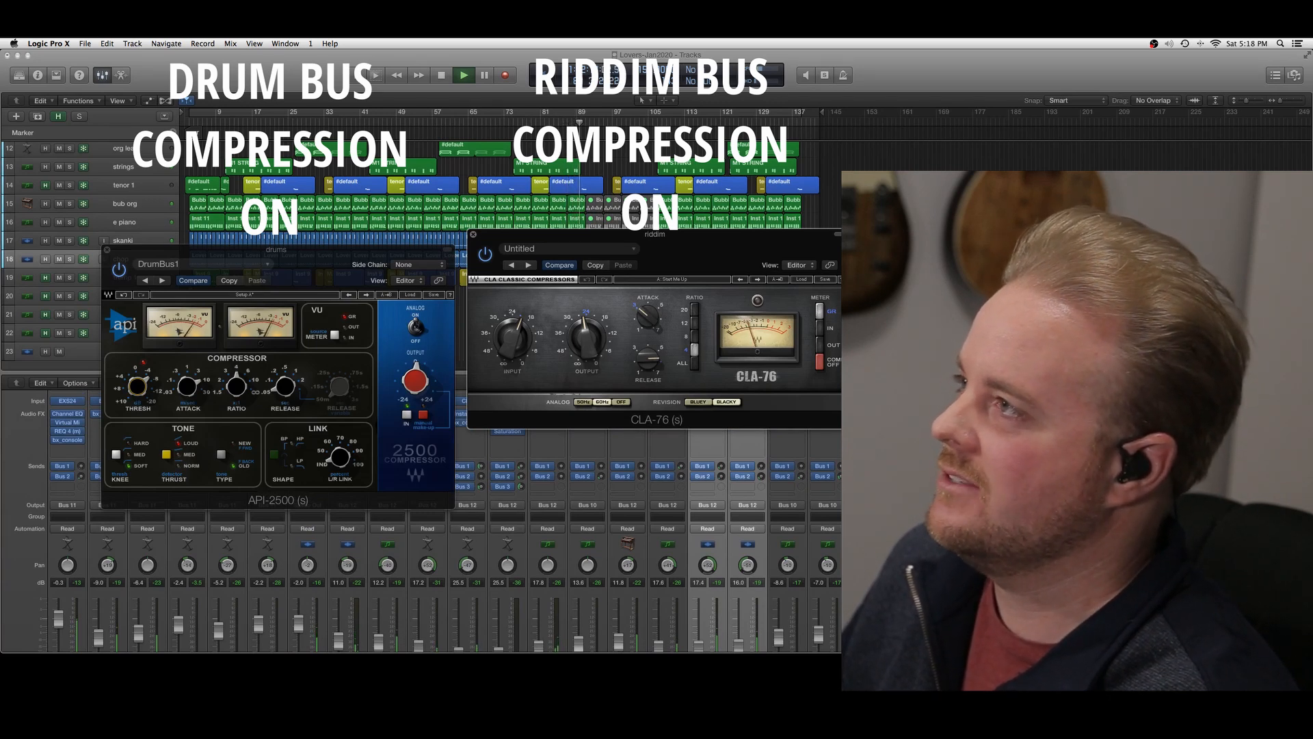
{"action": "left_click", "coordinate": [1228, 422]}
{"action": "left_click_drag", "start_coordinate": [331, 101], "coordinate": [431, 225]}
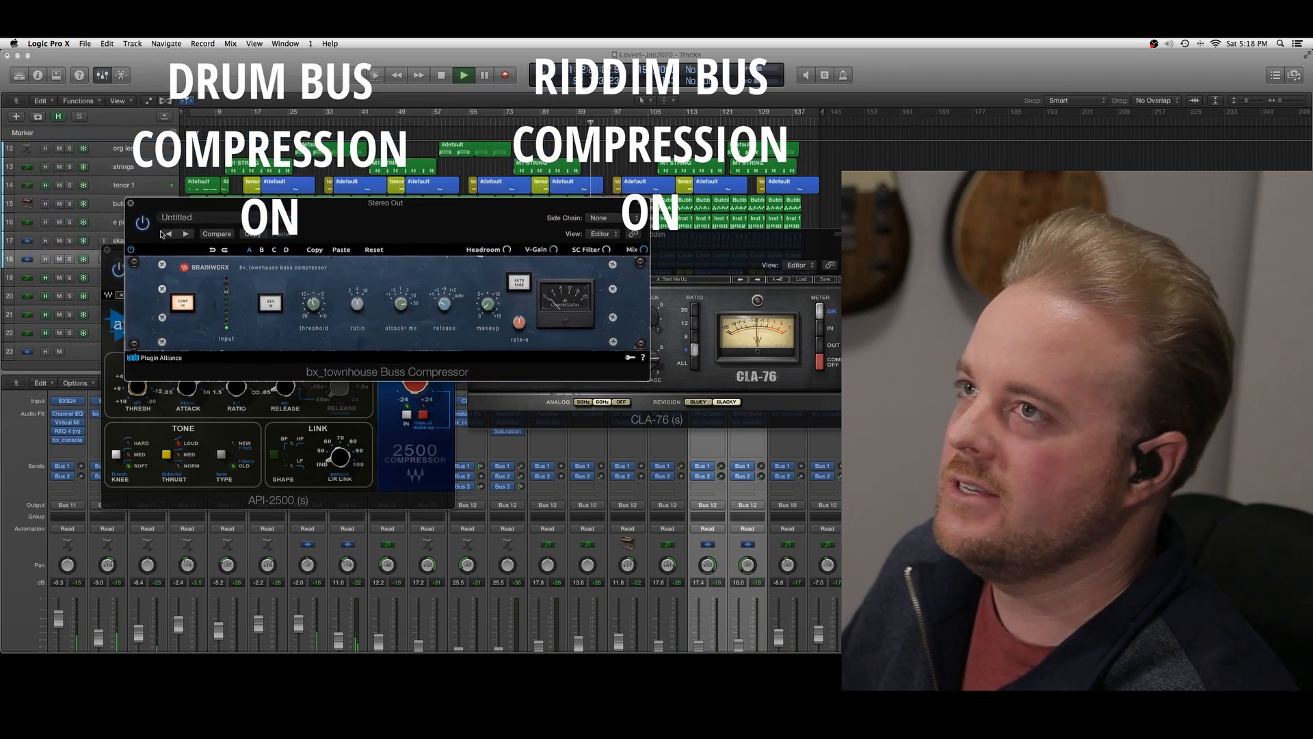
{"action": "mouse_move", "coordinate": [316, 305]}
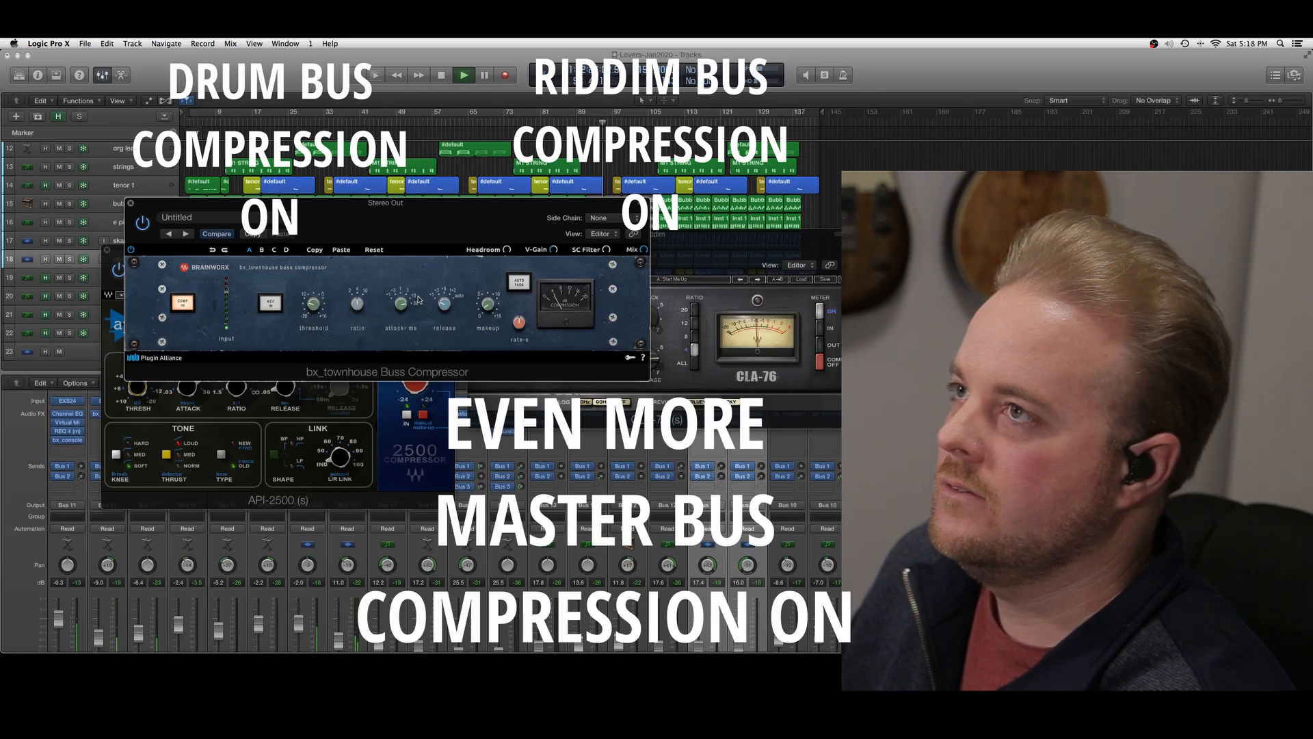
{"action": "mouse_move", "coordinate": [493, 299]}
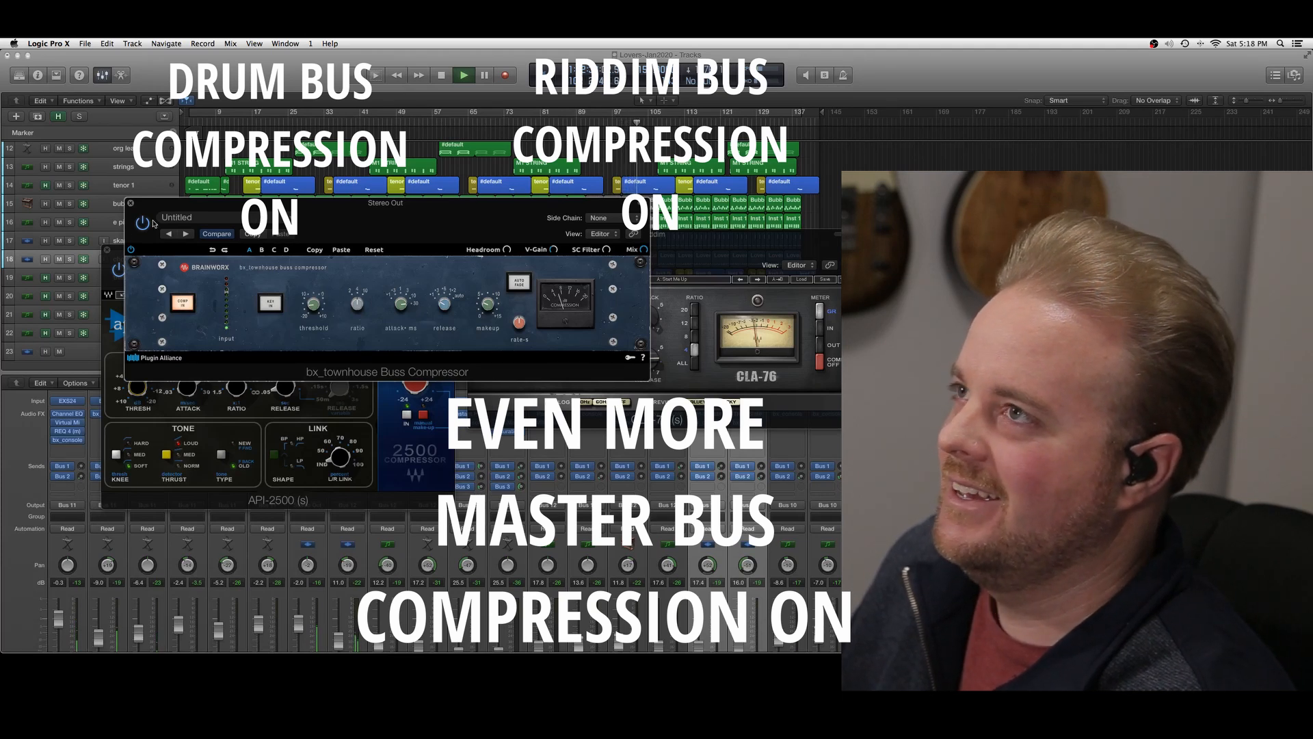
{"action": "left_click_drag", "start_coordinate": [351, 211], "coordinate": [425, 123]}
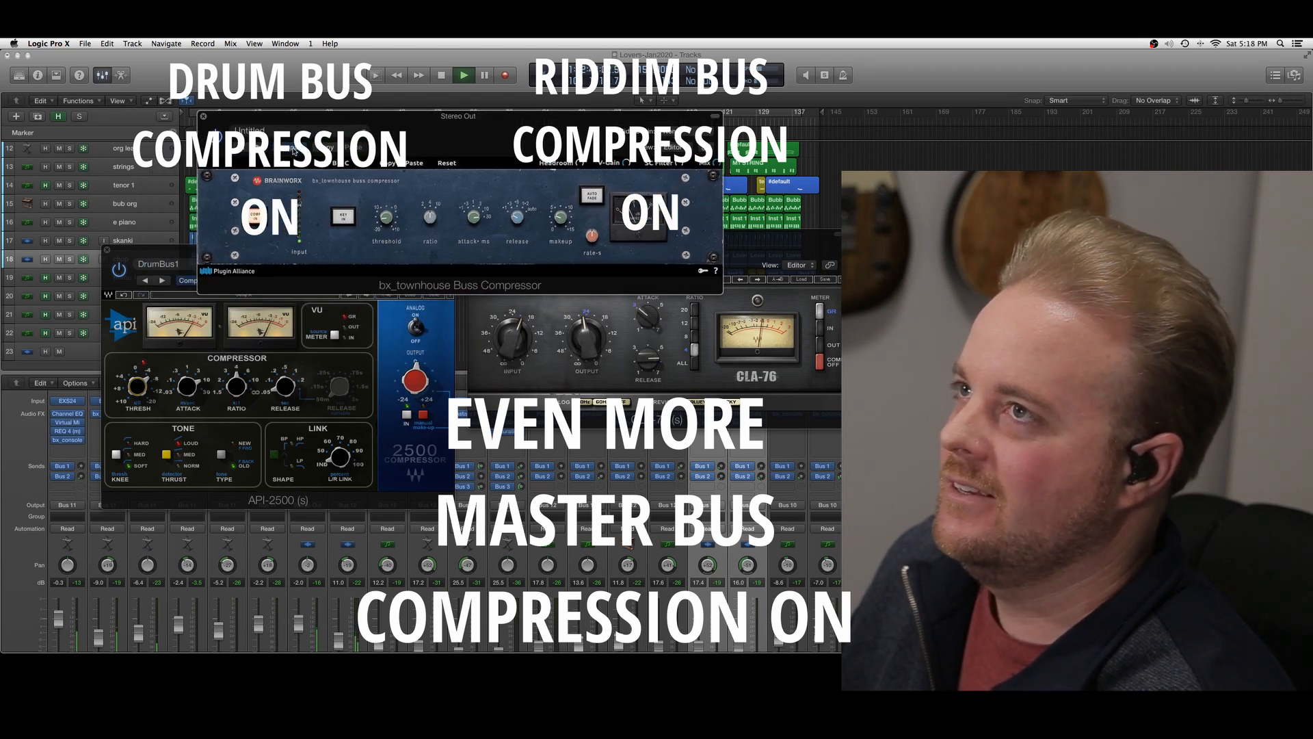
{"action": "left_click", "coordinate": [117, 271]}
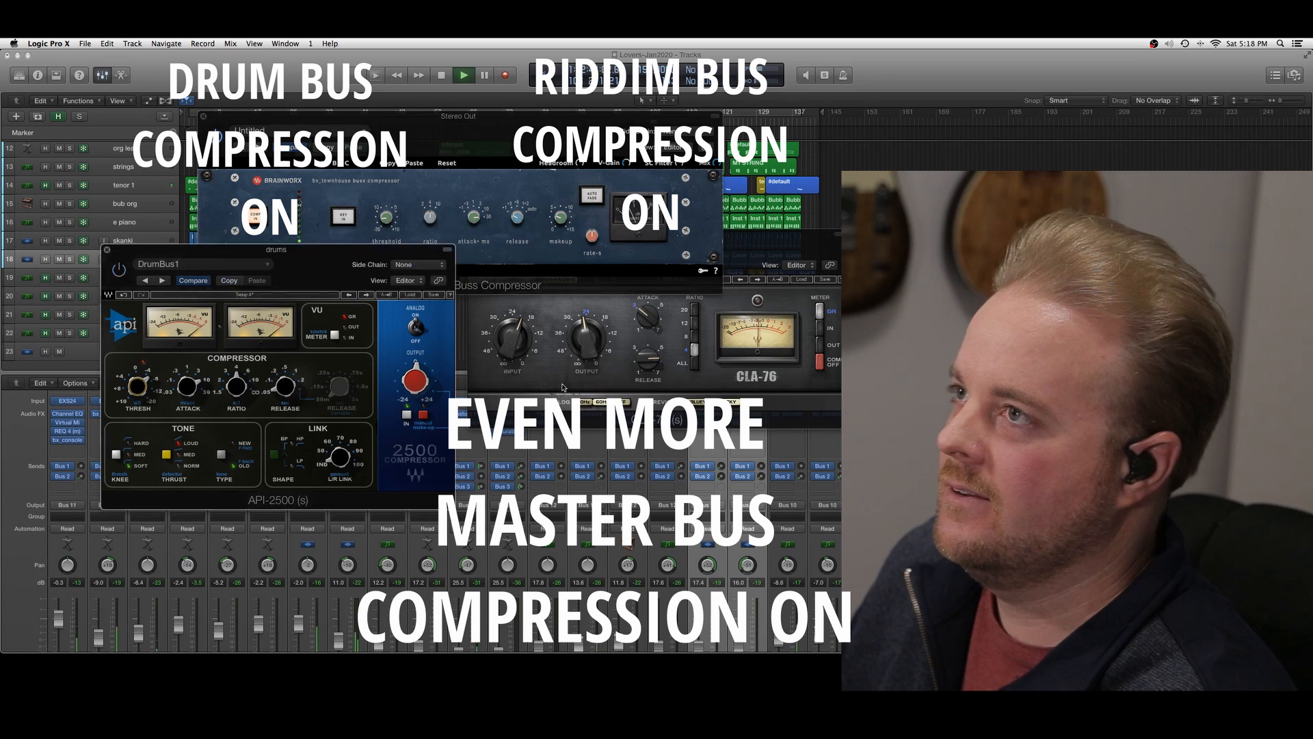
{"action": "left_click", "coordinate": [499, 271]}
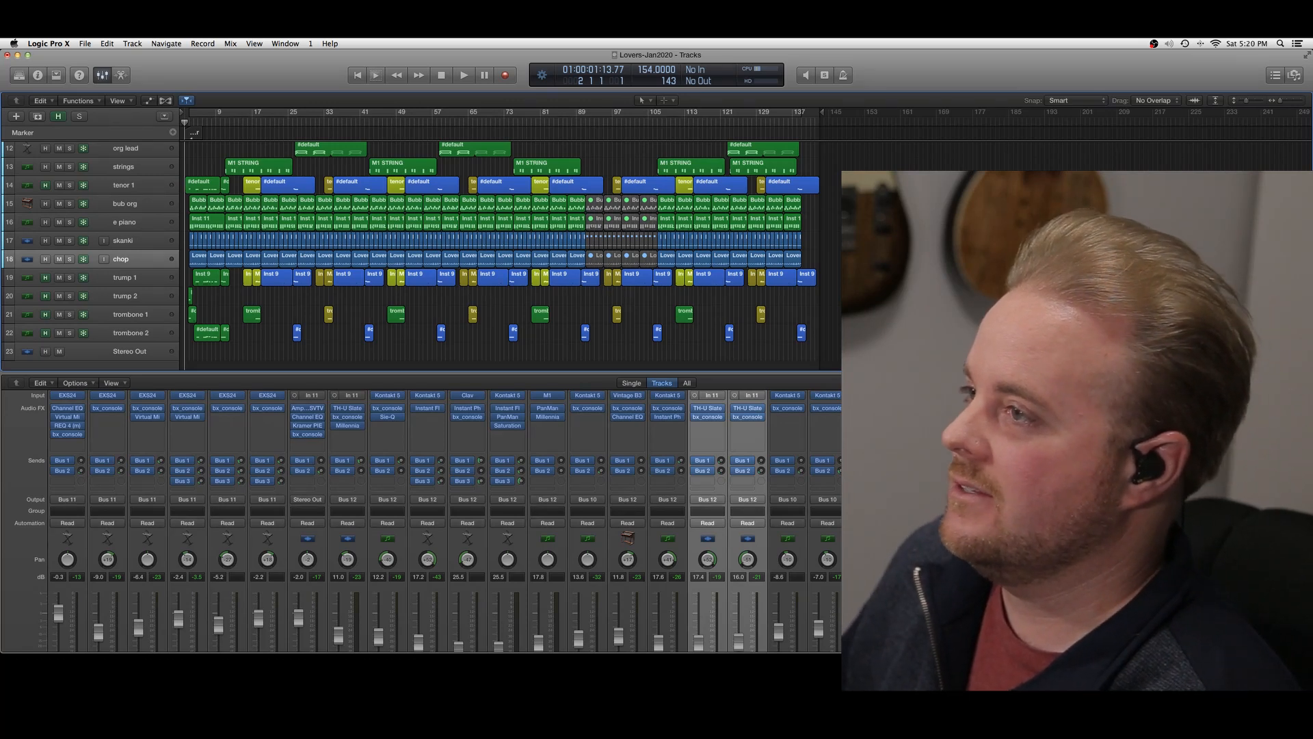
Play the song from the start and adjust the Bus 2 send levels on the drums and horns buses
{"action": "key", "text": "space"}
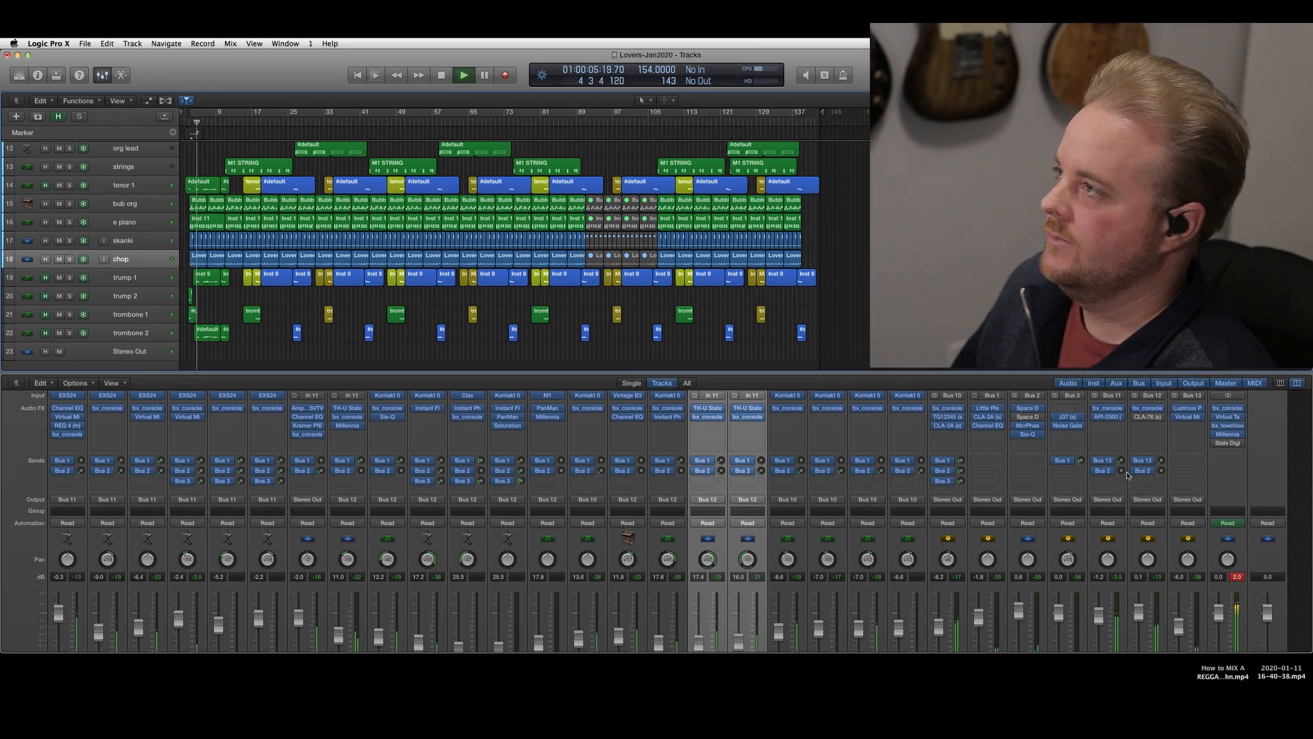
{"action": "left_click_drag", "start_coordinate": [1122, 471], "coordinate": [1124, 438]}
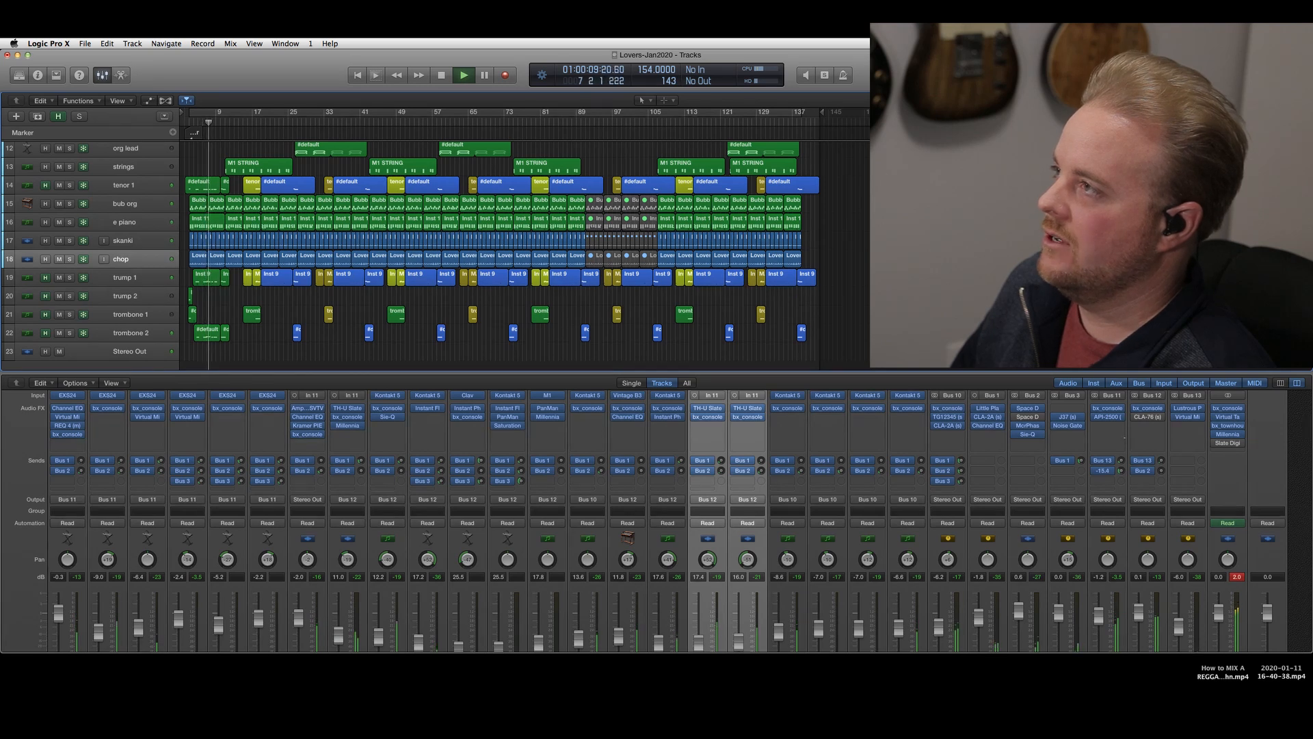
{"action": "scroll", "coordinate": [963, 427], "scroll_direction": "down", "scroll_amount": 3}
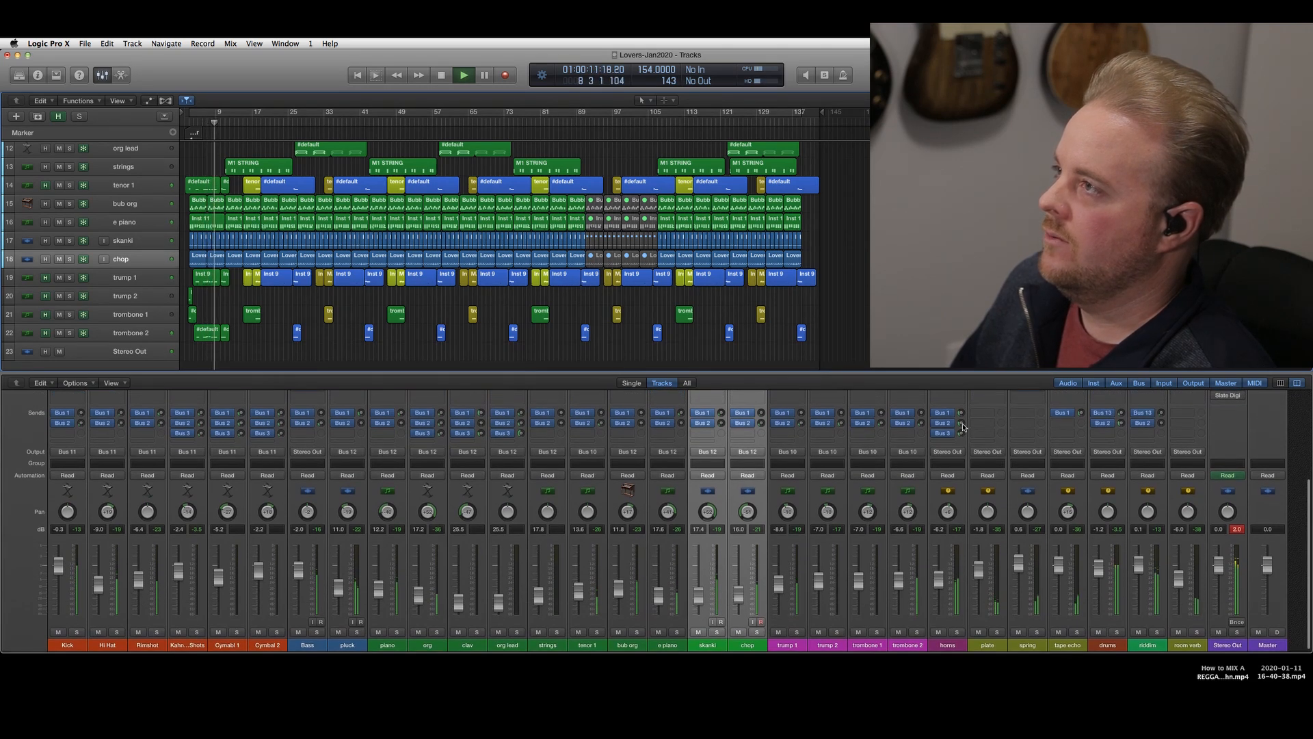
{"action": "left_click_drag", "start_coordinate": [963, 428], "coordinate": [963, 431]}
{"action": "scroll", "coordinate": [1022, 423], "scroll_direction": "up", "scroll_amount": 1}
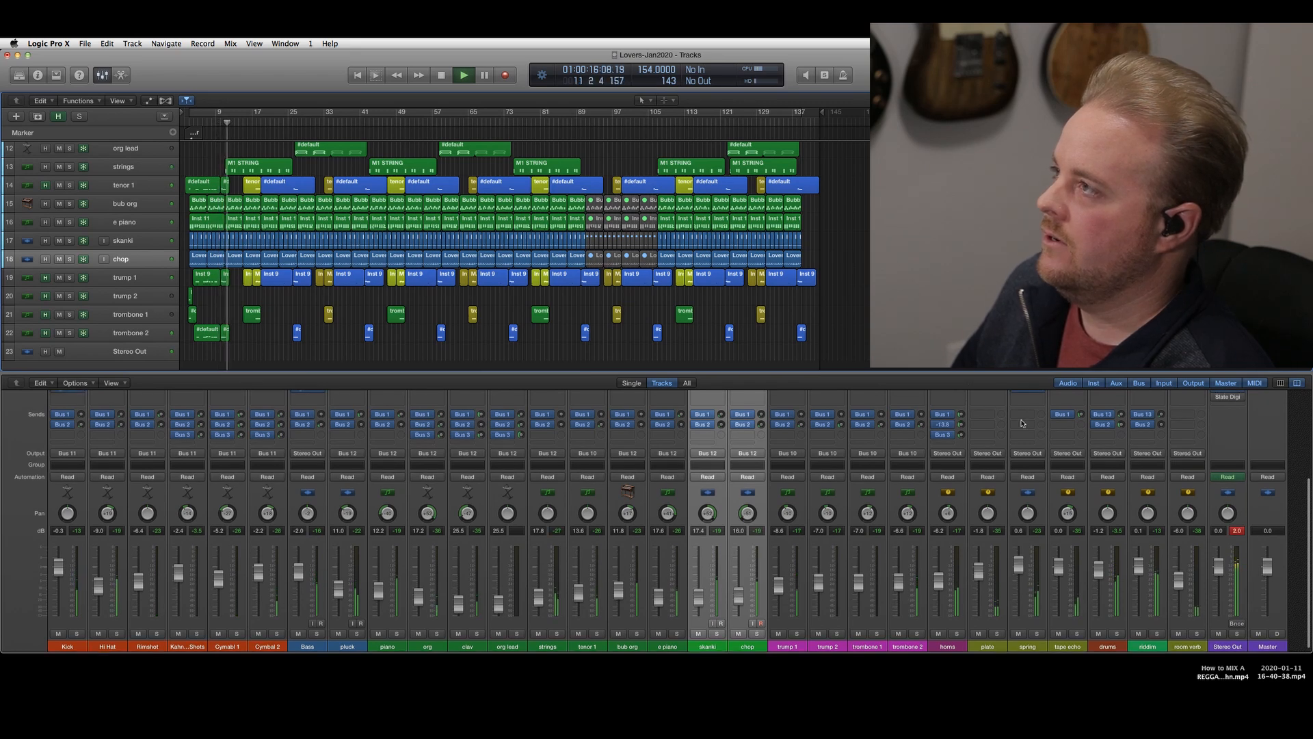
{"action": "mouse_move", "coordinate": [1122, 424]}
{"action": "left_mouse_down"}
{"action": "mouse_move", "coordinate": [1162, 414]}
{"action": "mouse_move", "coordinate": [1162, 383]}
{"action": "mouse_move", "coordinate": [1162, 426]}
{"action": "mouse_move", "coordinate": [1122, 428]}
{"action": "left_mouse_up"}
{"action": "left_click", "coordinate": [1122, 426]}
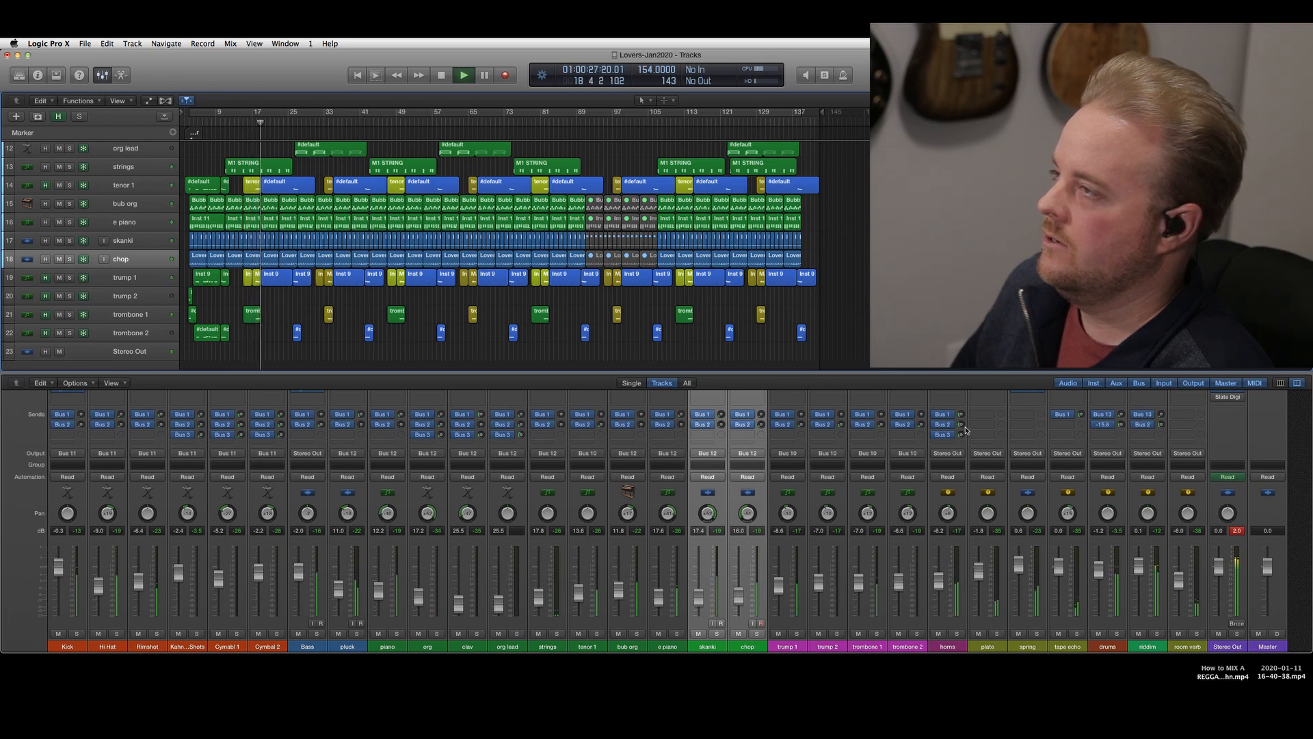
Pause and resume playback, and fine-tune the drums bus's Bus 2 send while listening to the full mix
{"action": "key", "text": "space"}
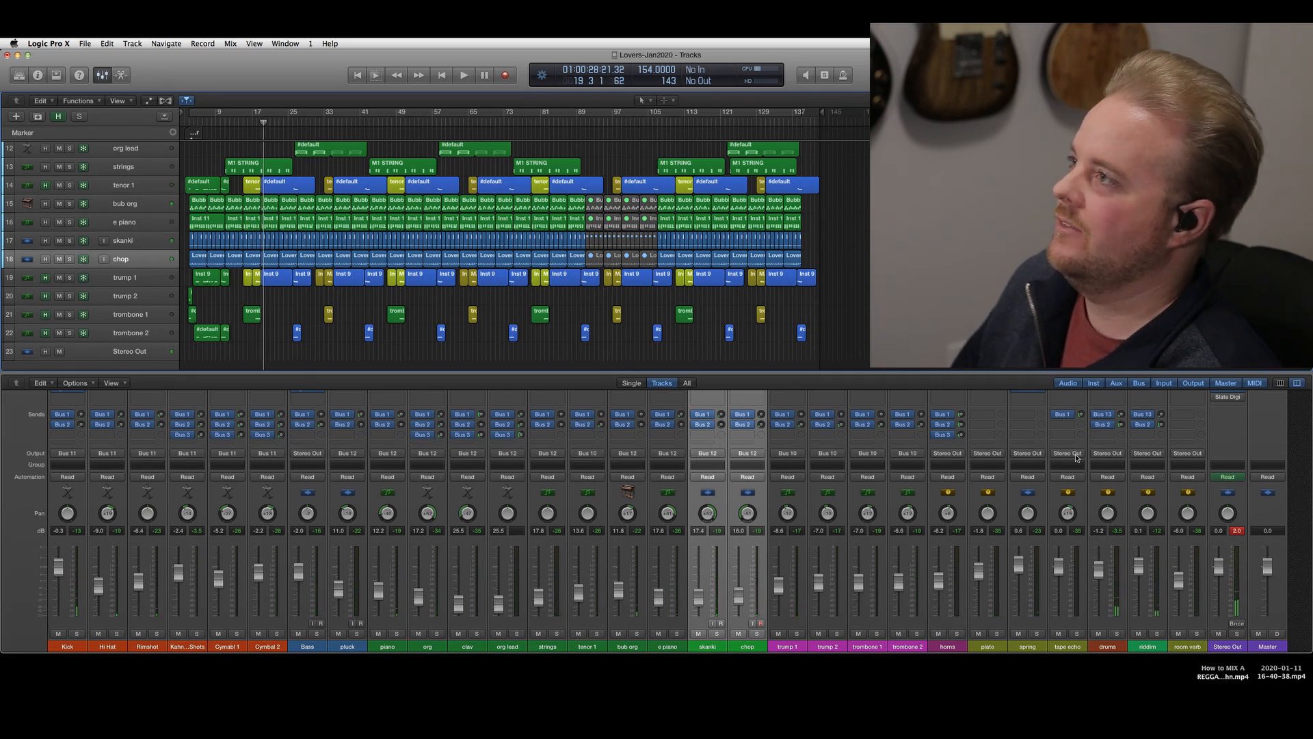
{"action": "key", "text": "space"}
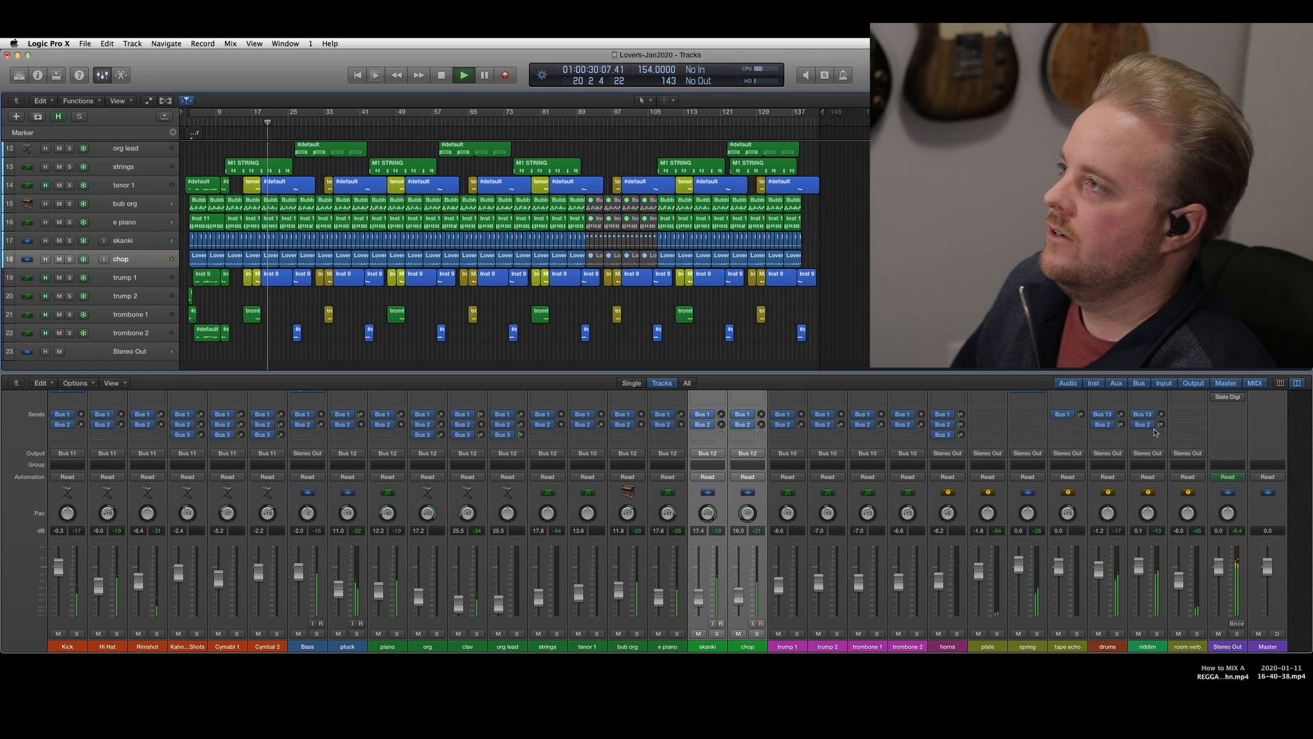
{"action": "mouse_move", "coordinate": [1163, 428]}
{"action": "left_click_drag", "start_coordinate": [1122, 425], "coordinate": [1119, 429]}
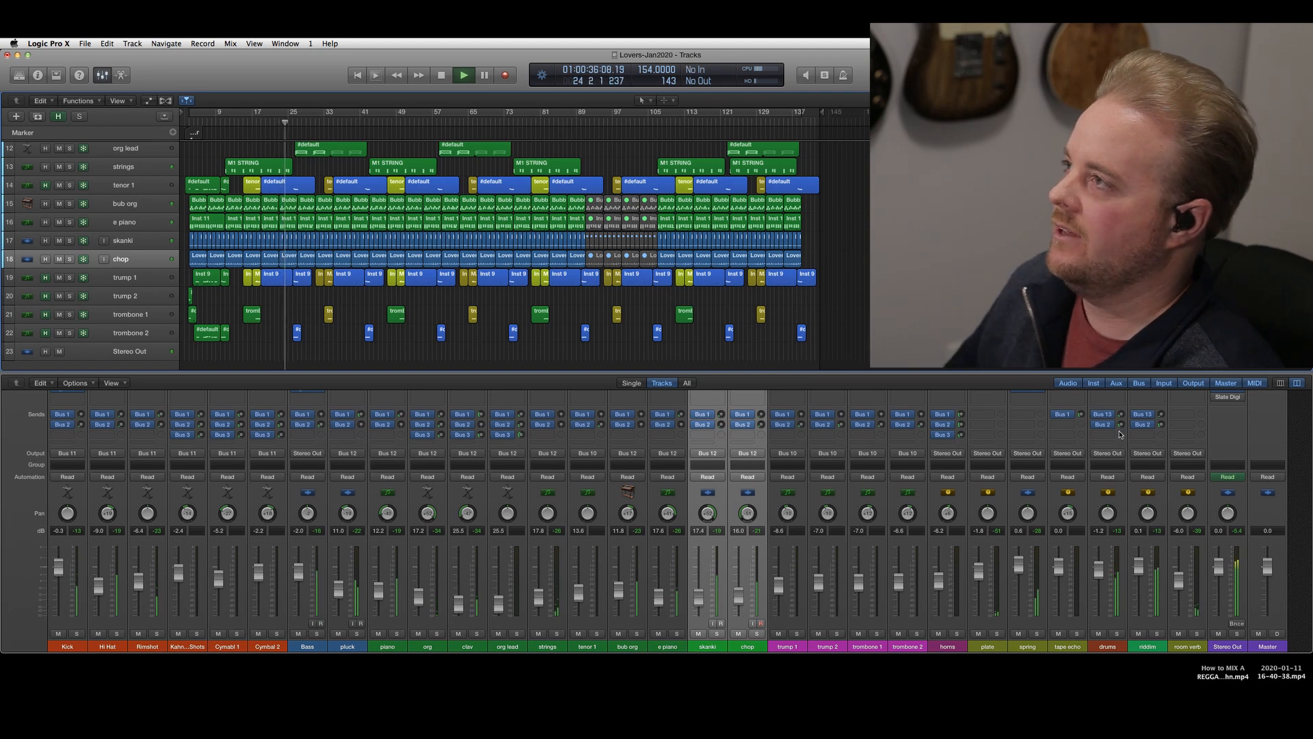
Solo the riddim bus and adjust its Bus 2 send level by ear
{"action": "left_click", "coordinate": [1157, 633]}
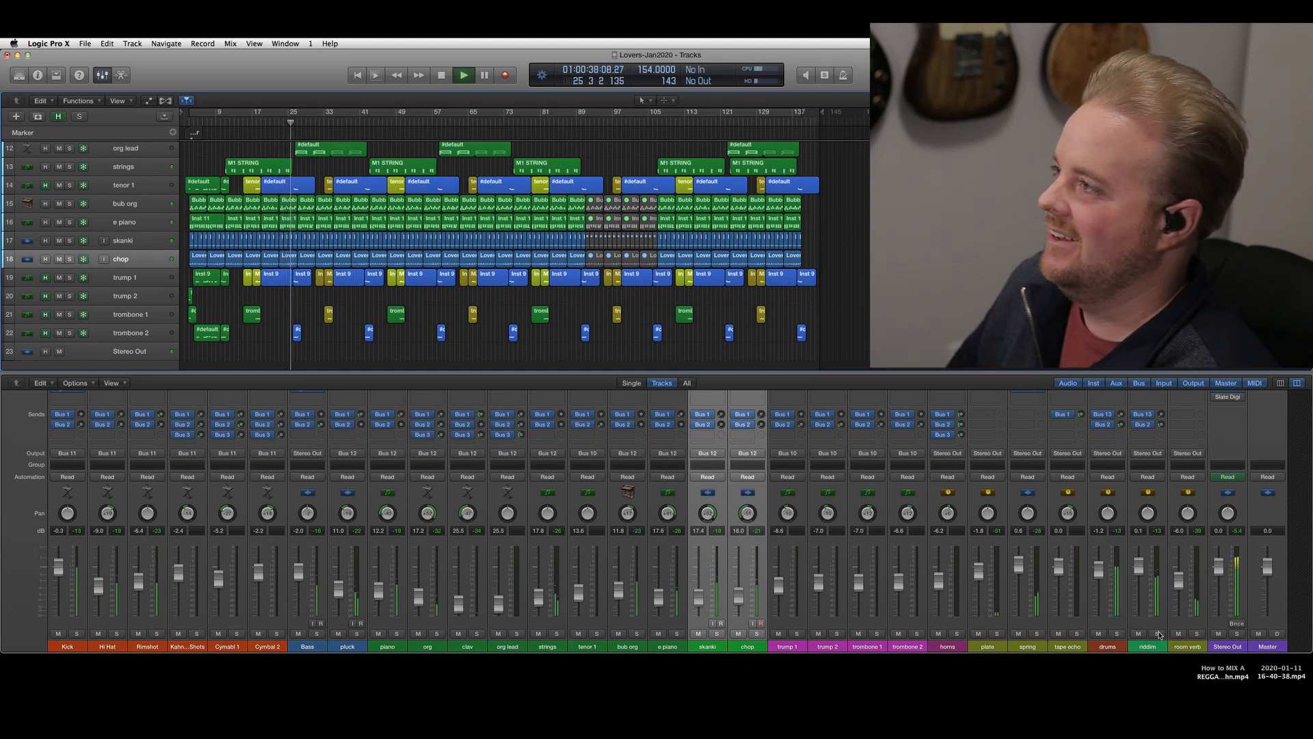
{"action": "left_click_drag", "start_coordinate": [1162, 420], "coordinate": [1156, 718]}
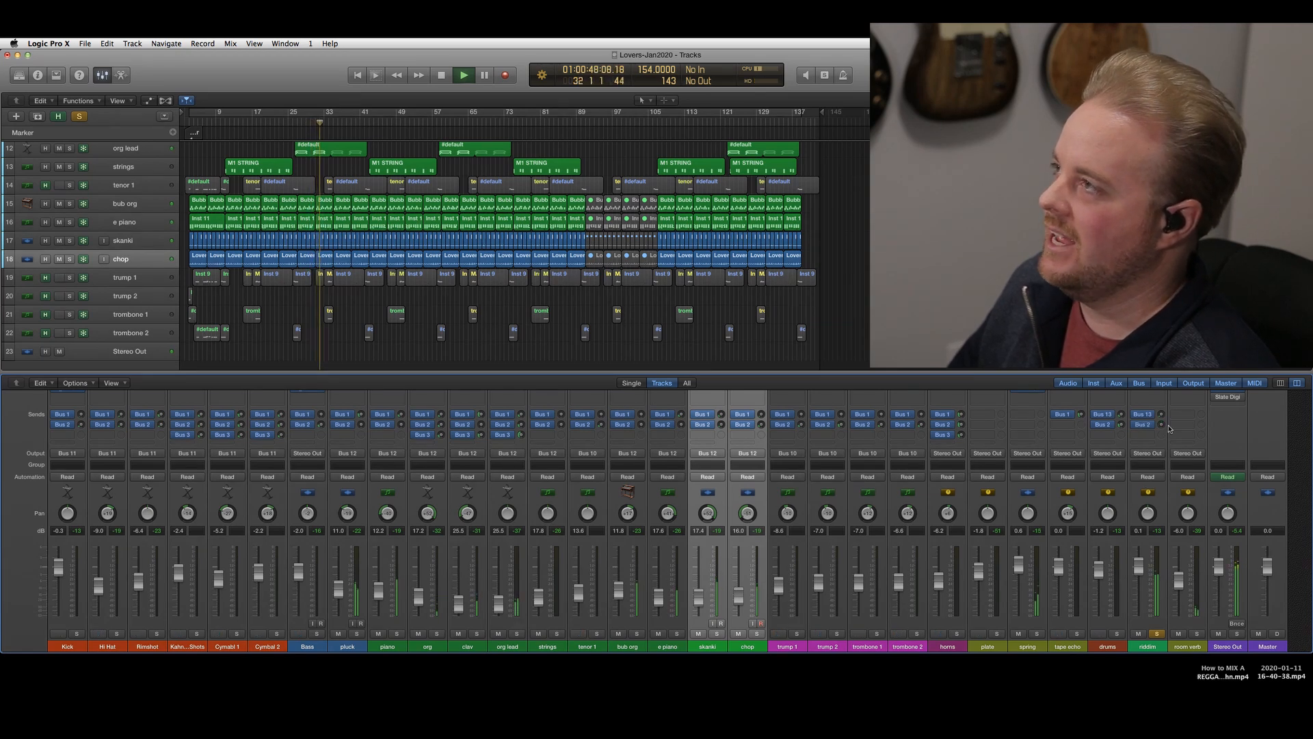
{"action": "left_click_drag", "start_coordinate": [1161, 425], "coordinate": [1157, 387]}
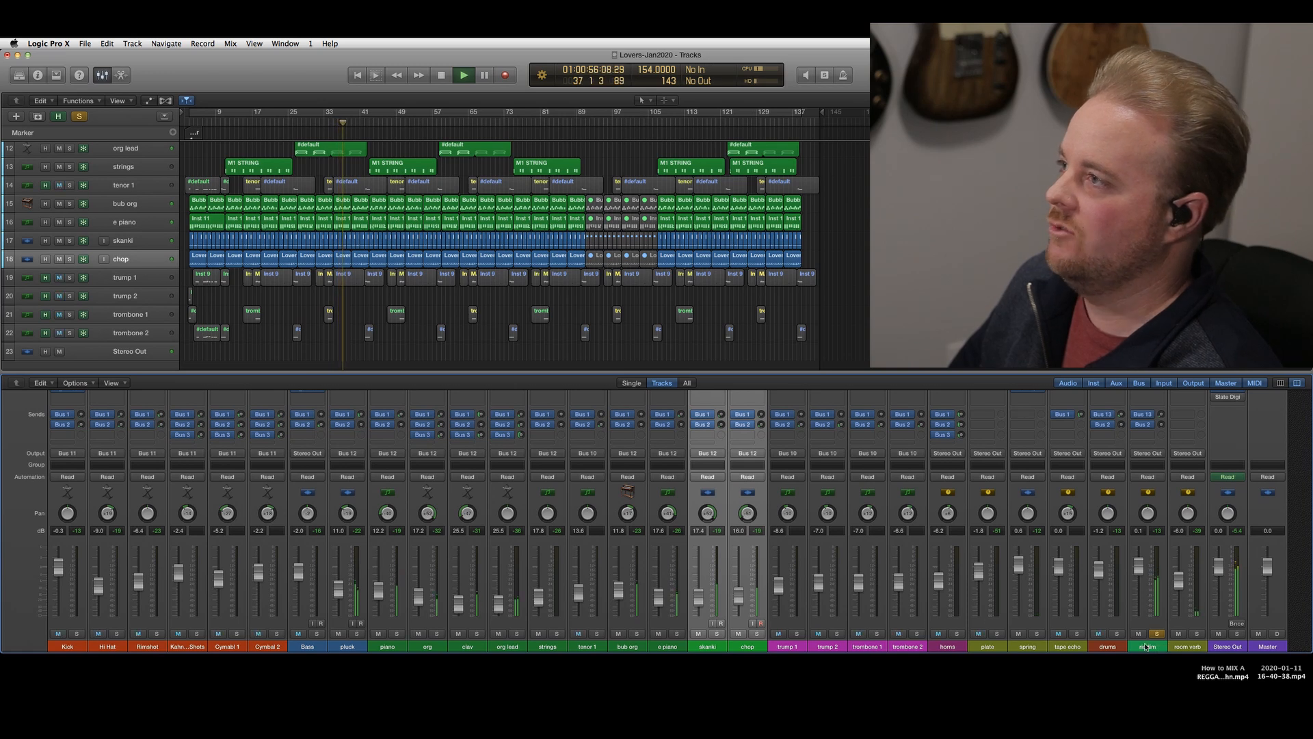
Audition the room verb return in solo, unsolo the riddim bus, and return playback to the full mix
{"action": "scroll", "coordinate": [1141, 609], "scroll_direction": "up", "scroll_amount": 1}
{"action": "scroll", "coordinate": [1141, 603], "scroll_direction": "down", "scroll_amount": 2}
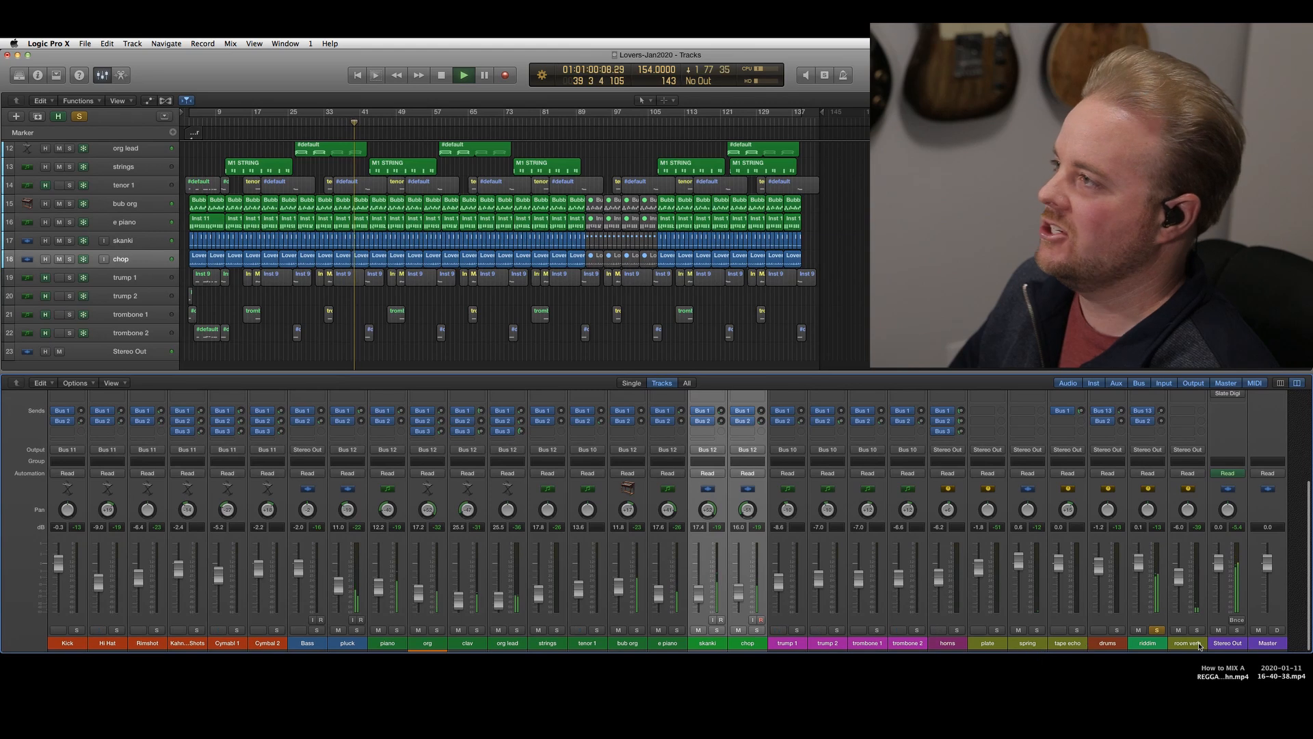
{"action": "left_click", "coordinate": [1197, 630]}
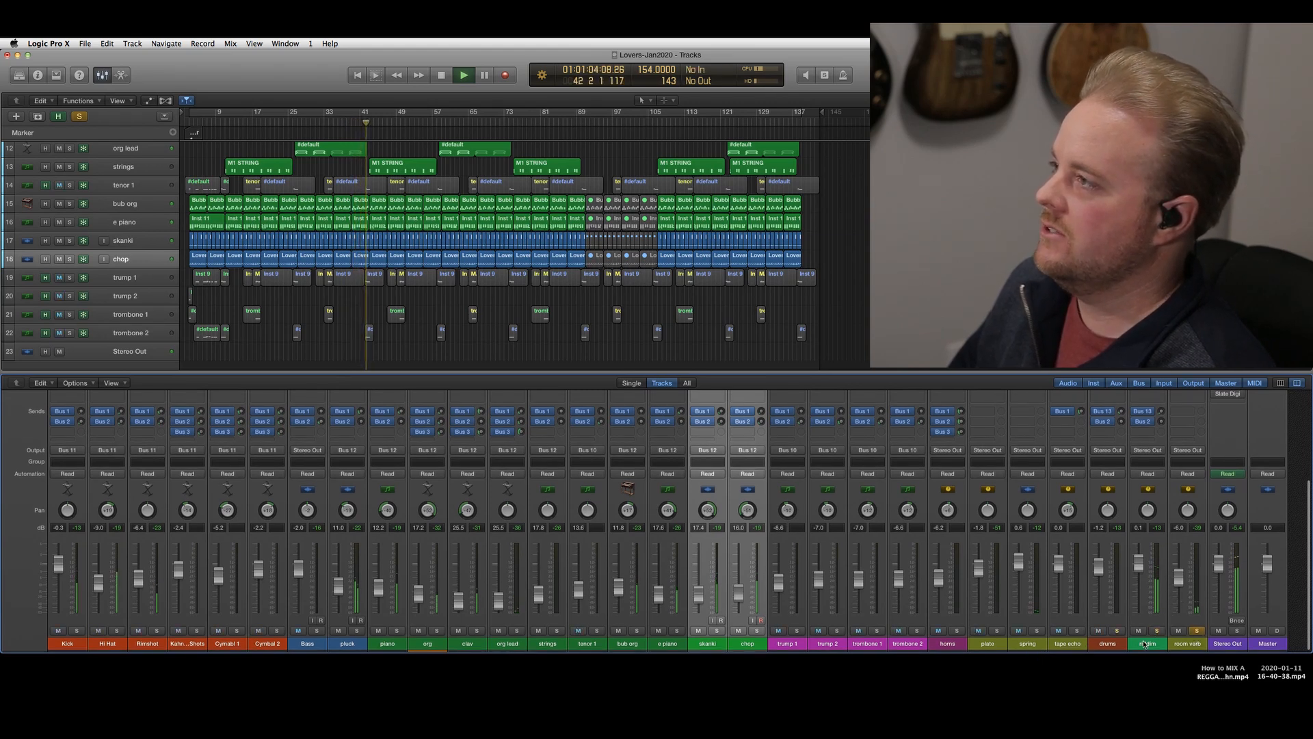
{"action": "left_click", "coordinate": [1156, 631]}
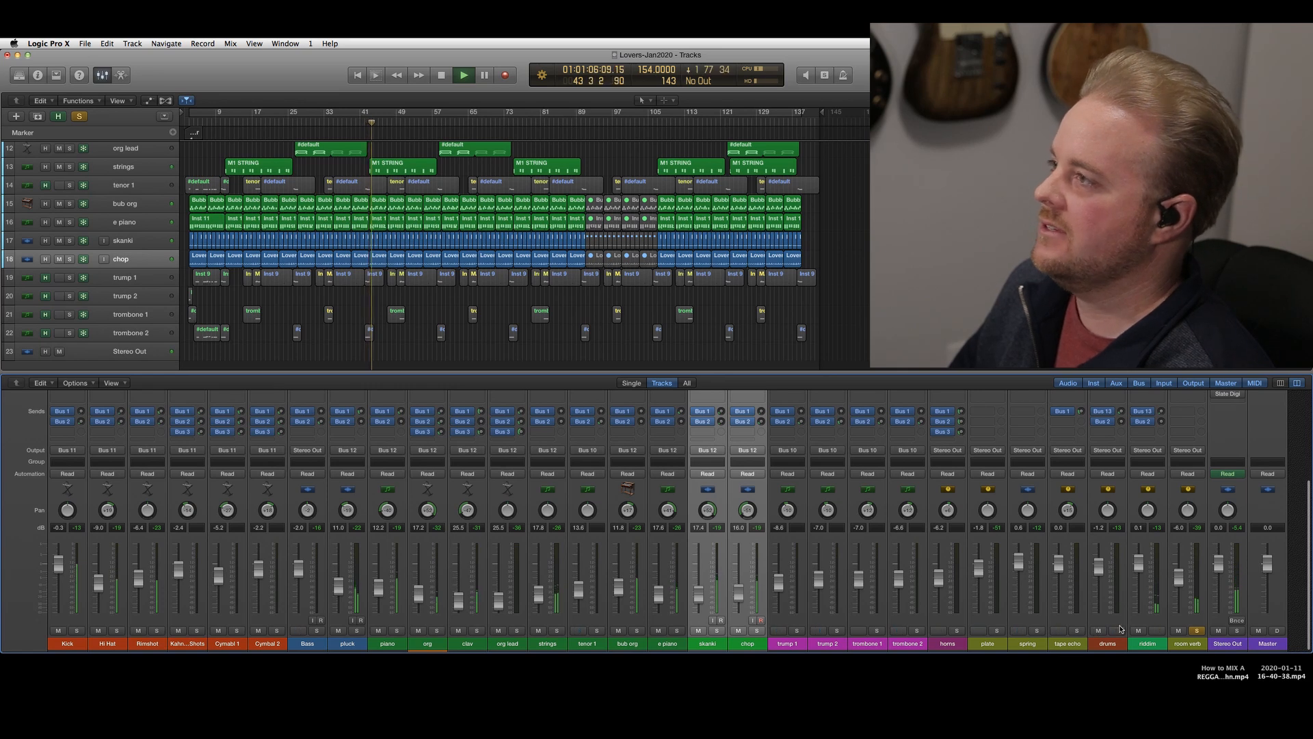
{"action": "left_click", "coordinate": [1195, 630]}
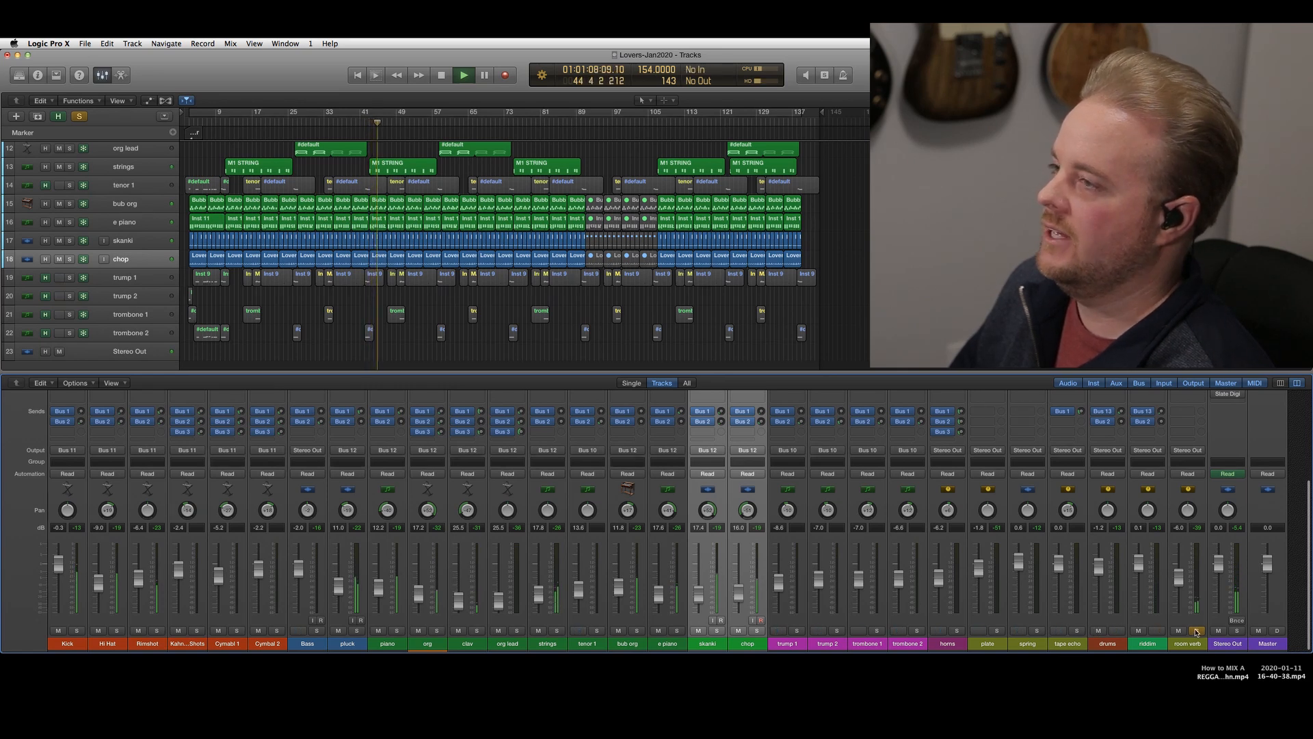
{"action": "left_click", "coordinate": [1196, 630]}
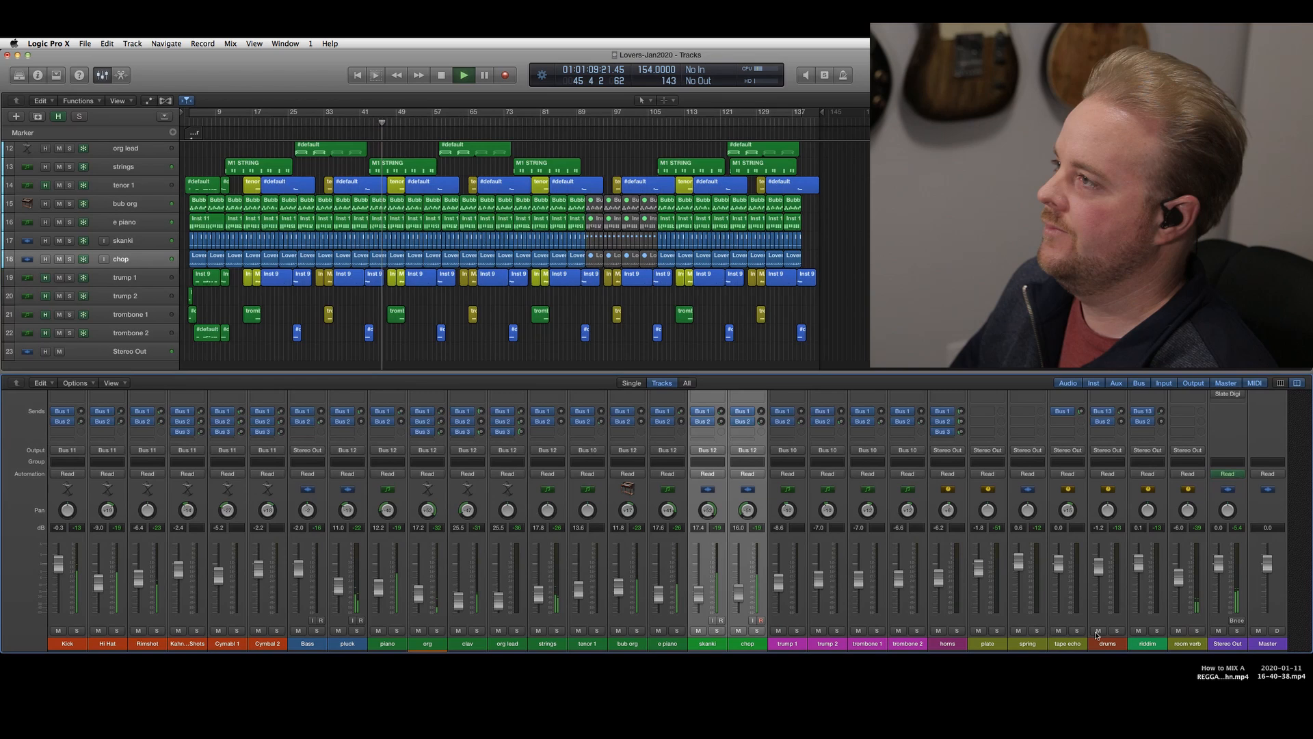
Solo the plate return and inspect the Little Plate and the spring return's Space Designer settings, closing each window
{"action": "left_click", "coordinate": [1037, 631]}
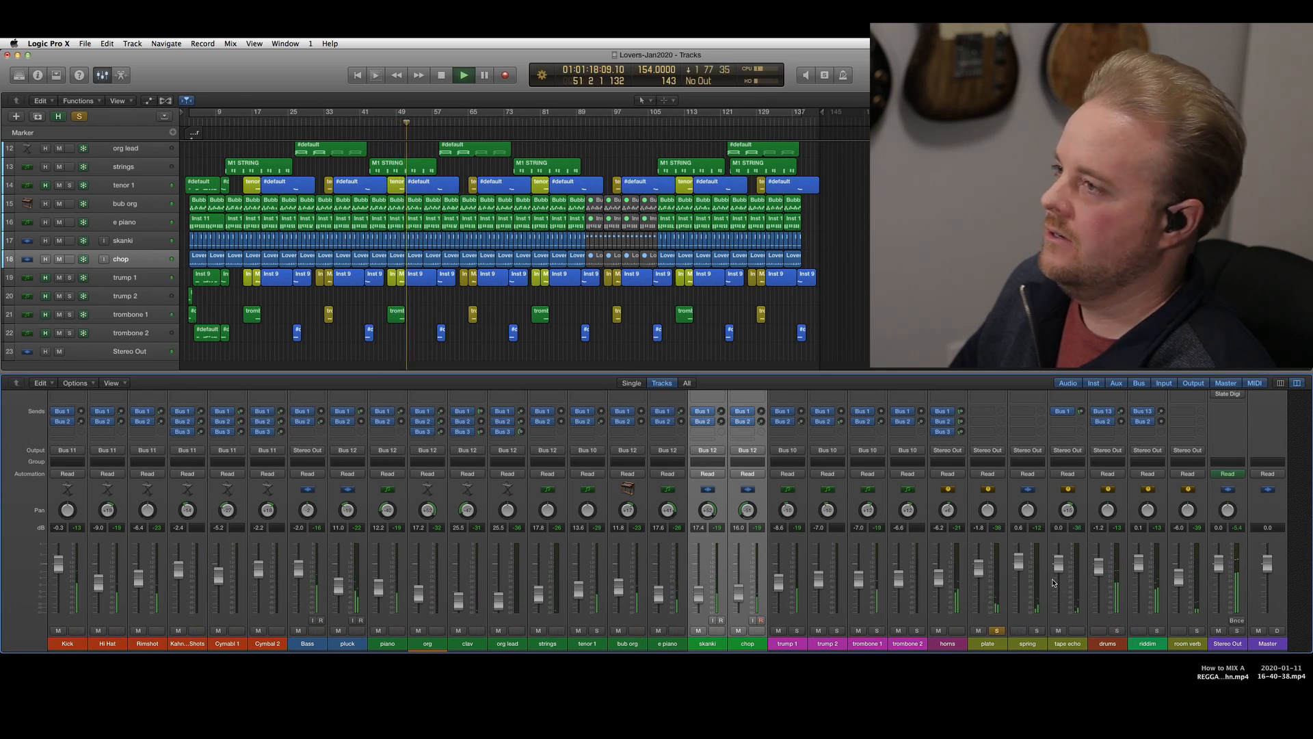
{"action": "scroll", "coordinate": [1047, 519], "scroll_direction": "up", "scroll_amount": 3}
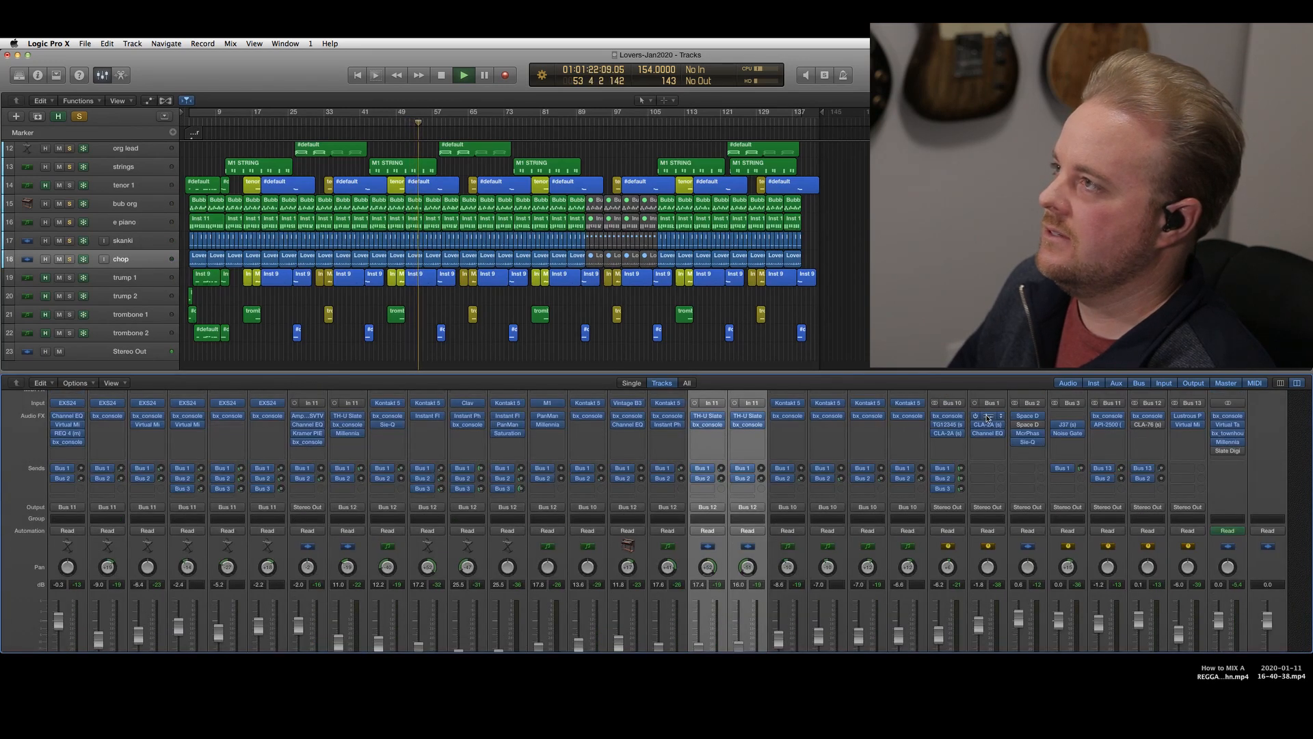
{"action": "left_click", "coordinate": [988, 417]}
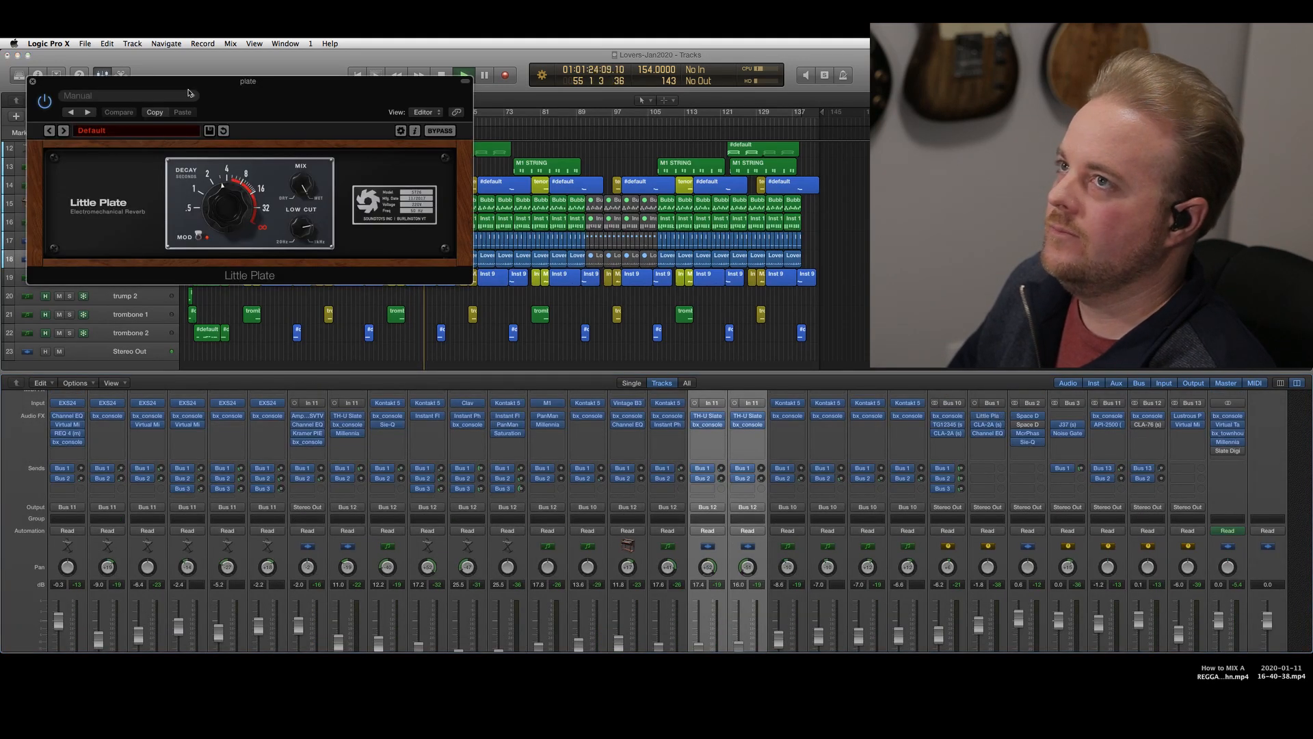
{"action": "left_click_drag", "start_coordinate": [199, 84], "coordinate": [208, 120]}
{"action": "left_click", "coordinate": [42, 118]}
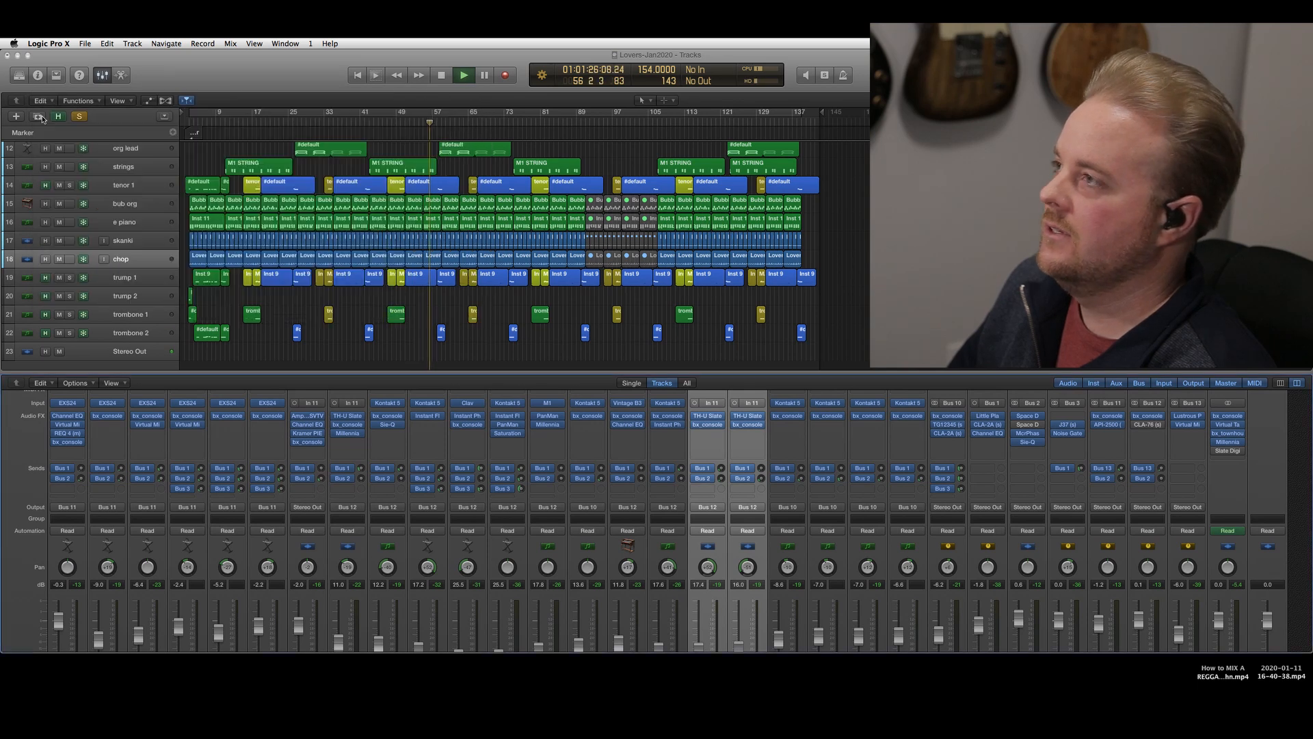
{"action": "left_click", "coordinate": [1036, 420]}
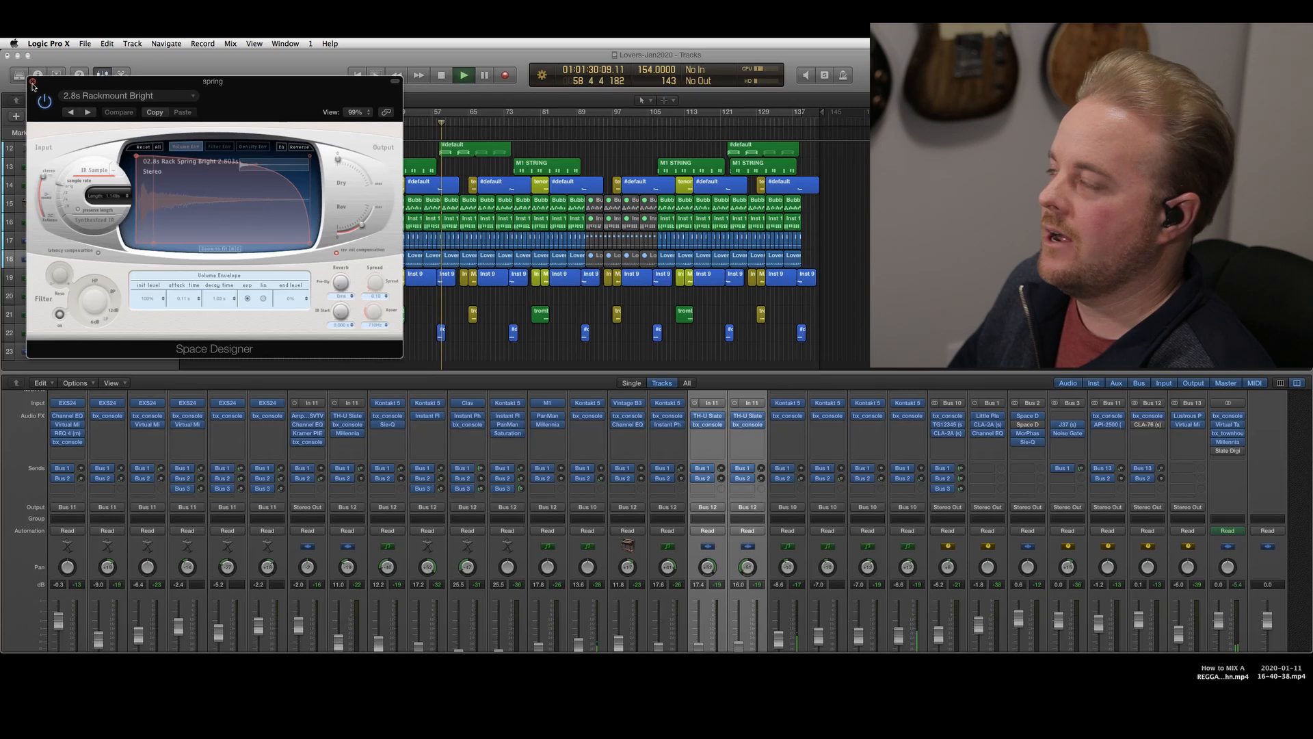
{"action": "left_click", "coordinate": [32, 81]}
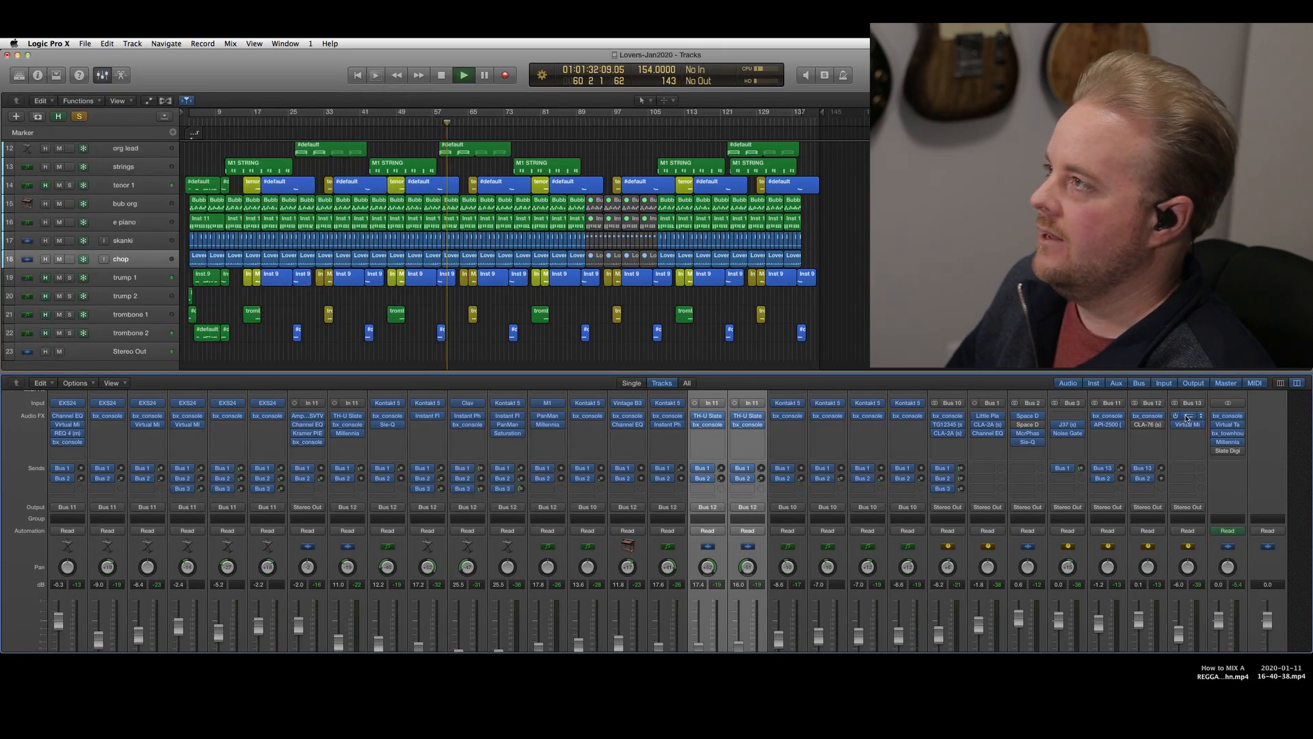
Open Lustrous Plates on the room verb return and solo the room verb and spring returns to hear the reverbs together
{"action": "left_click", "coordinate": [1189, 415]}
{"action": "scroll", "coordinate": [1231, 534], "scroll_direction": "down", "scroll_amount": 3}
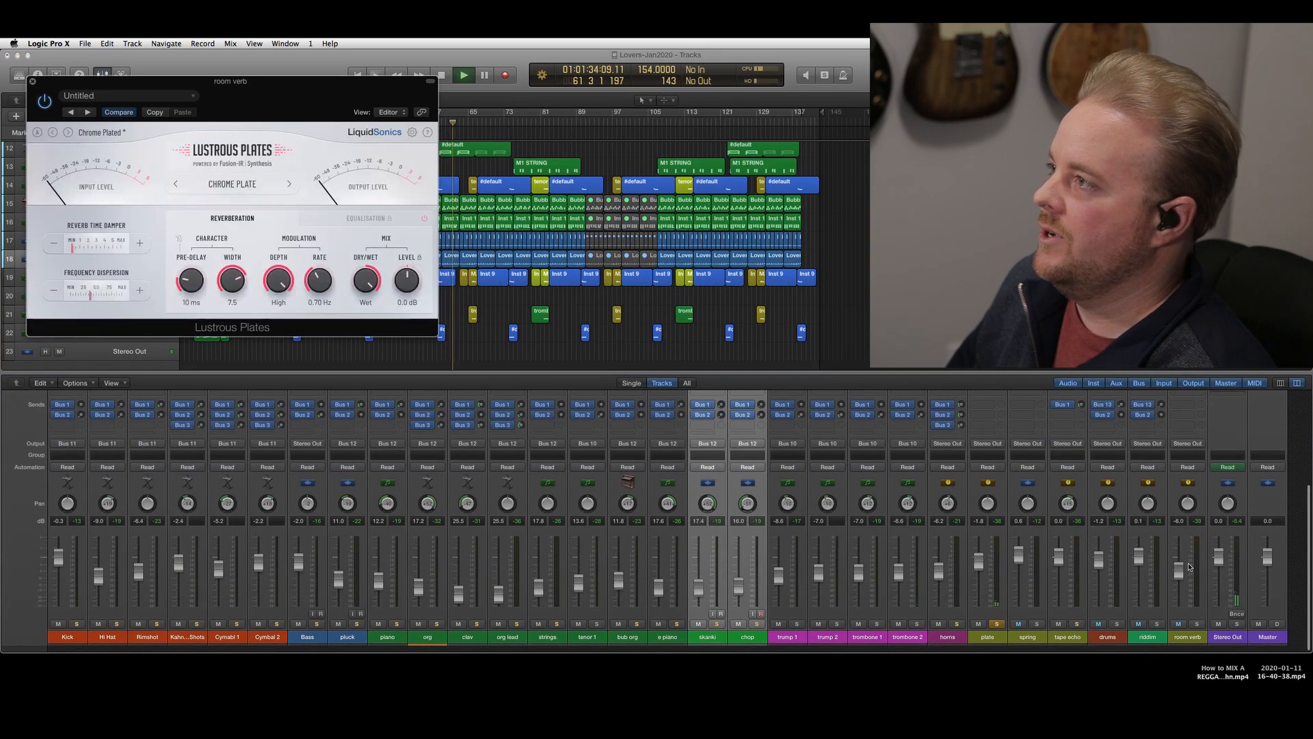
{"action": "left_click", "coordinate": [1196, 631]}
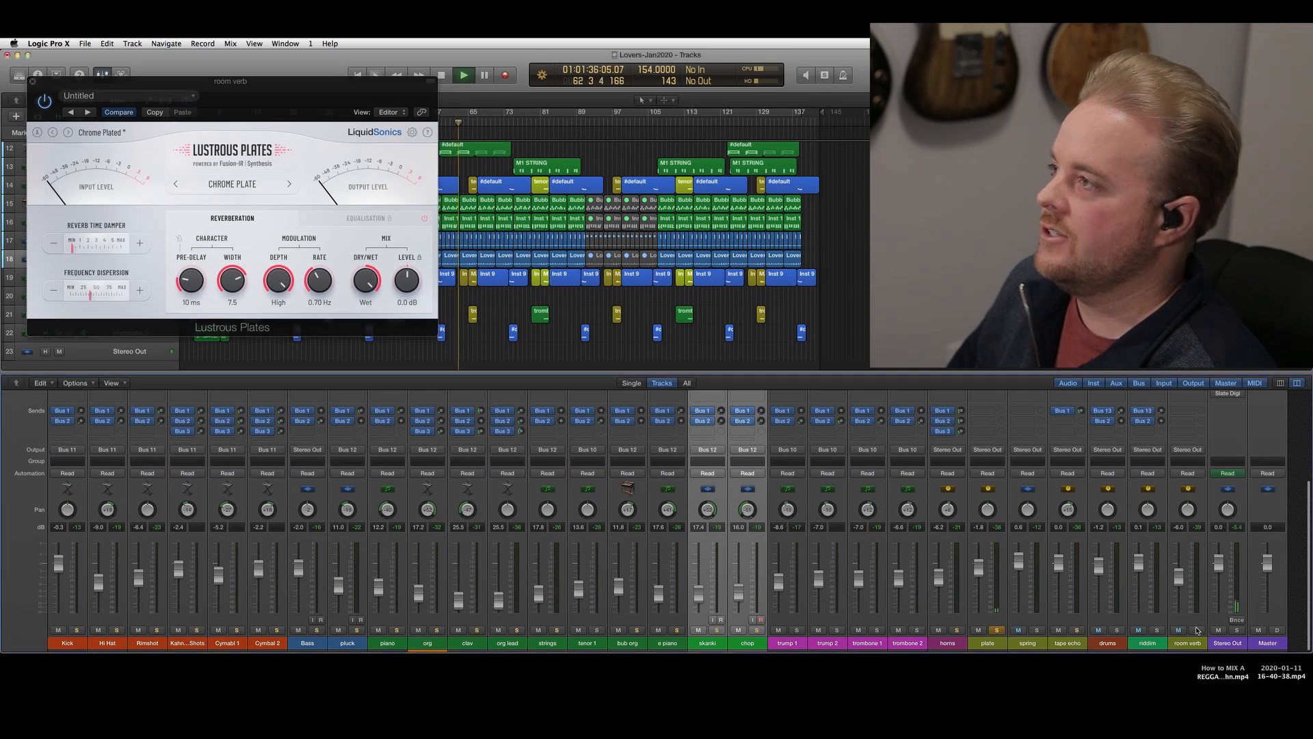
{"action": "left_click", "coordinate": [1038, 631]}
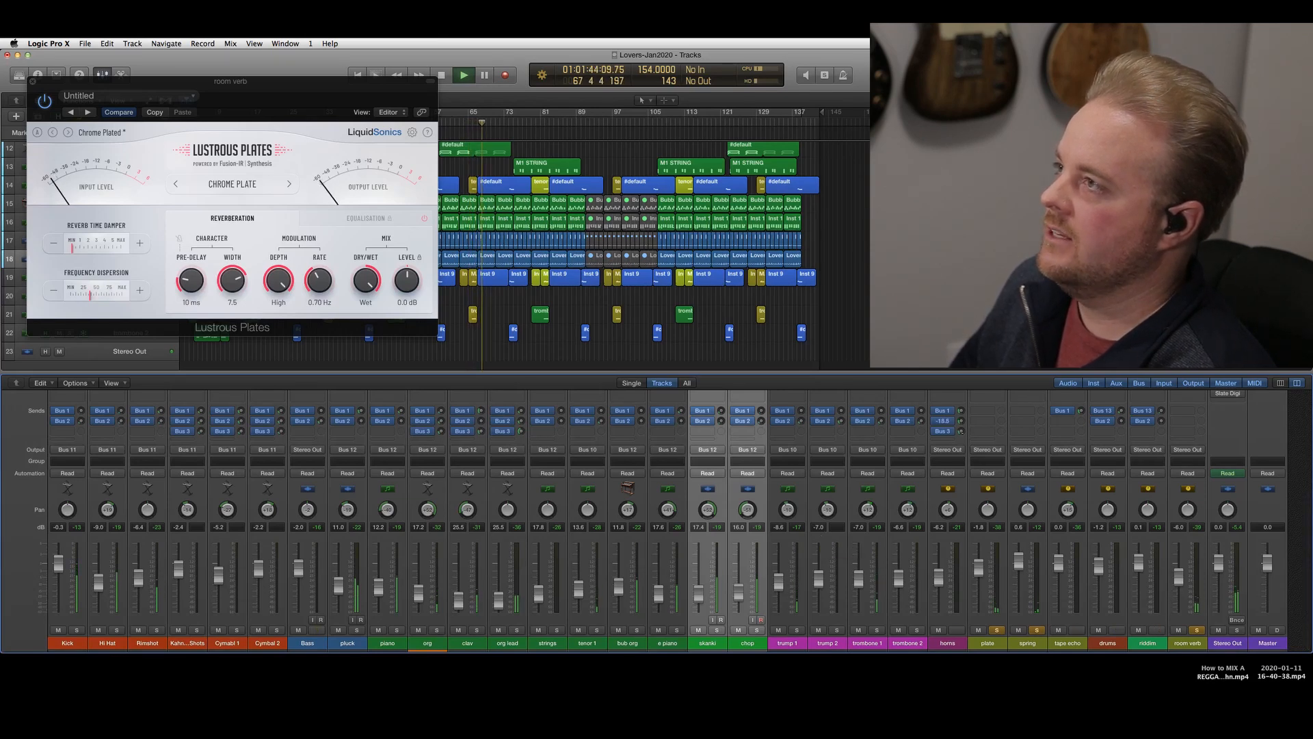
Adjust the horns bus's Bus 2 send level against the soloed reverbs, and unsolo the reverb returns
{"action": "left_click_drag", "start_coordinate": [962, 432], "coordinate": [962, 446]}
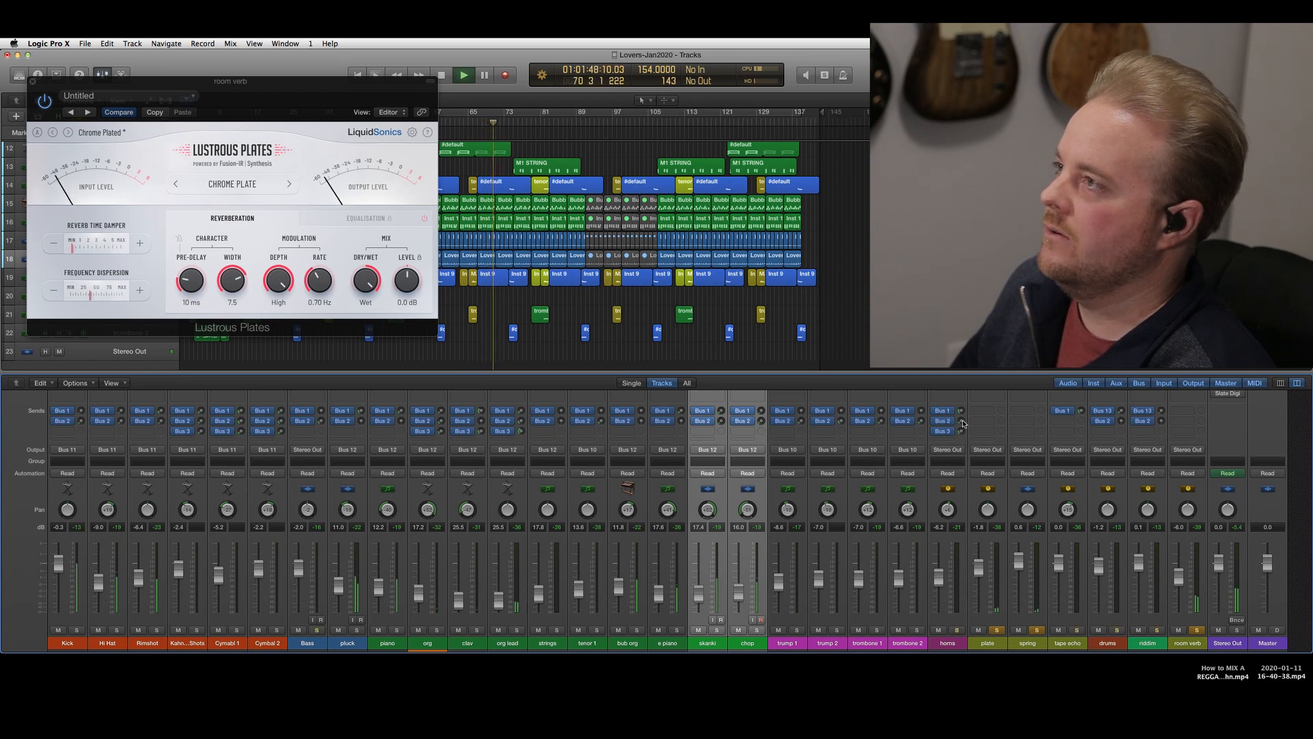
{"action": "left_click_drag", "start_coordinate": [962, 422], "coordinate": [946, 481]}
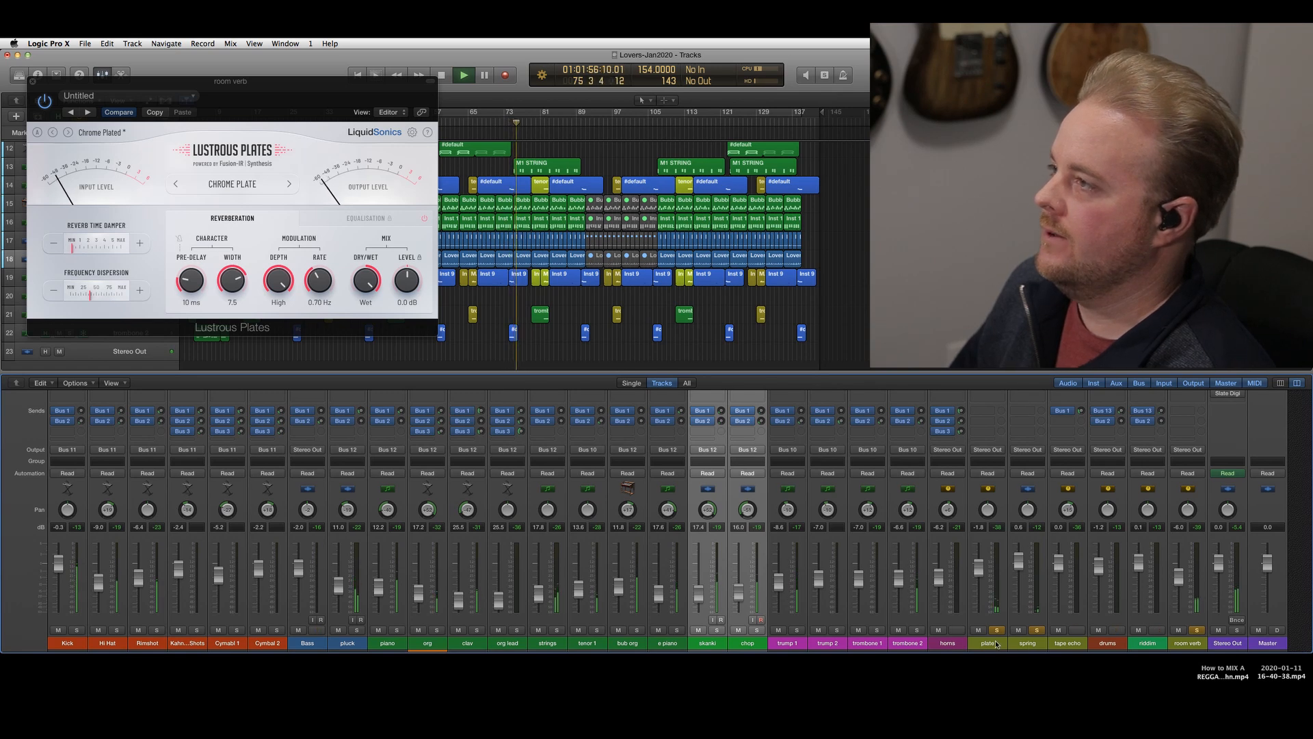
{"action": "left_click_drag", "start_coordinate": [988, 644], "coordinate": [1027, 644]}
{"action": "left_click", "coordinate": [1037, 630]}
{"action": "left_click", "coordinate": [1198, 630]}
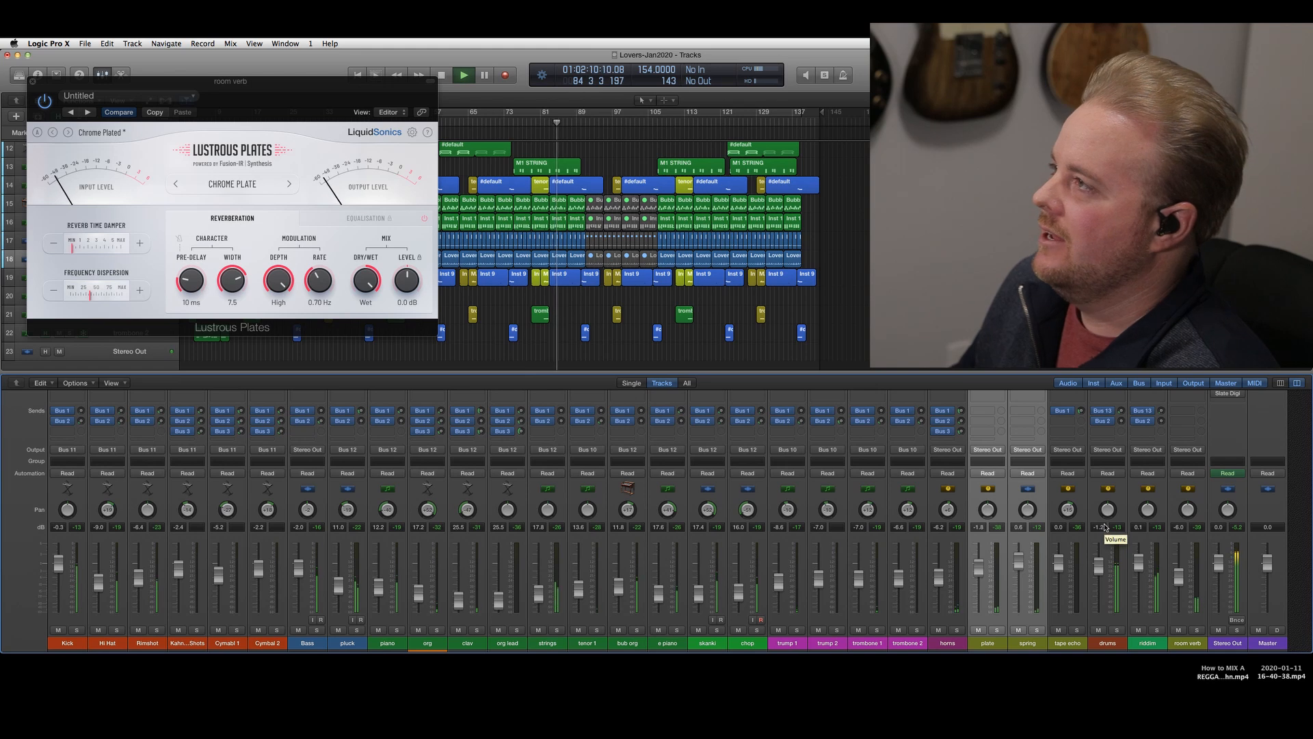
Mute the plate, spring and room verb returns during playback, and unmute them to compare the mix with and without reverb
{"action": "scroll", "coordinate": [1122, 537], "scroll_direction": "up", "scroll_amount": 5}
{"action": "scroll", "coordinate": [1115, 493], "scroll_direction": "down", "scroll_amount": 5}
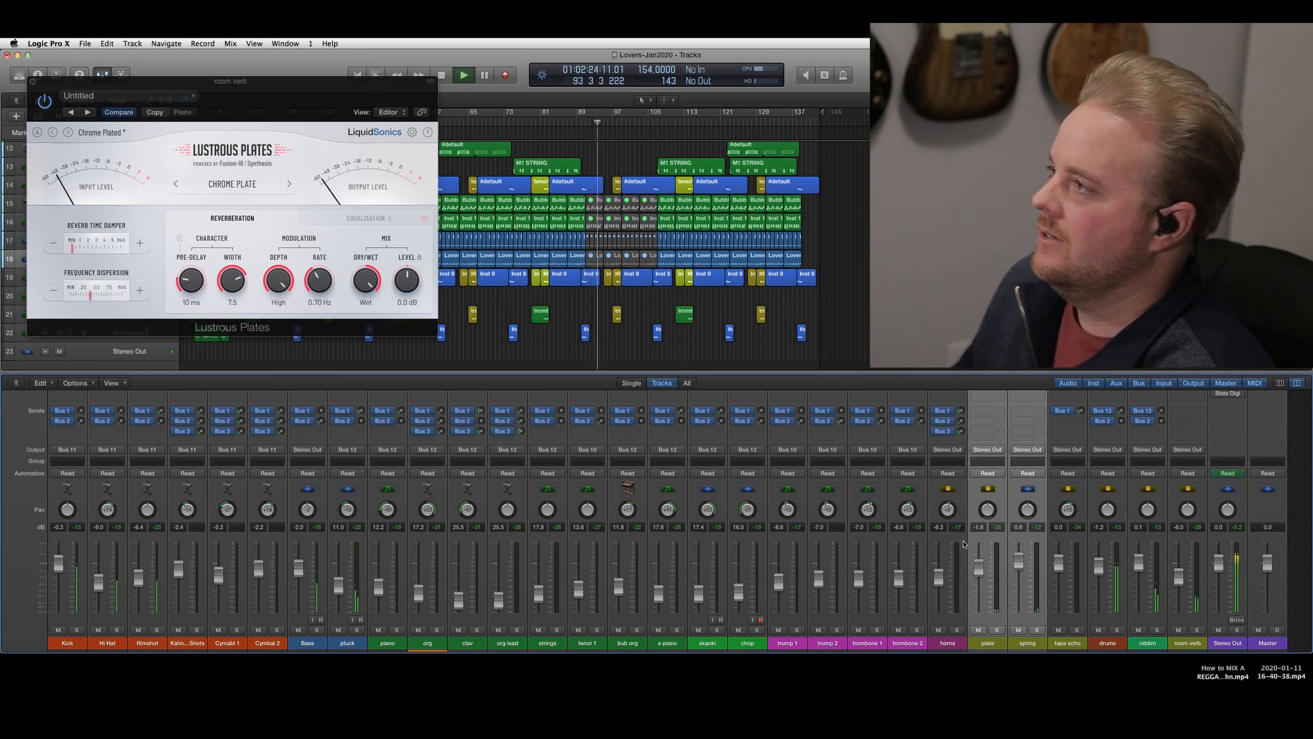
{"action": "left_click", "coordinate": [1178, 630]}
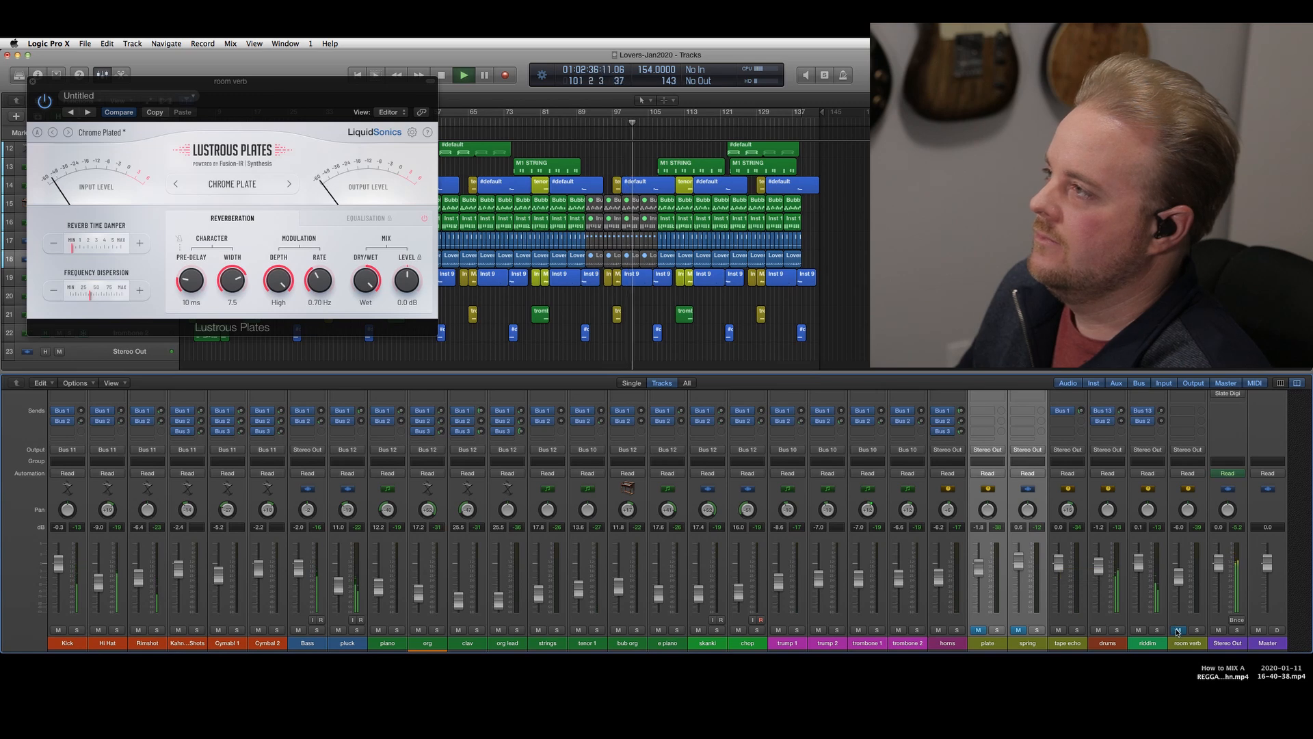
{"action": "left_click", "coordinate": [1177, 630]}
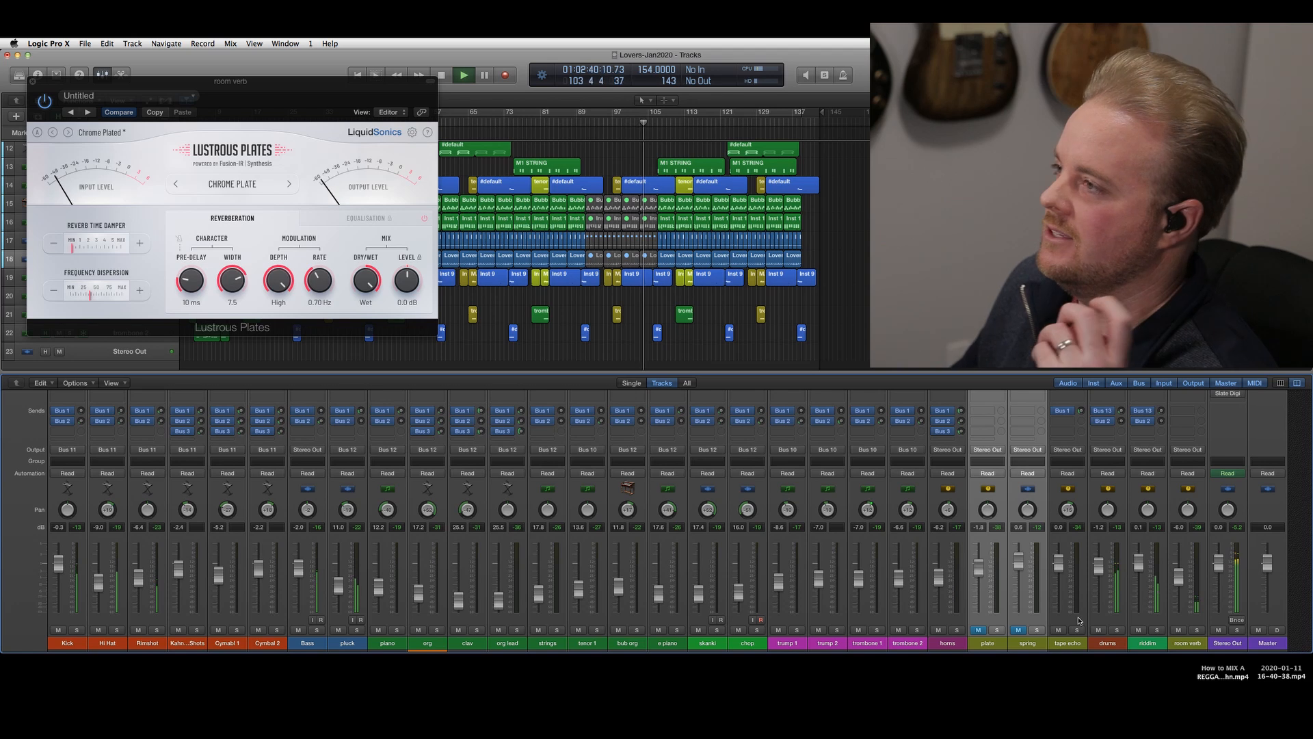
{"action": "left_click", "coordinate": [1019, 631]}
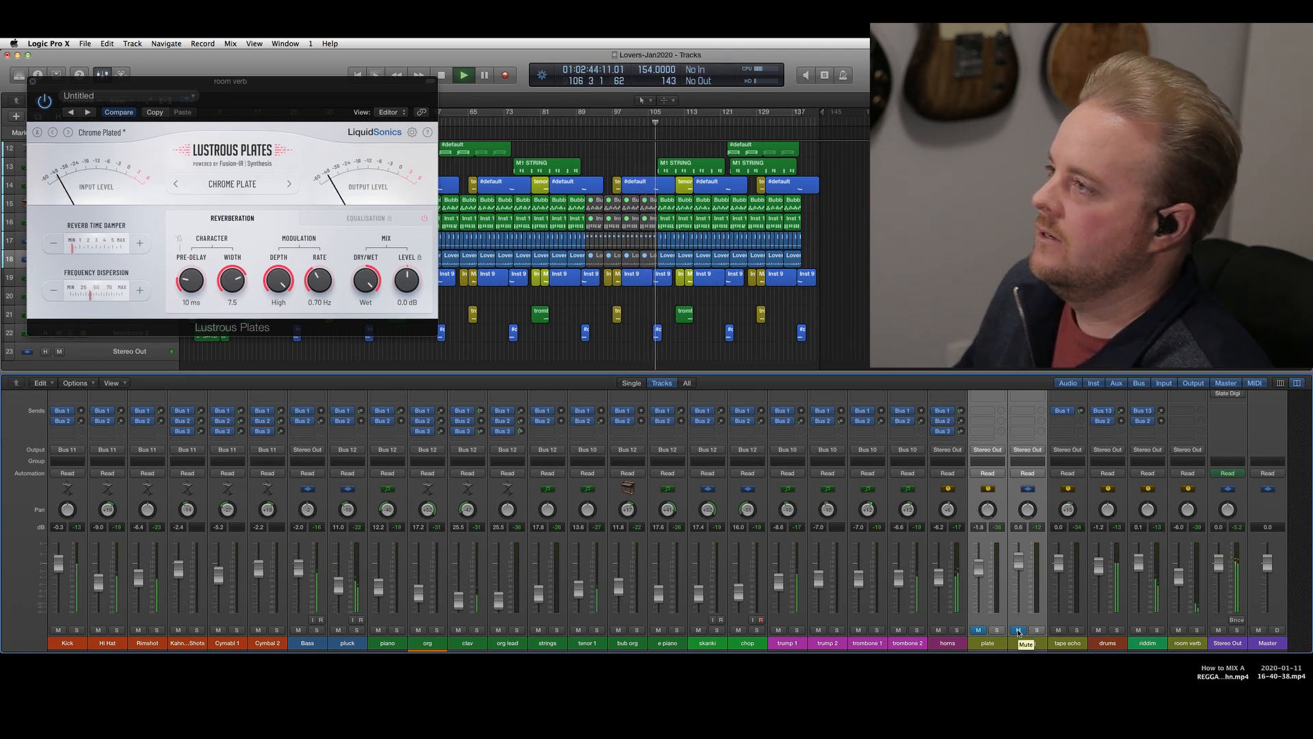
{"action": "left_click", "coordinate": [1019, 631]}
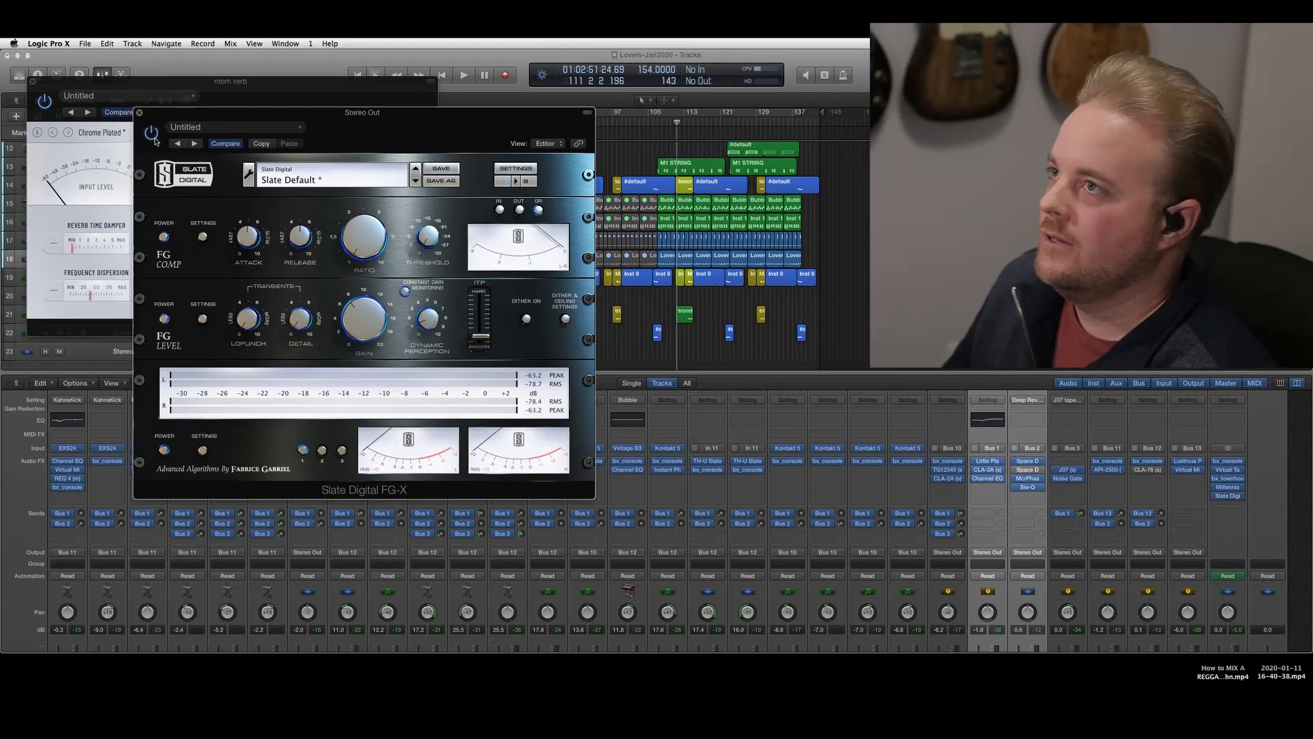
Play the mix through the stereo output's FG-X limiter, trying its ITP slider near the midpoint before returning it to smooth
{"action": "left_click_drag", "start_coordinate": [444, 126], "coordinate": [442, 136]}
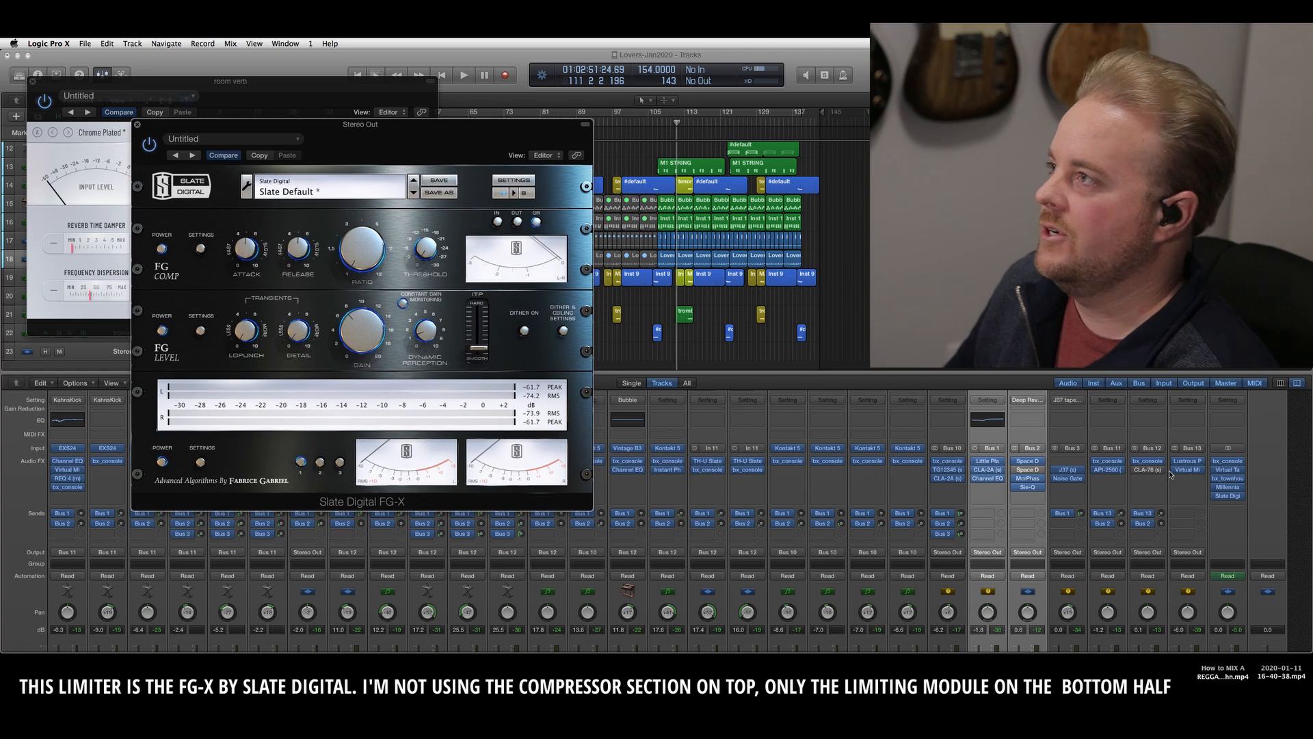
{"action": "scroll", "coordinate": [1178, 469], "scroll_direction": "down", "scroll_amount": 5}
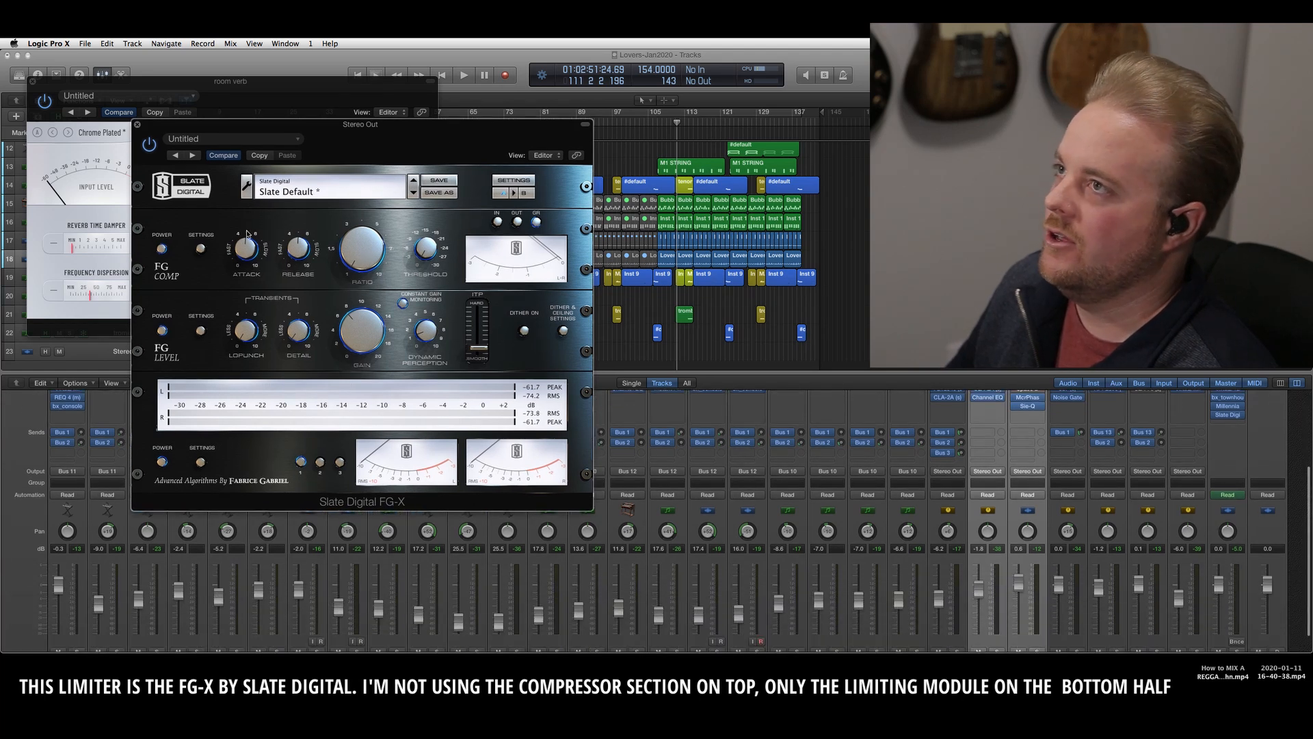
{"action": "left_click_drag", "start_coordinate": [459, 125], "coordinate": [352, 177]}
{"action": "left_click", "coordinate": [457, 125]}
{"action": "key", "text": "space"}
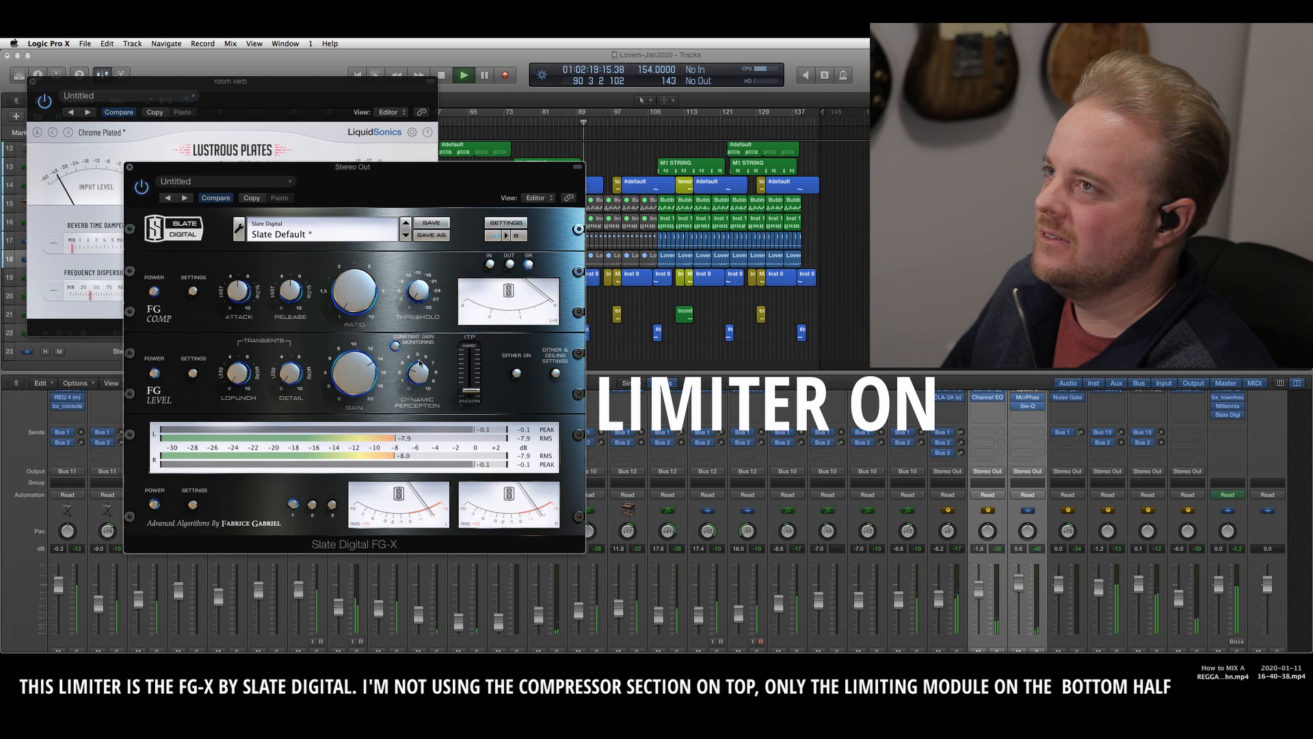
{"action": "left_click_drag", "start_coordinate": [476, 397], "coordinate": [476, 370]}
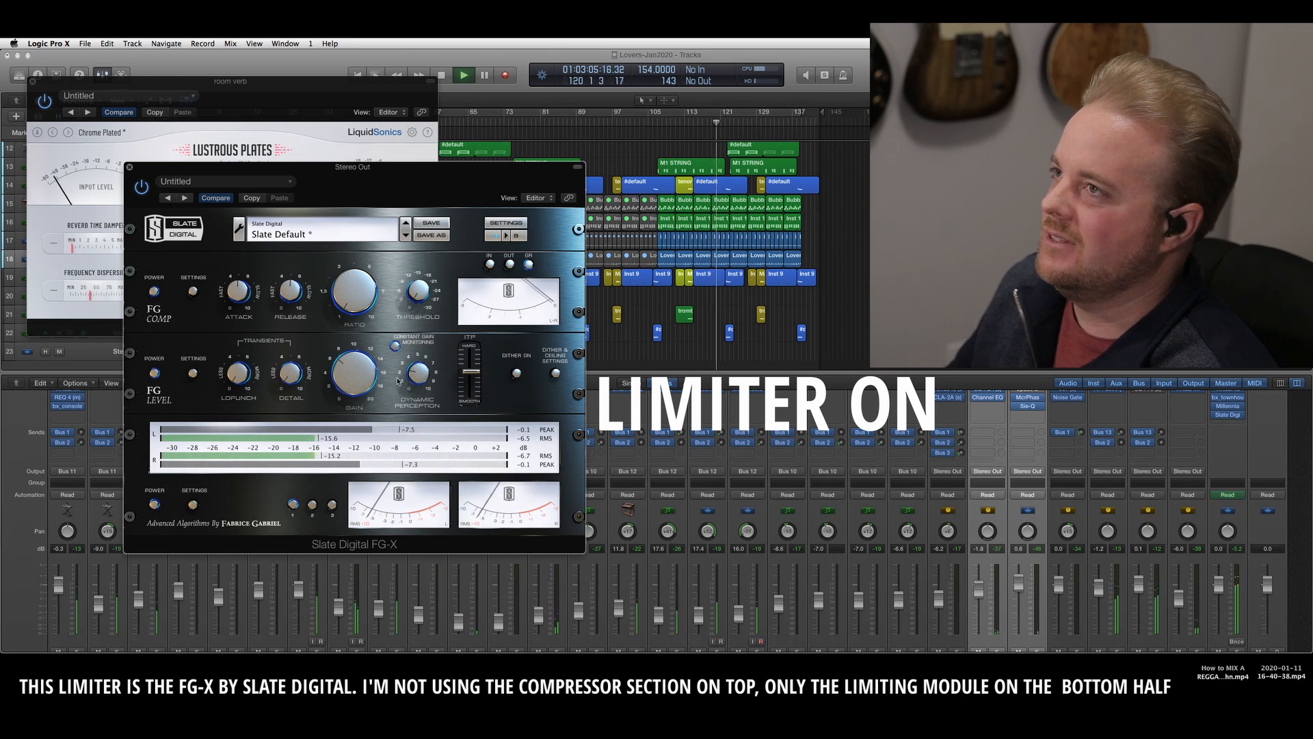
{"action": "left_click_drag", "start_coordinate": [468, 373], "coordinate": [472, 397]}
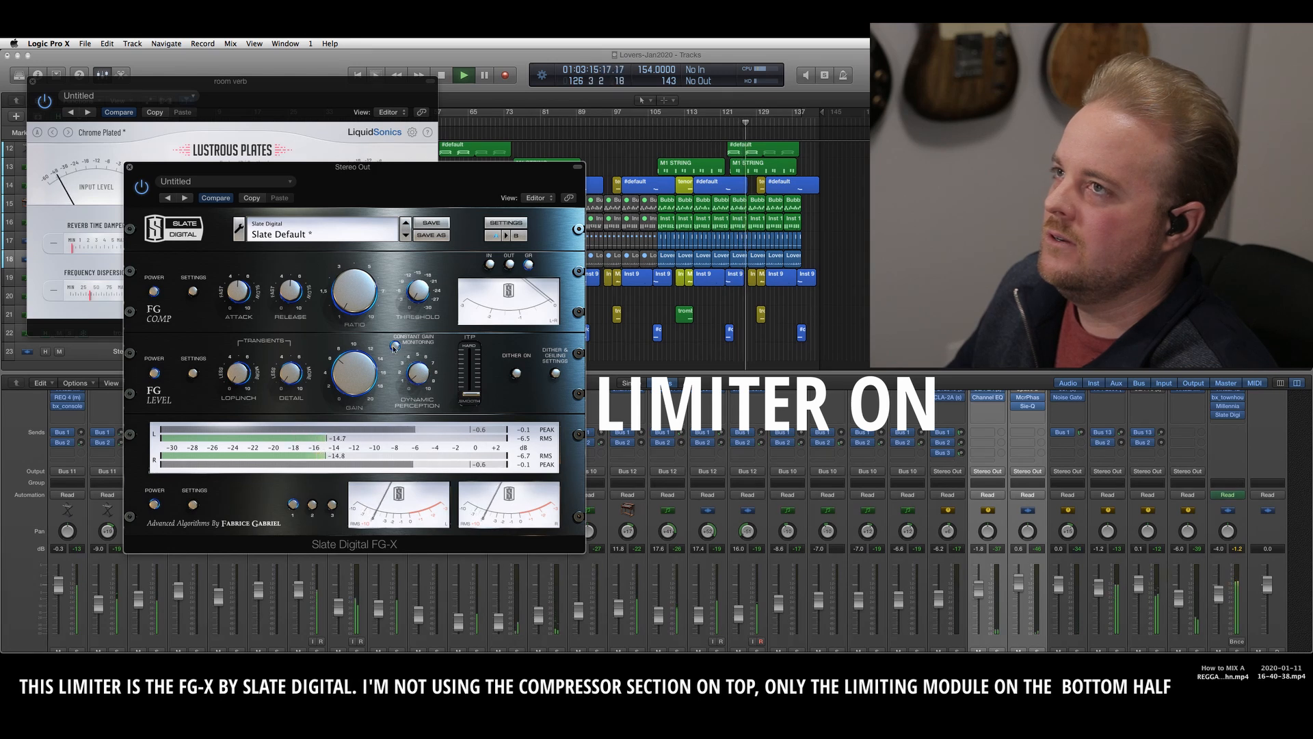
Bypass and re-enable the FG-X limiter during playback, replaying an earlier section to compare the mix with and without limiting
{"action": "left_click", "coordinate": [144, 189]}
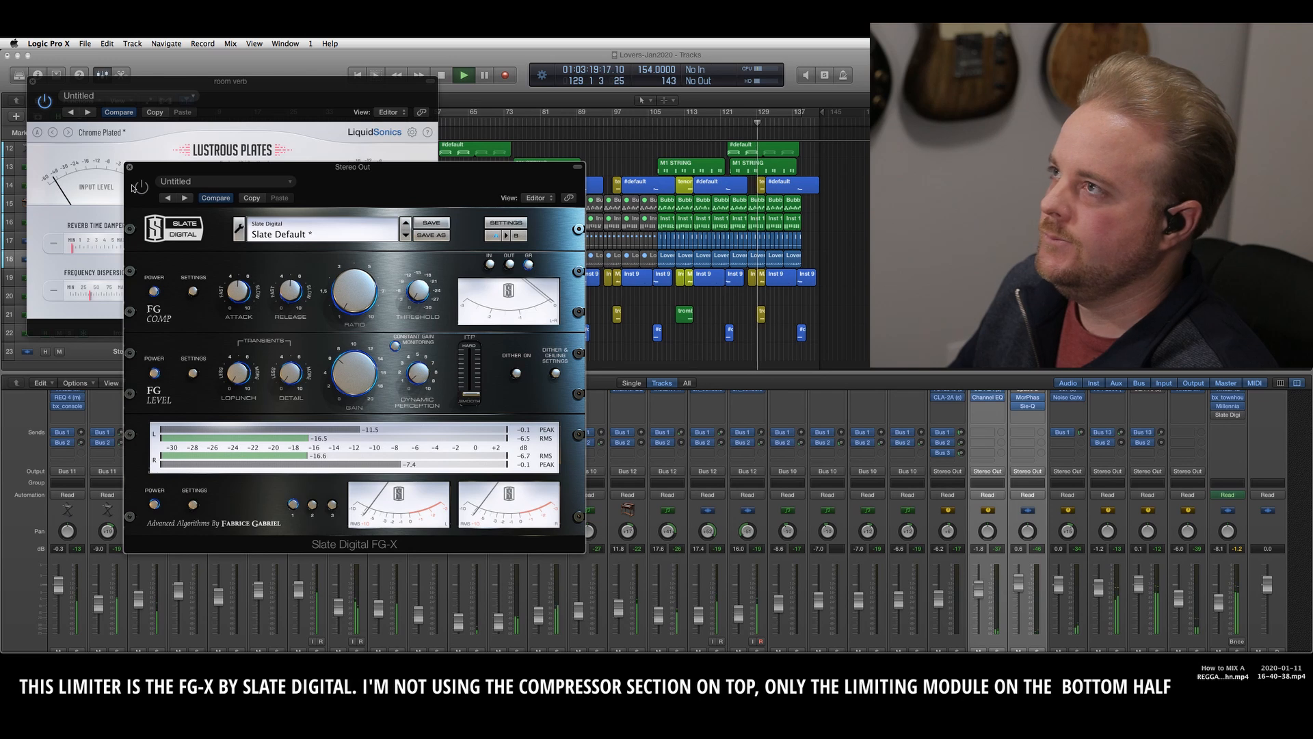
{"action": "left_click", "coordinate": [567, 116]}
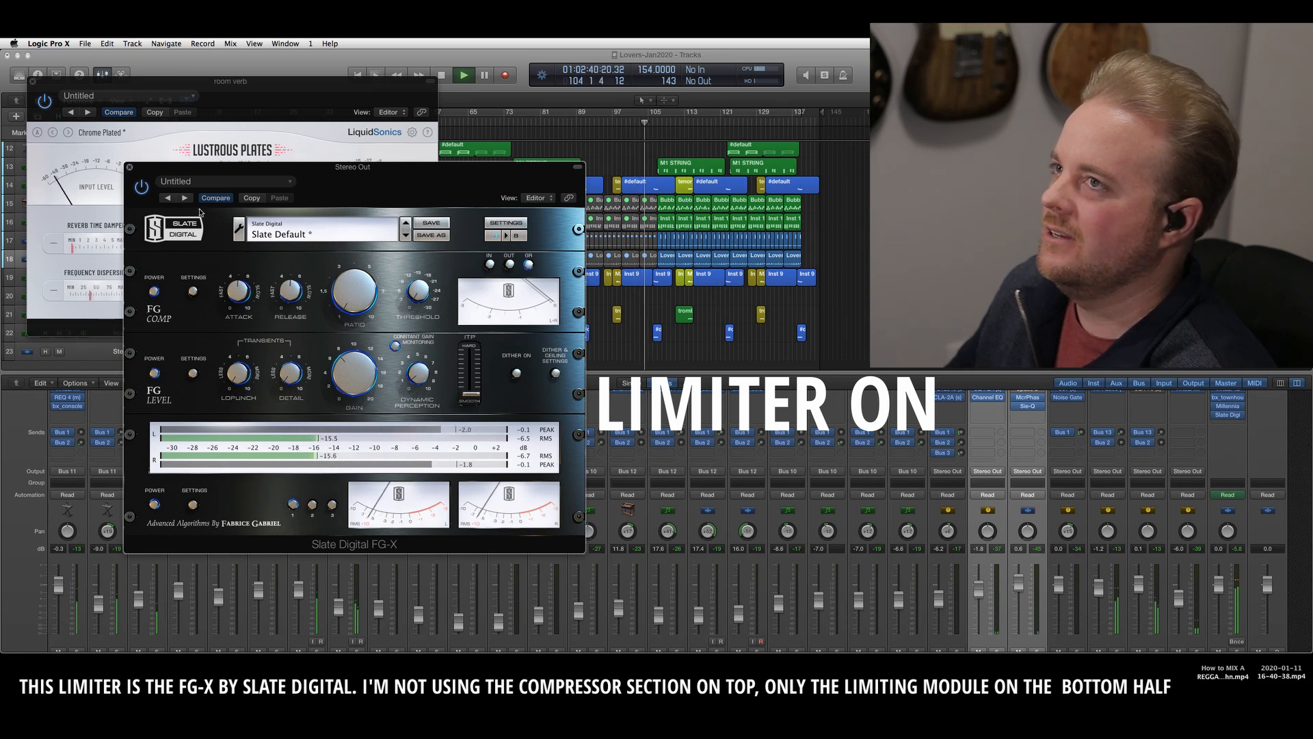
{"action": "left_click", "coordinate": [141, 188]}
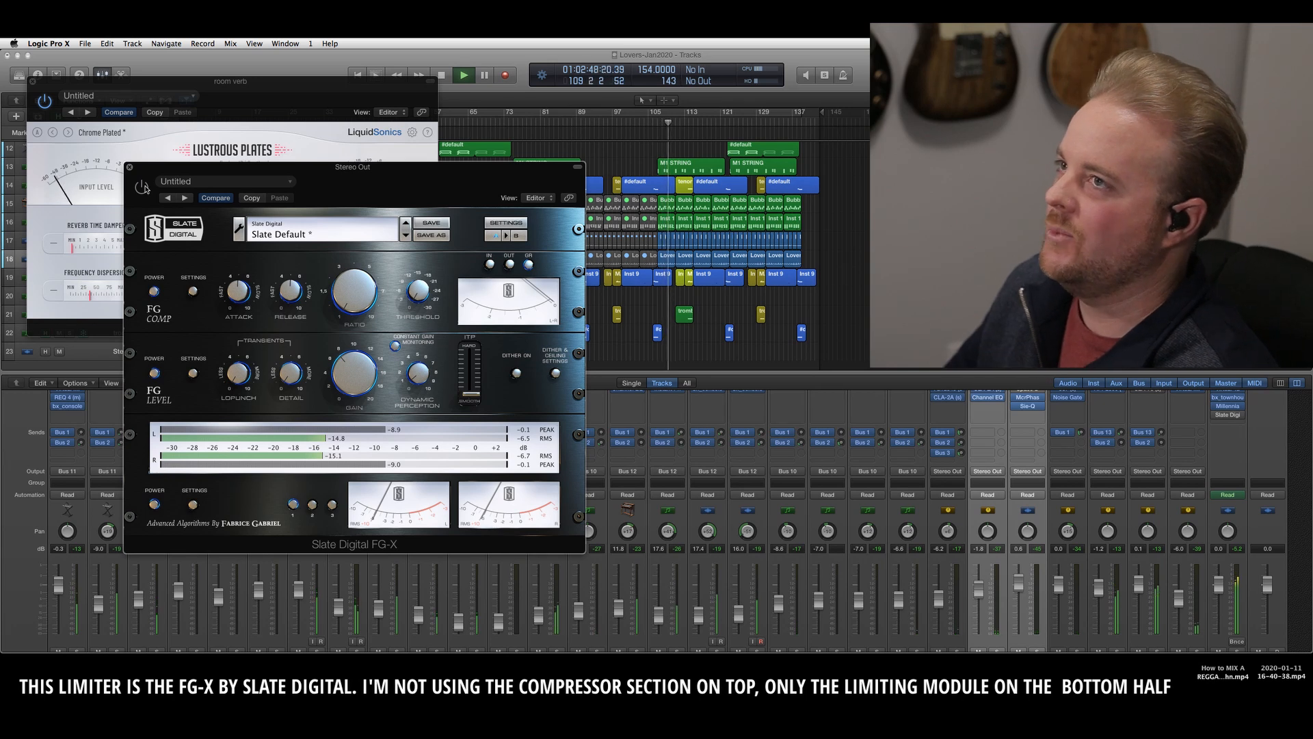
{"action": "left_click", "coordinate": [142, 187]}
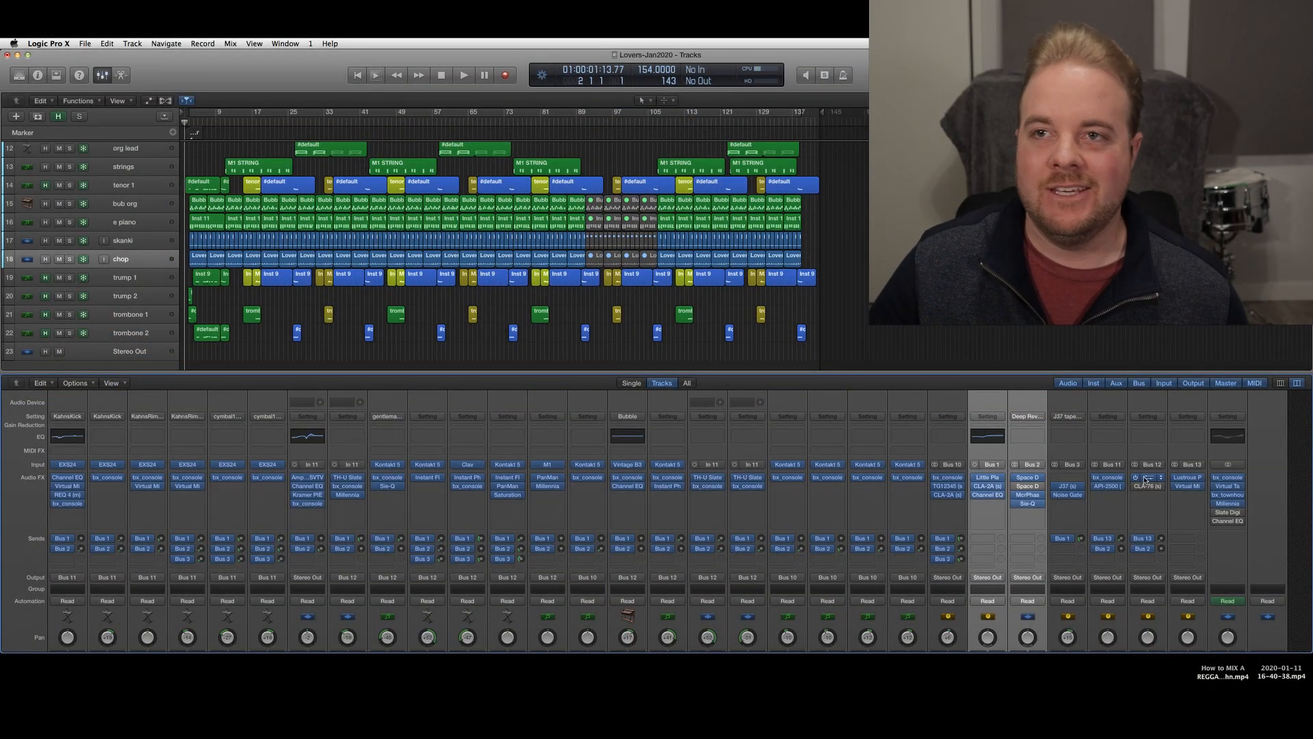
Open the stereo output's Channel EQ and play the song, toggling the EQ to compare its mid-scooped curve, and leave it enabled
{"action": "left_click", "coordinate": [1232, 521]}
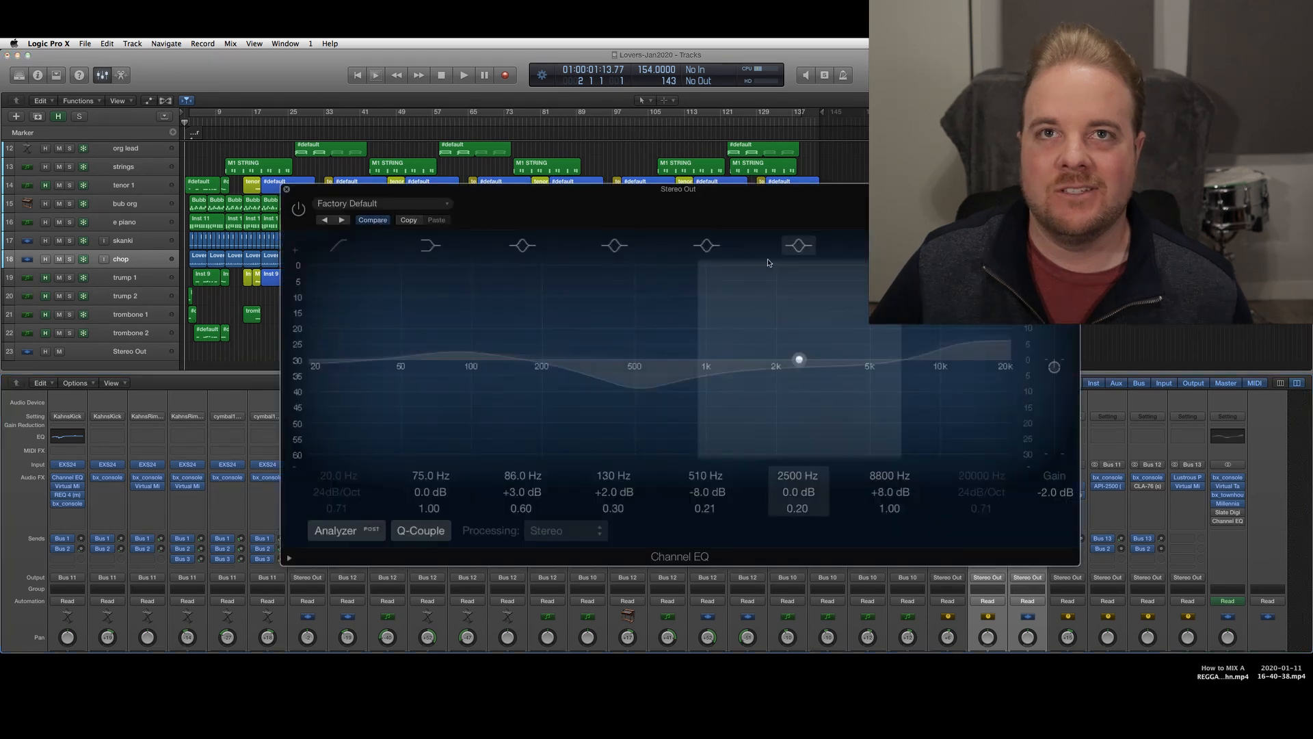
{"action": "key", "text": "space"}
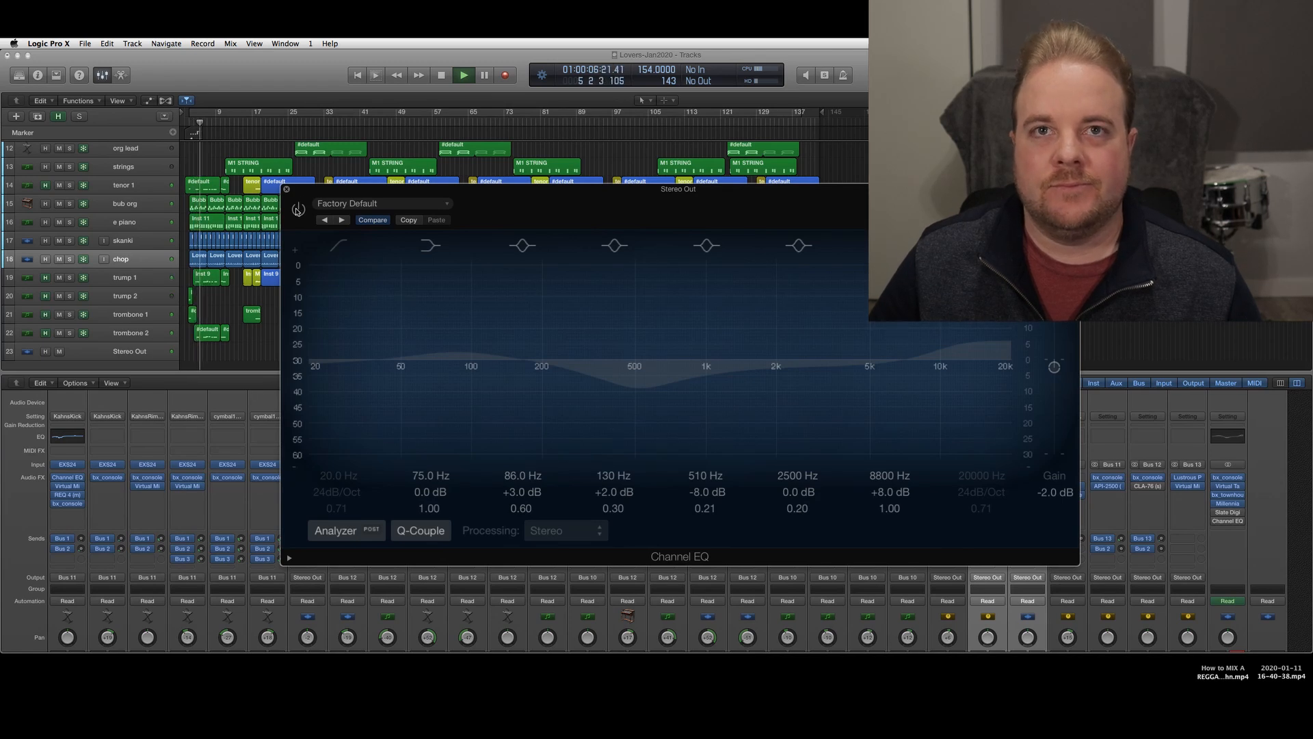
{"action": "left_click", "coordinate": [298, 208]}
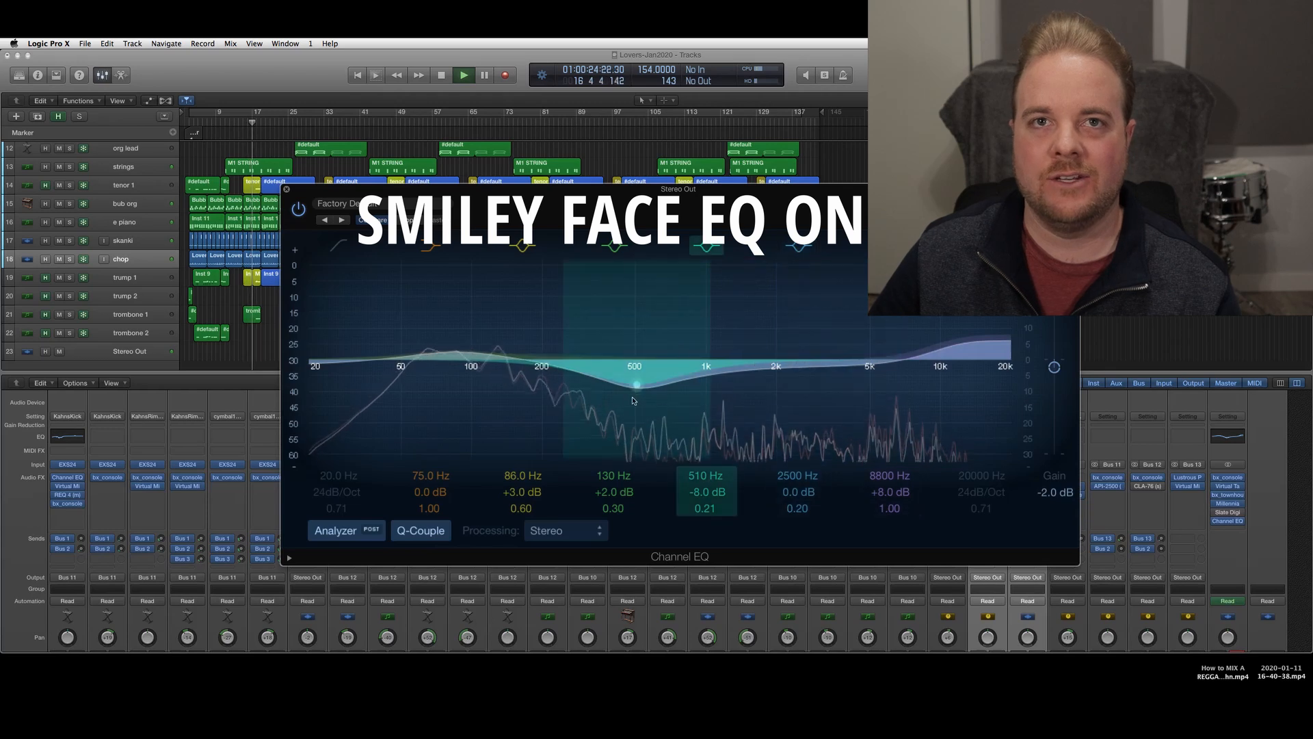
{"action": "left_click", "coordinate": [298, 208]}
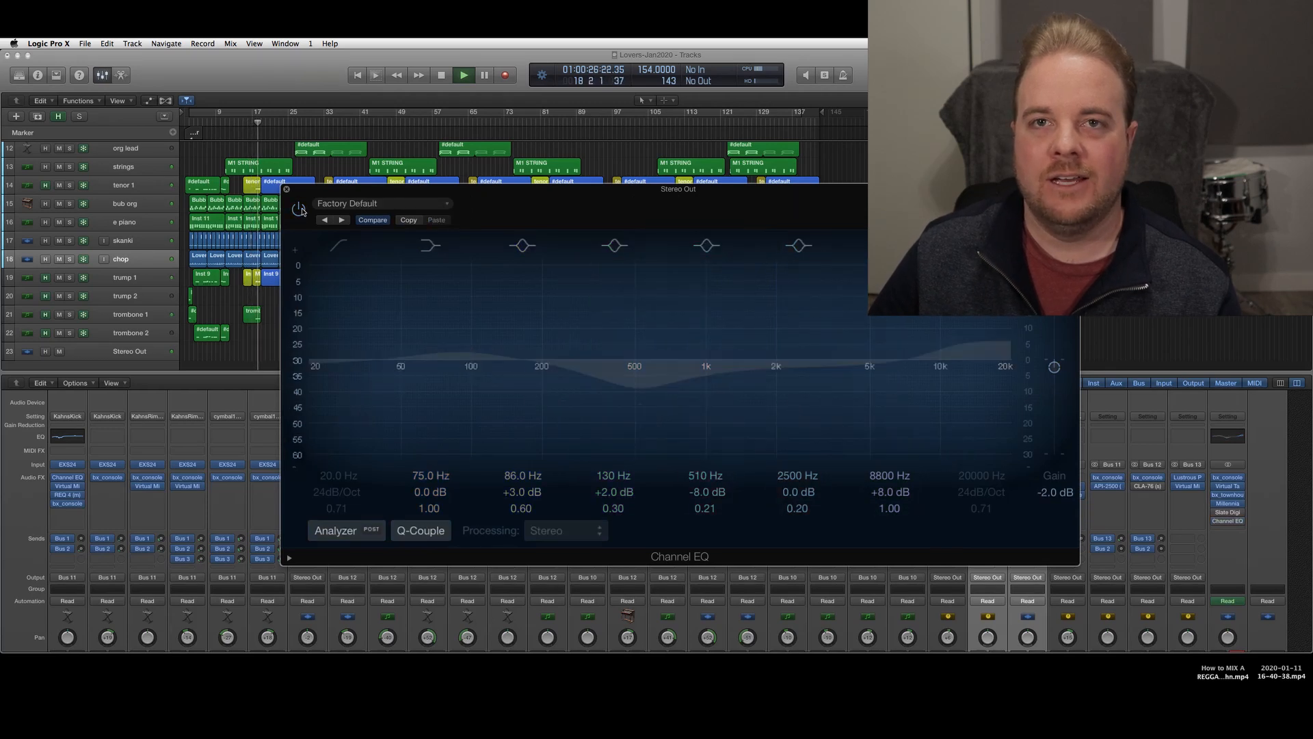
{"action": "left_click", "coordinate": [299, 208]}
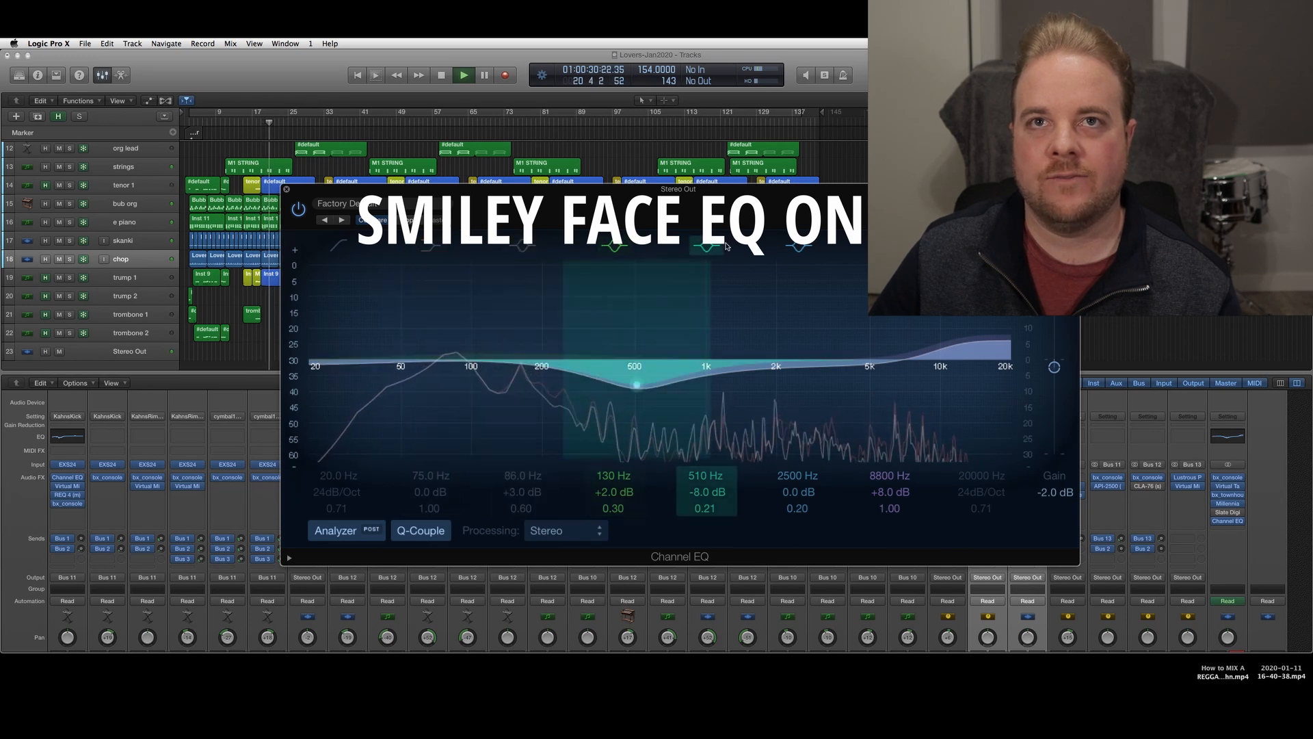
Switch off the Channel EQ's active bands, including 130, 510, 2500 and 8800 Hz, to flatten the curve
{"action": "left_click", "coordinate": [621, 247]}
{"action": "left_click", "coordinate": [801, 248]}
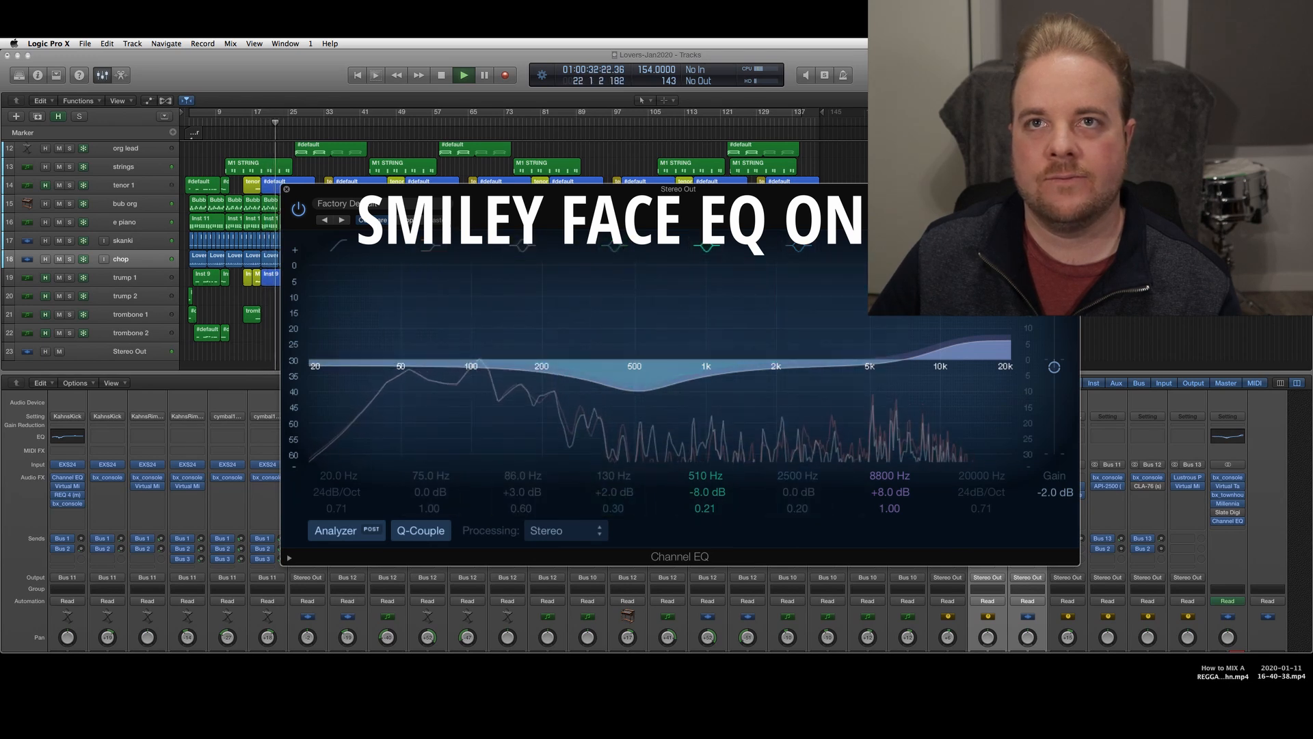
{"action": "left_click", "coordinate": [892, 248]}
{"action": "left_click", "coordinate": [708, 247]}
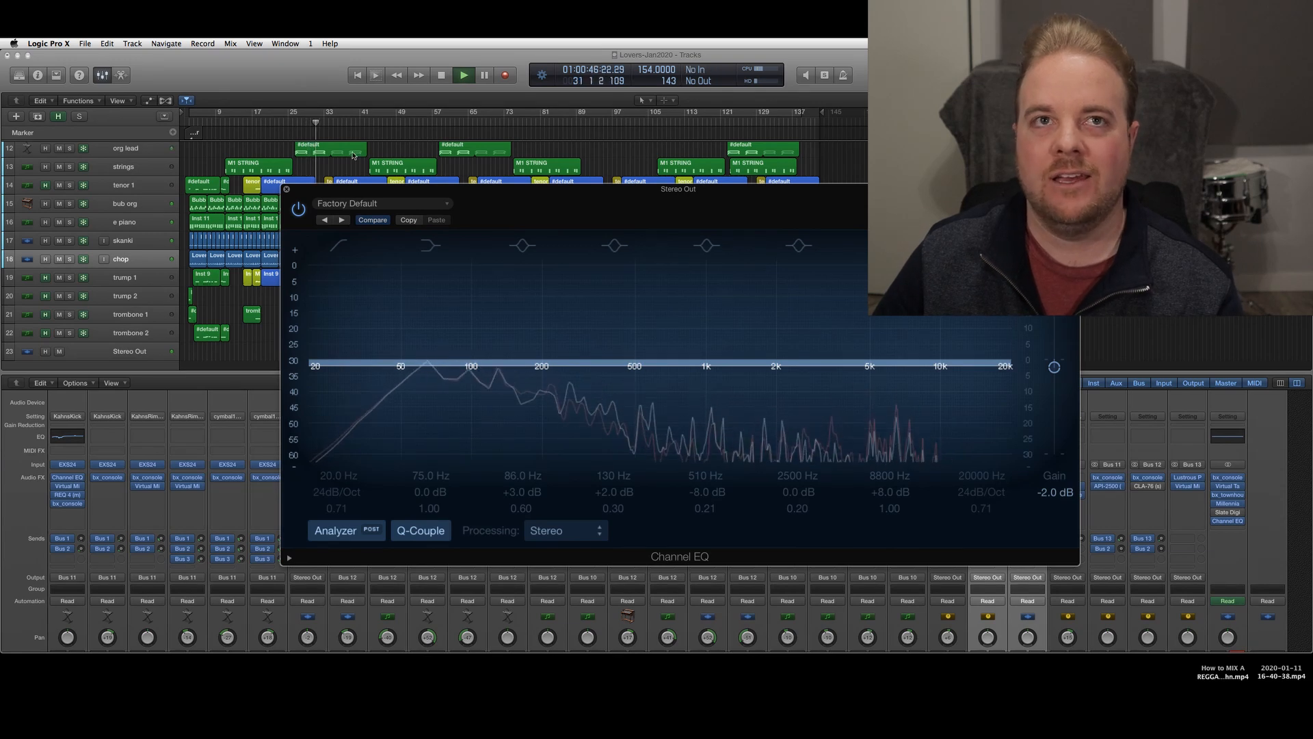
Compare the edited Channel EQ with its saved settings, return to the flat curve, and set its output gain to -0.5 dB
{"action": "left_click", "coordinate": [374, 224]}
{"action": "left_click", "coordinate": [375, 224]}
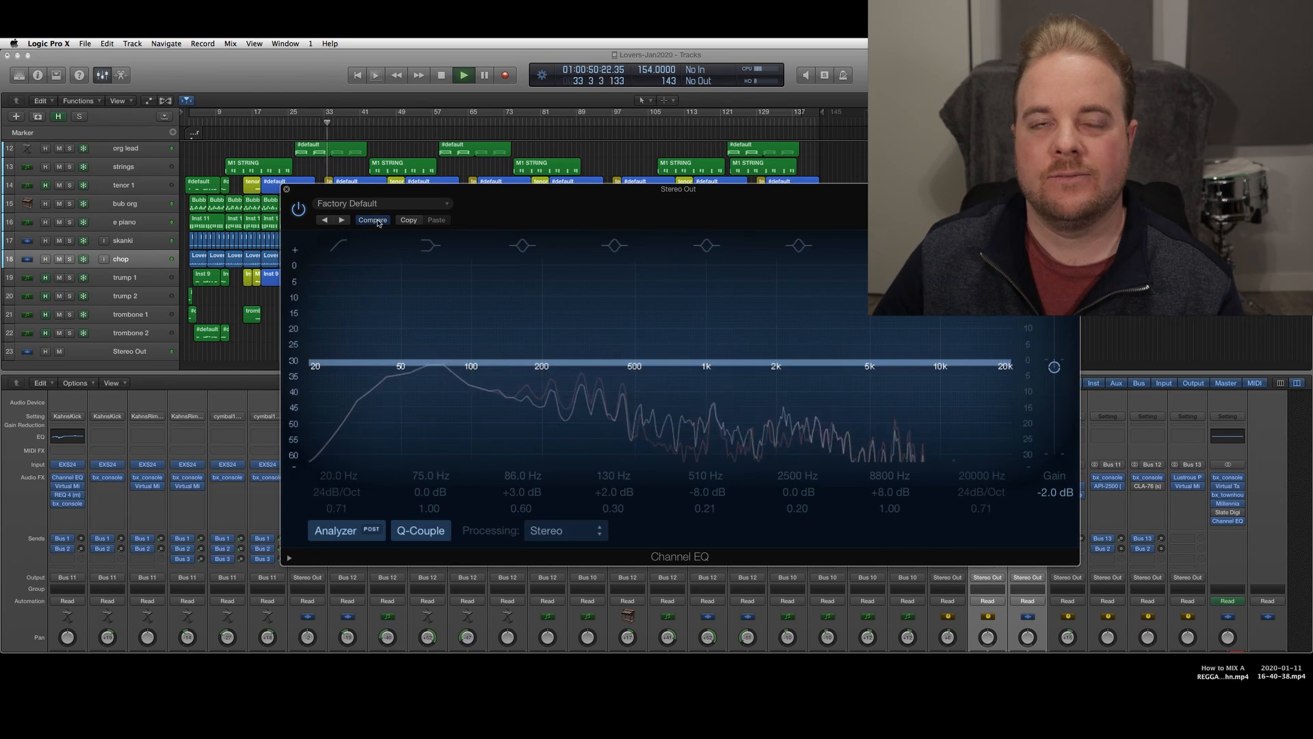
{"action": "left_click", "coordinate": [378, 222]}
{"action": "left_click", "coordinate": [375, 222]}
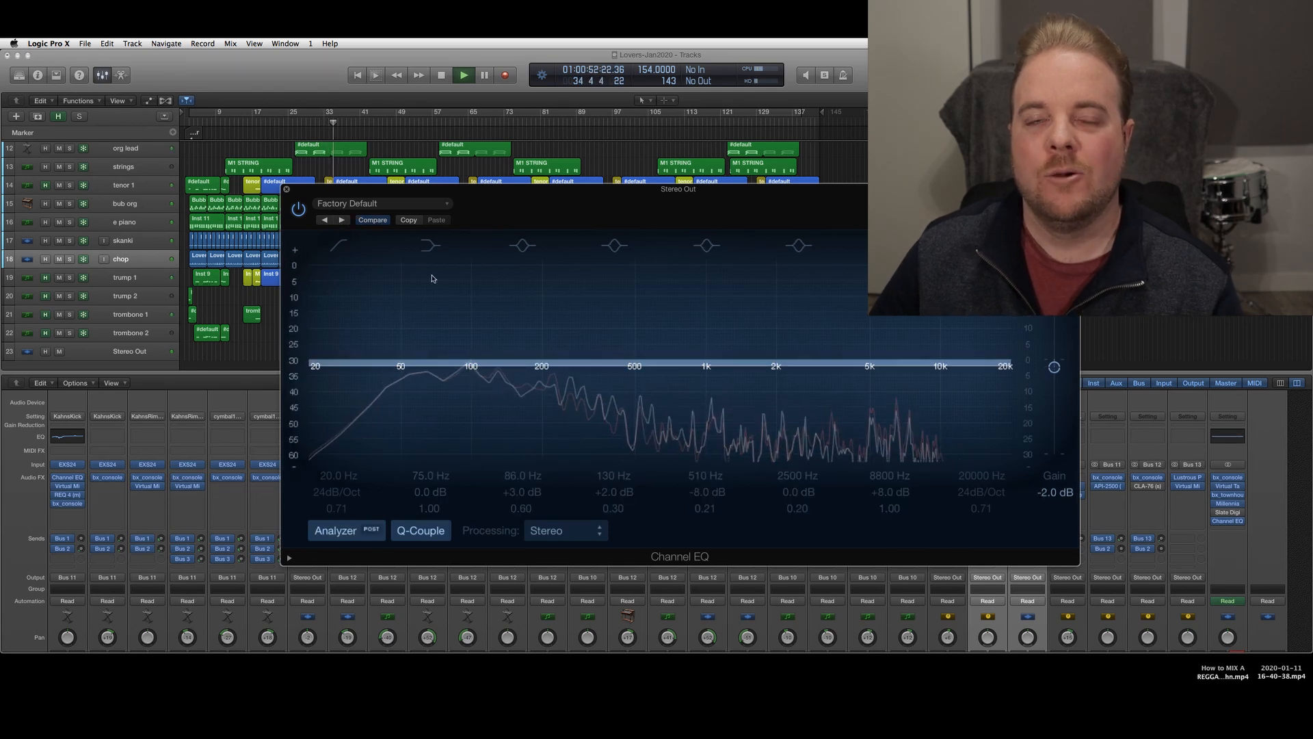
{"action": "left_click_drag", "start_coordinate": [1053, 368], "coordinate": [1053, 363]}
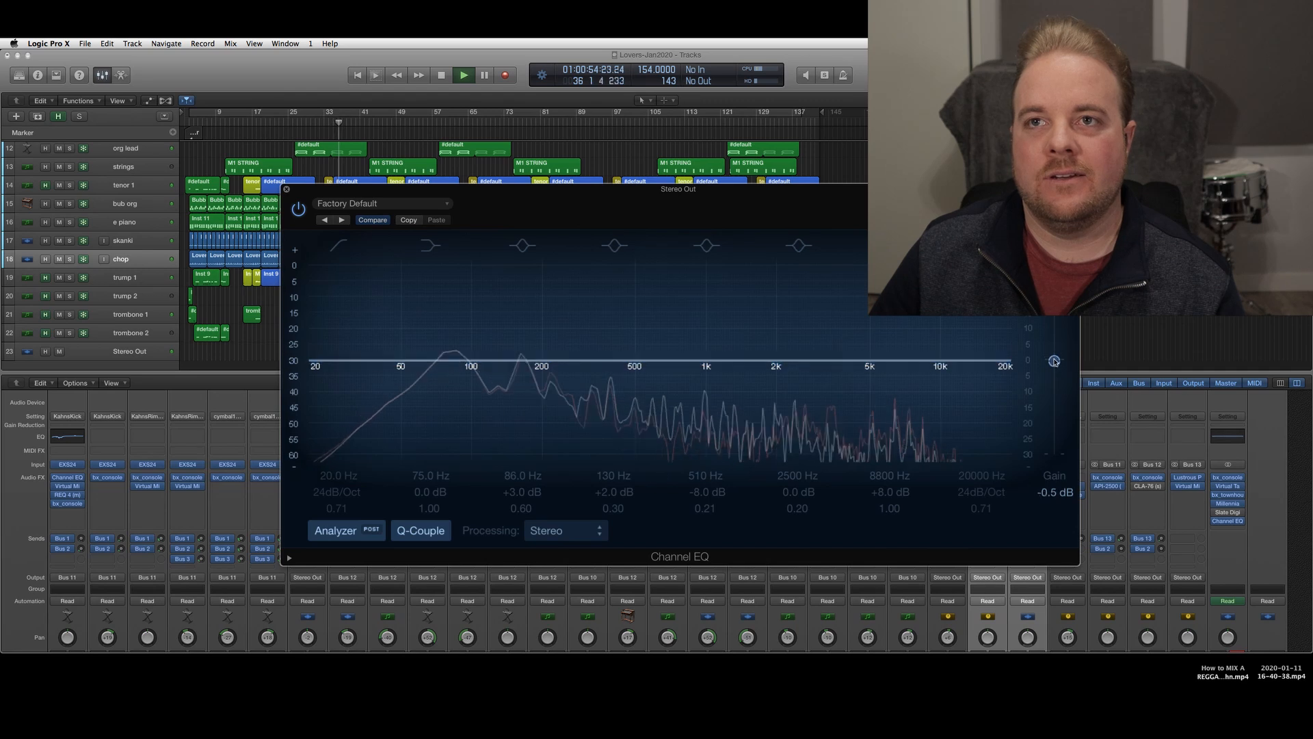